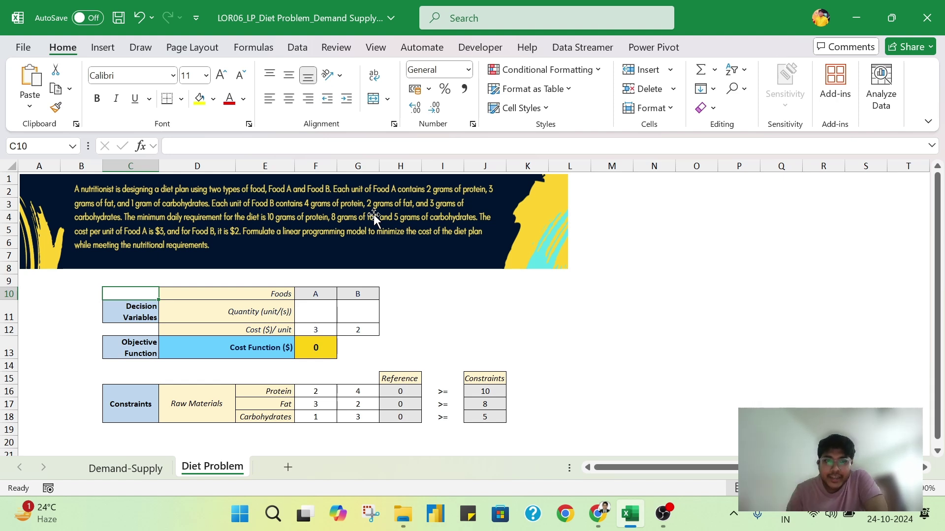
Examine the food and quantity cells, the nutrient rows, and their Reference formulas and minimum requirements in H16:H18 and J16:J18
click(316, 294)
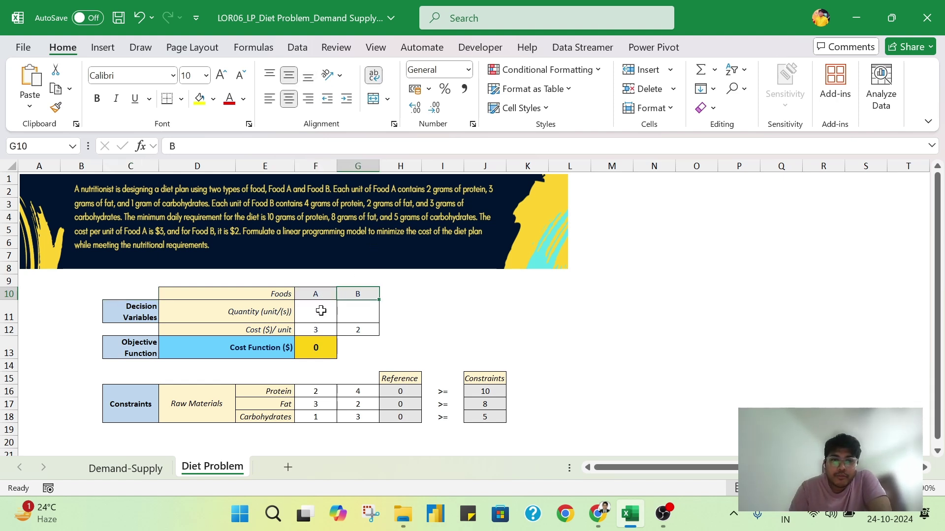
drag(316, 308, 345, 308)
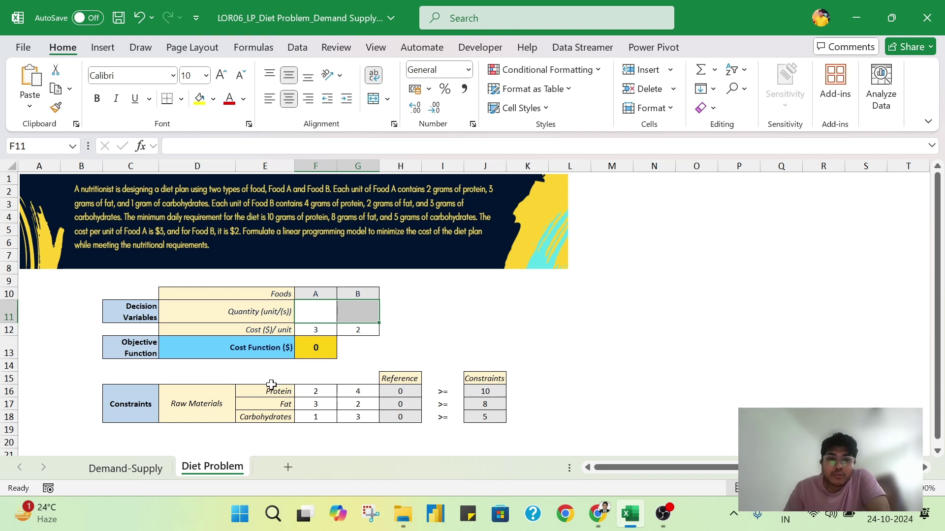
drag(266, 388, 270, 411)
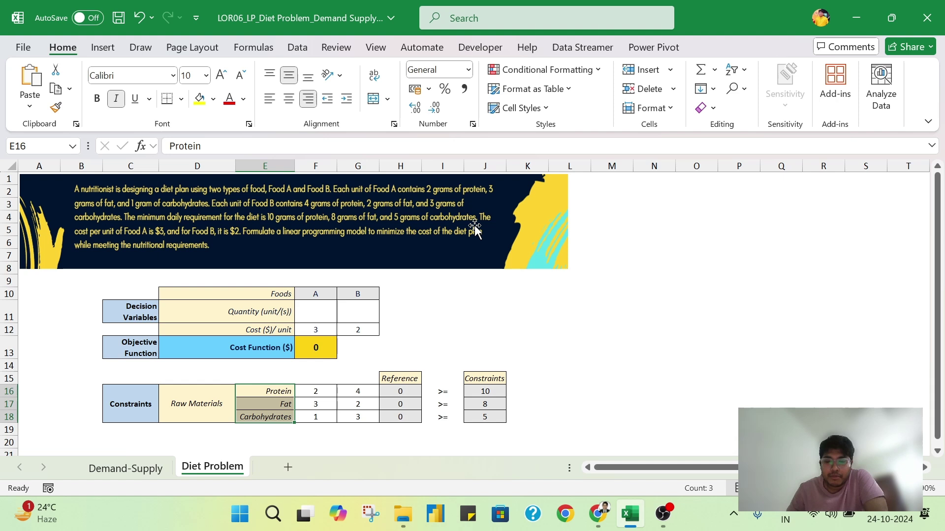
click(401, 416)
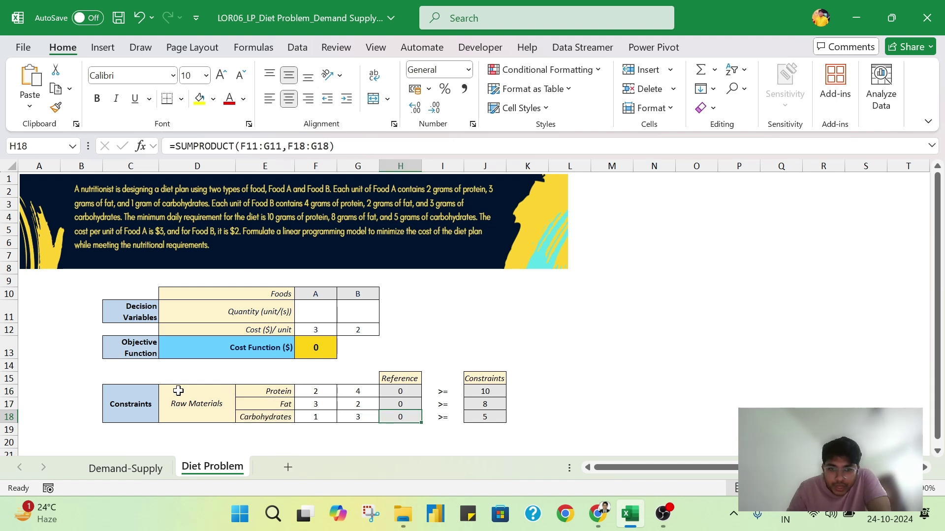
drag(285, 393, 288, 419)
drag(498, 393, 492, 416)
click(392, 391)
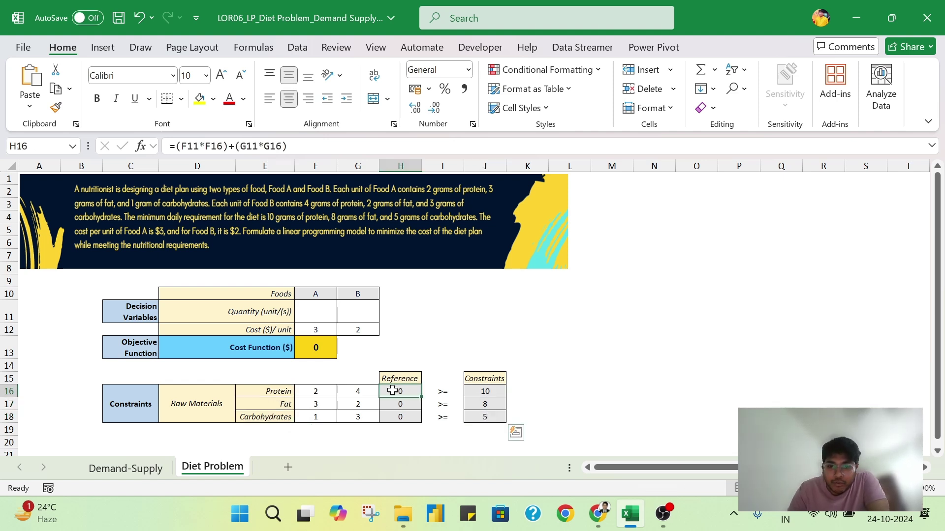
click(399, 380)
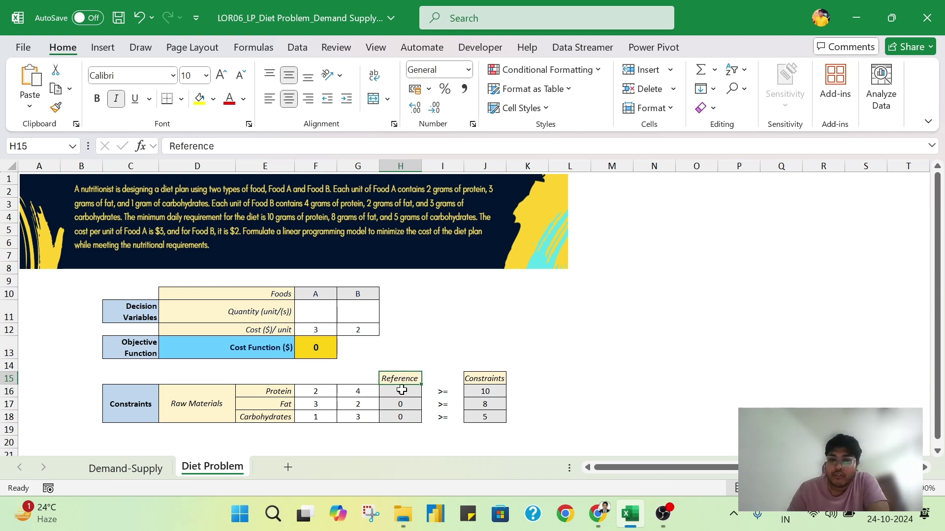
drag(402, 390, 405, 417)
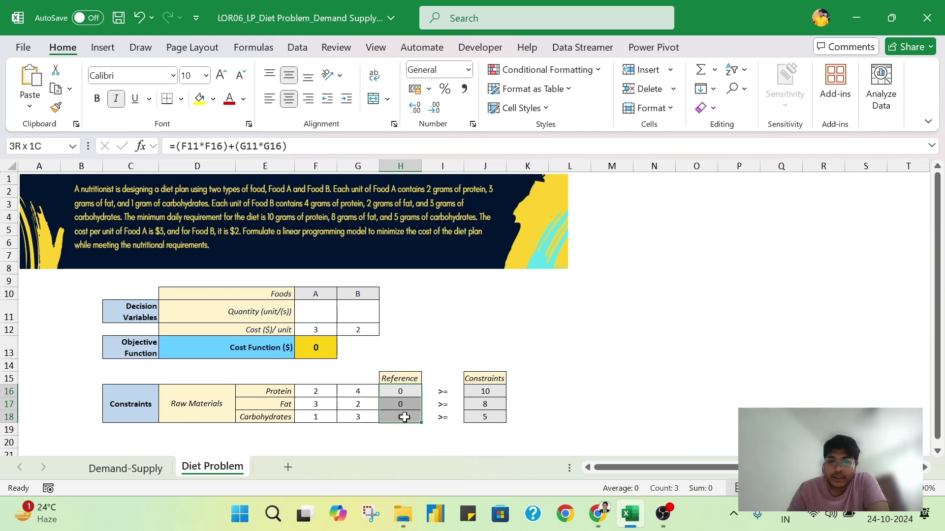
click(443, 350)
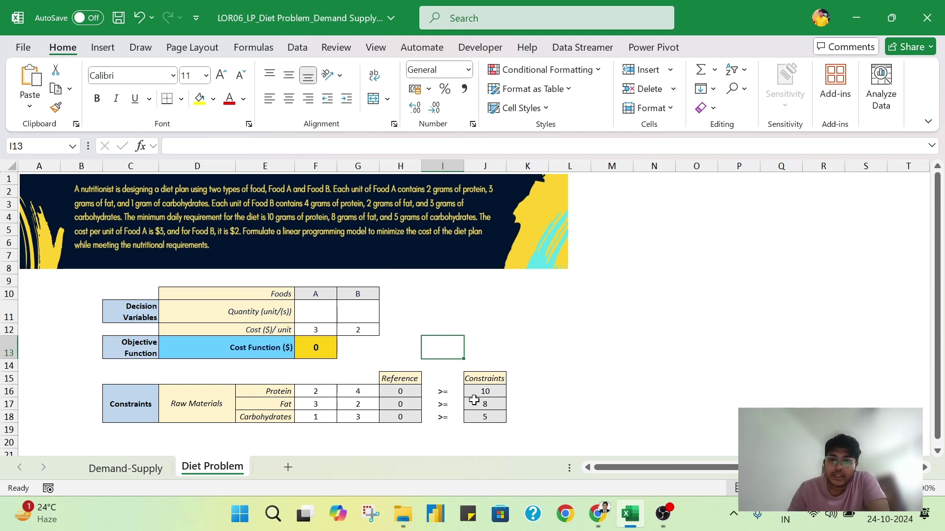
drag(476, 392, 483, 417)
click(267, 394)
drag(266, 394, 268, 422)
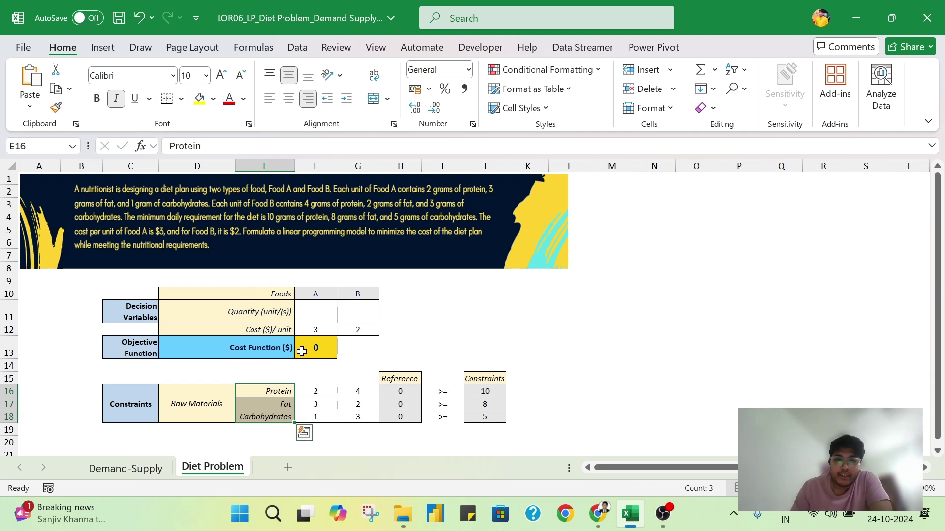
Inspect the unit costs of foods A and B and how the Cost Function formula in F13 combines them with the quantities
click(312, 332)
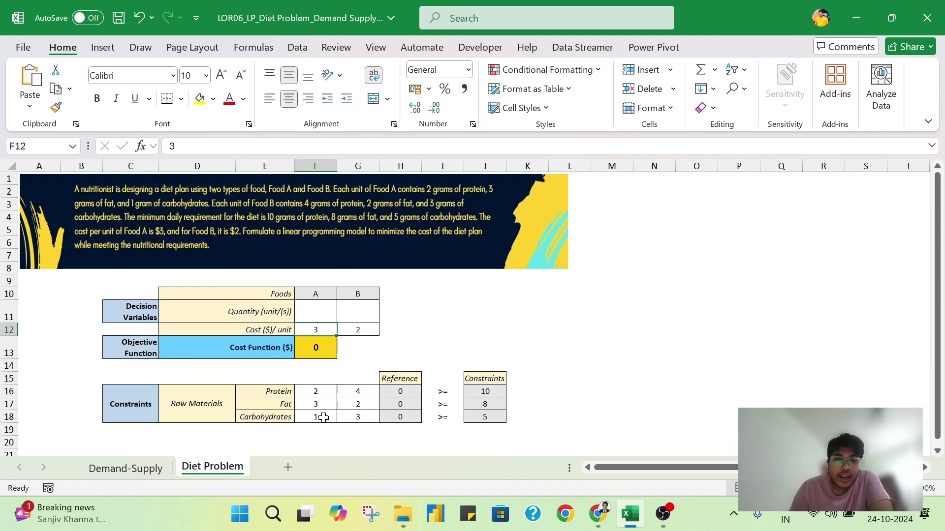
click(362, 329)
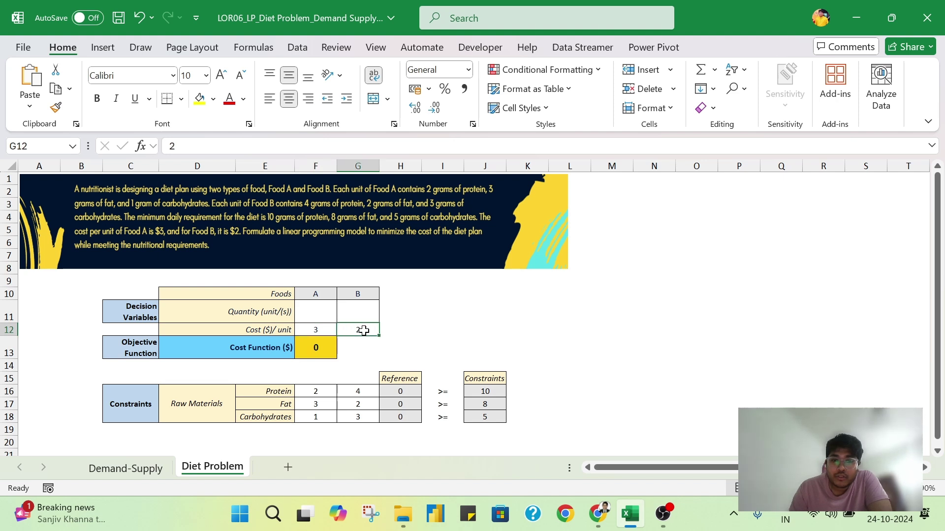
click(316, 331)
click(350, 329)
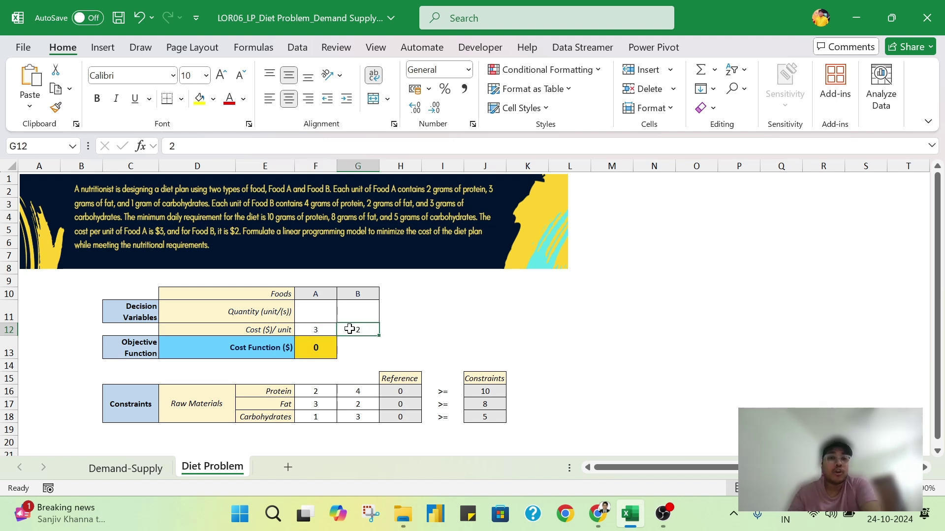
click(321, 357)
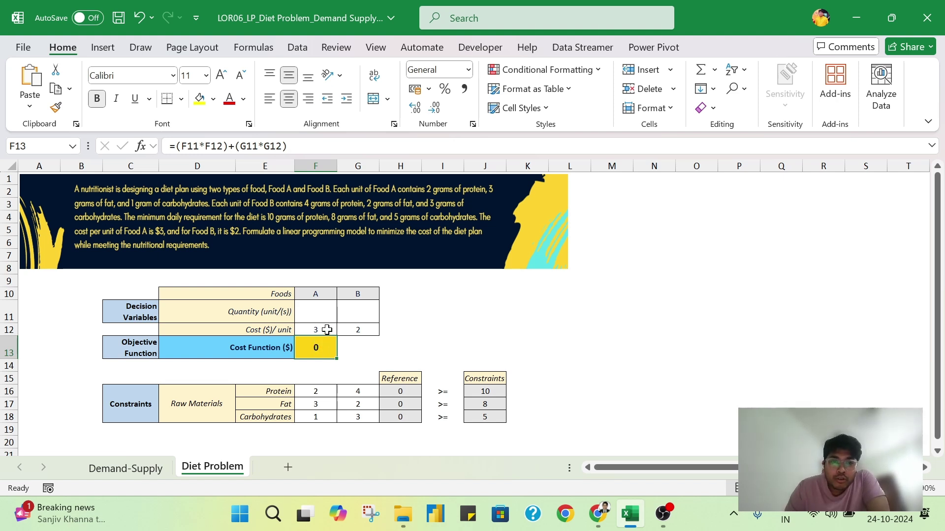
click(316, 309)
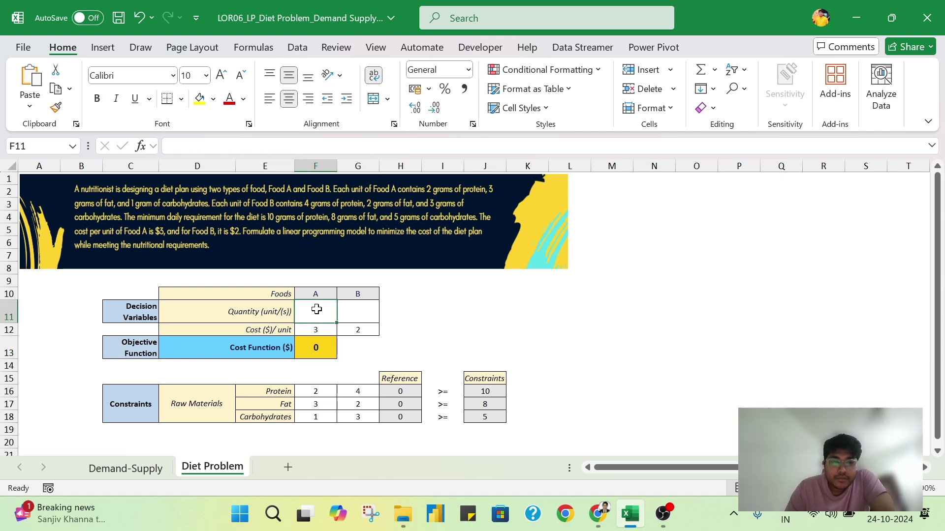
click(316, 330)
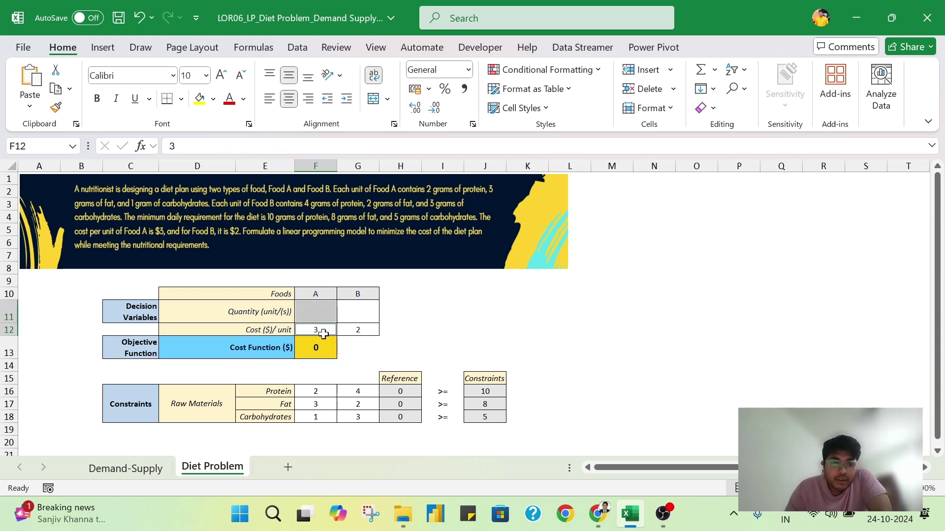
click(365, 308)
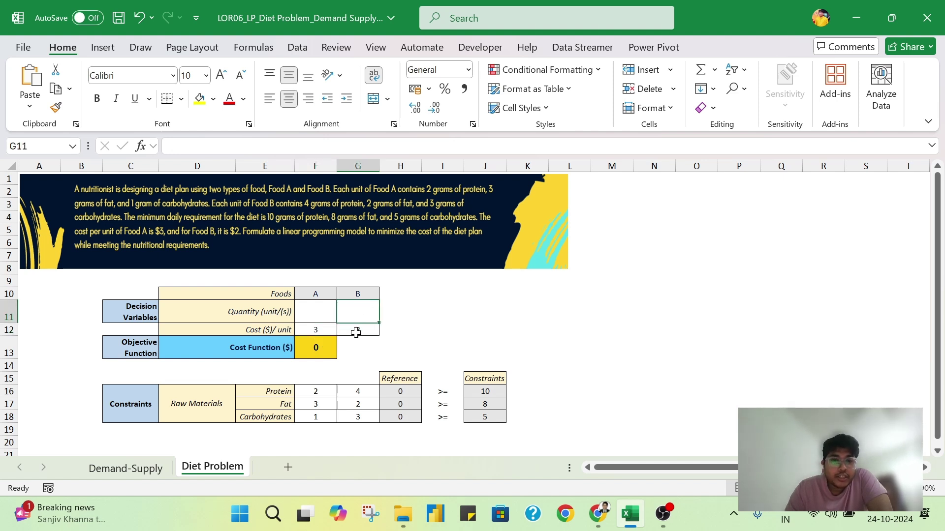
click(357, 331)
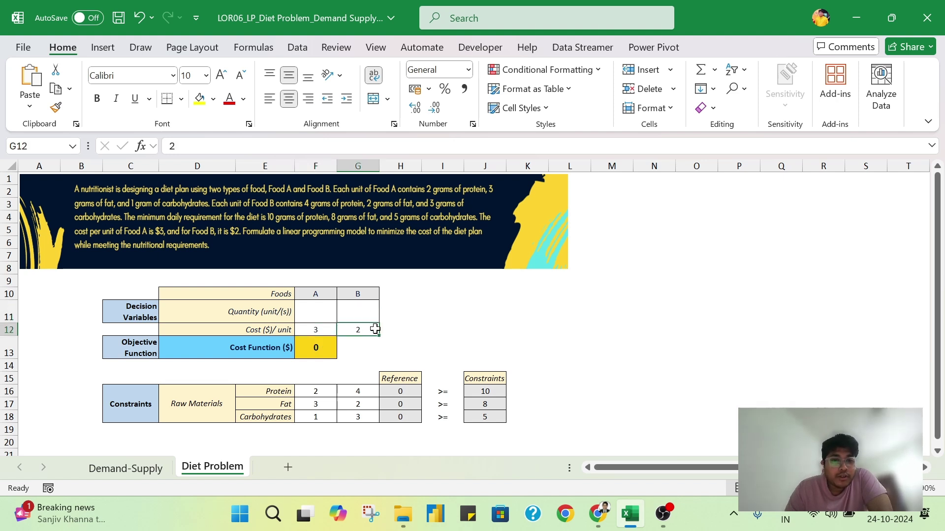
double_click(316, 350)
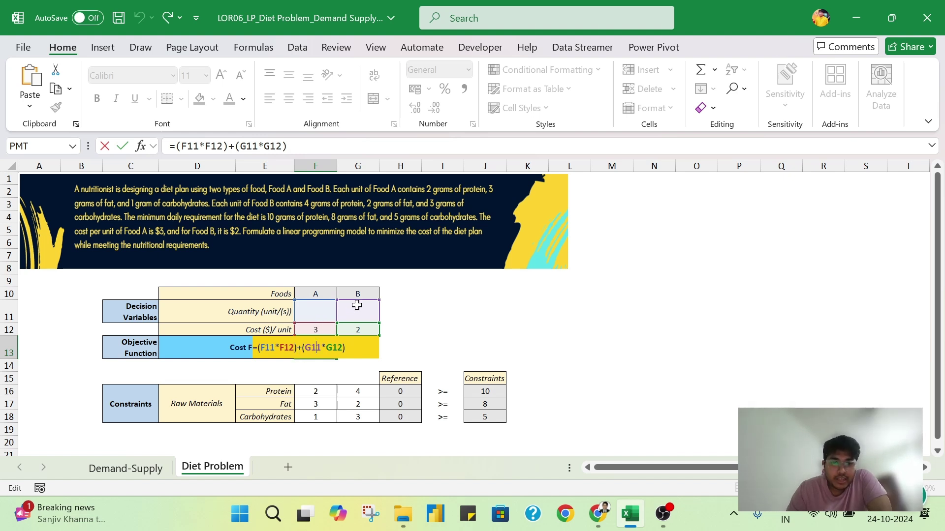
key(ctrl+Return)
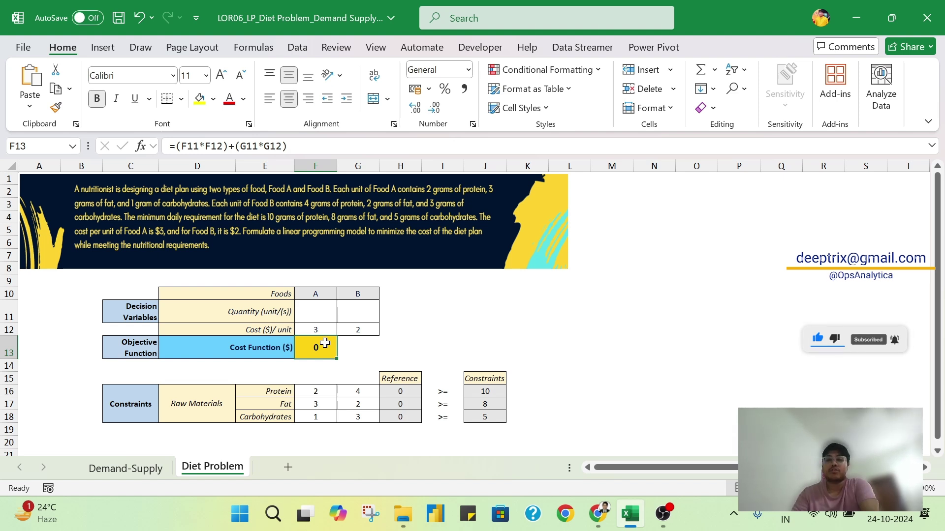
Review the decision variable cells F11:G11 that hold the quantities of foods A and B
click(316, 307)
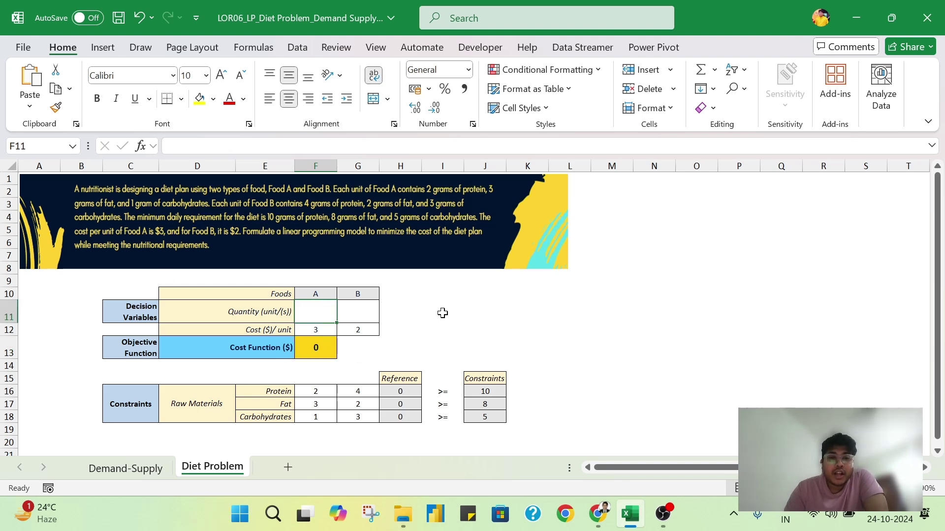
scroll(443, 314, down, 1)
drag(318, 276, 347, 271)
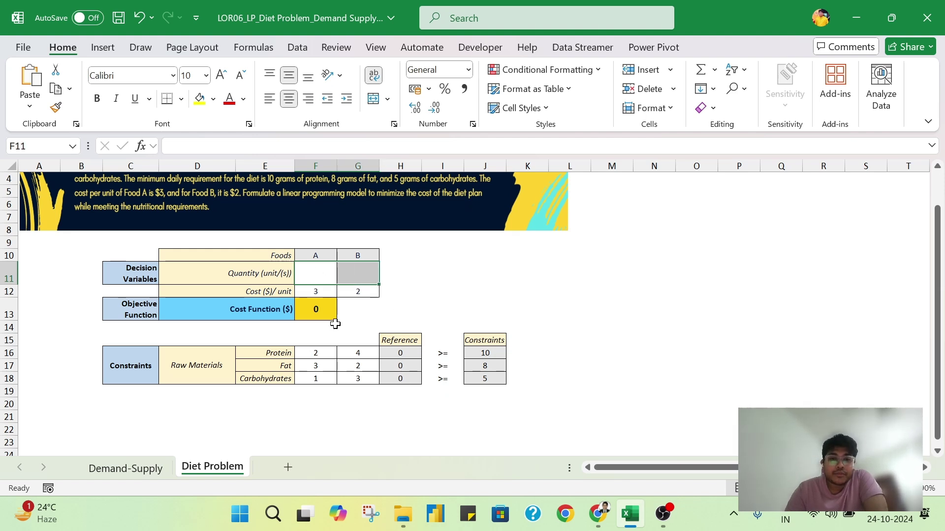
click(327, 274)
click(355, 270)
click(320, 274)
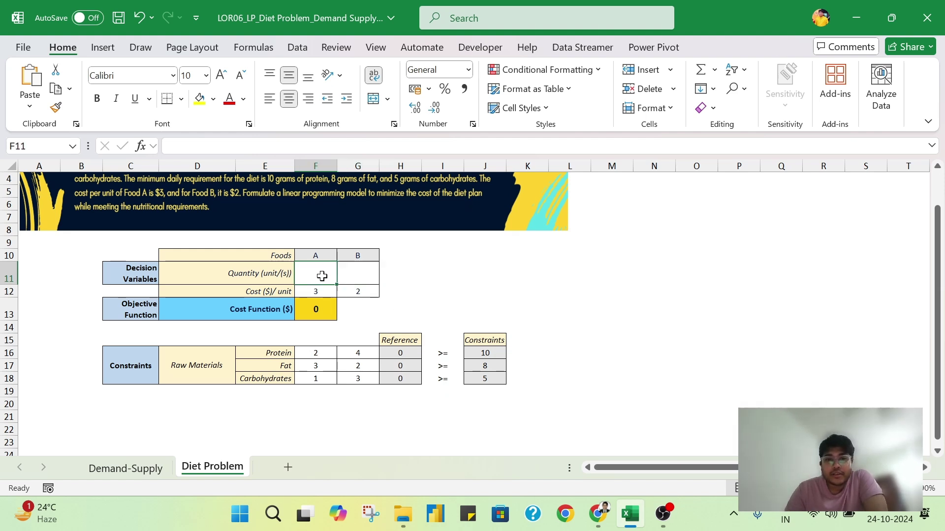
click(347, 271)
click(316, 255)
click(339, 254)
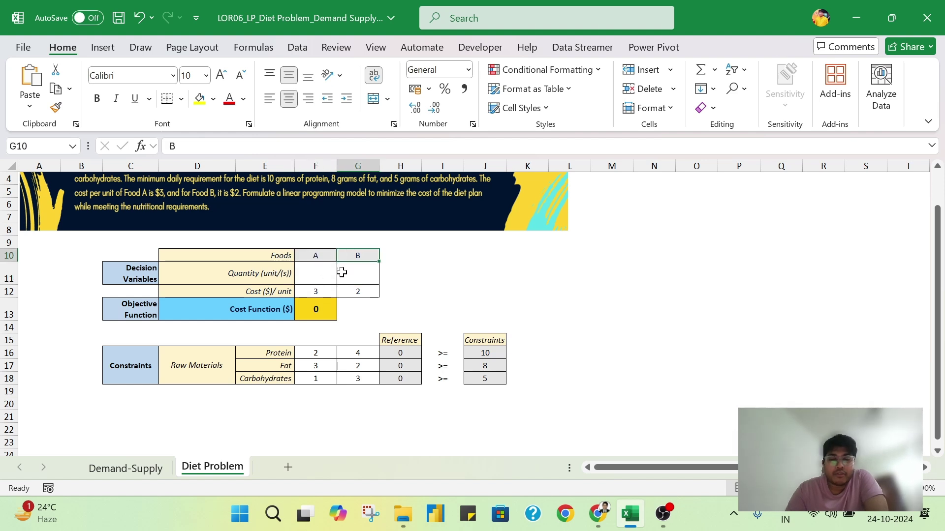
Check the protein, fat and carbohydrate contents per unit in F16:G18 against the problem statement
drag(316, 380, 355, 353)
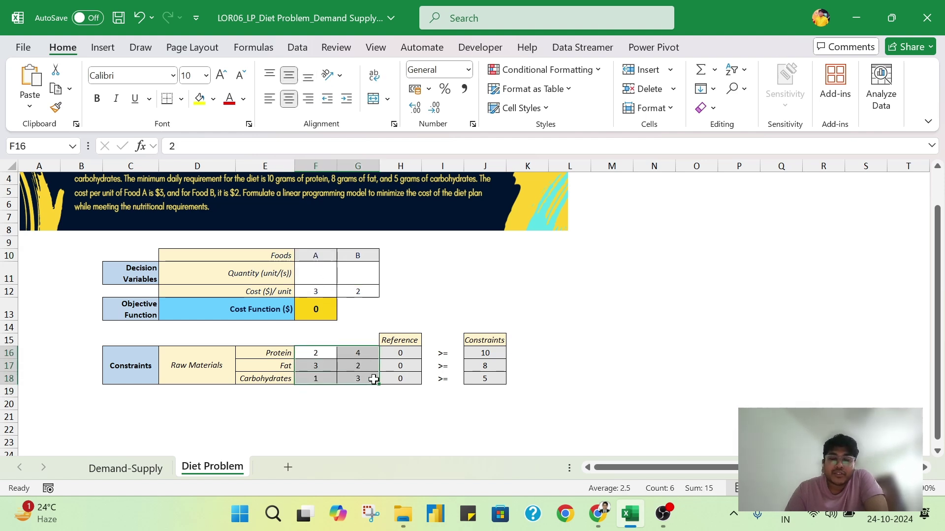
scroll(345, 369, up, 1)
click(406, 358)
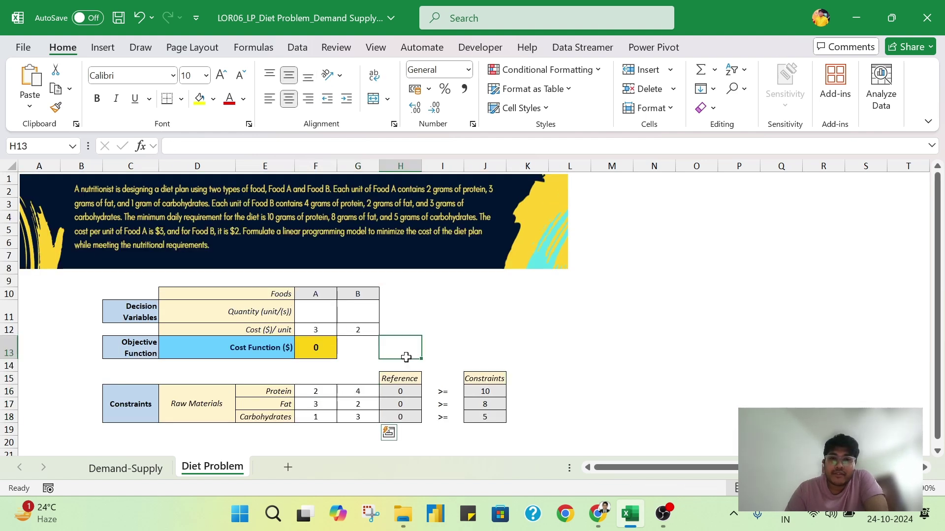
click(330, 413)
click(289, 393)
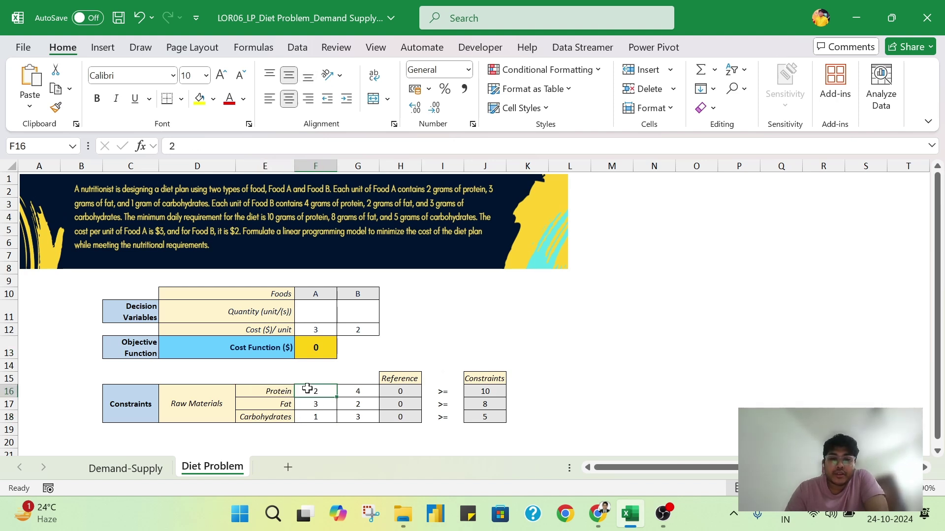
click(307, 386)
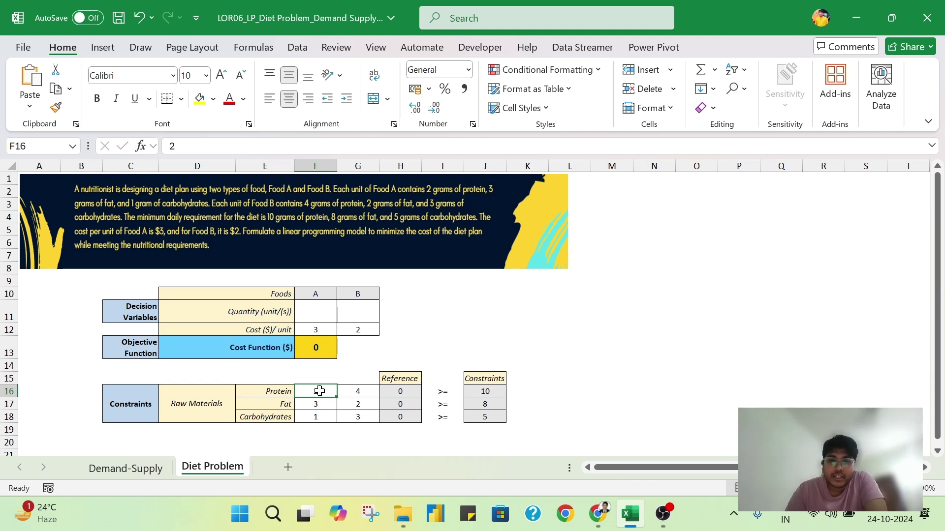
click(361, 392)
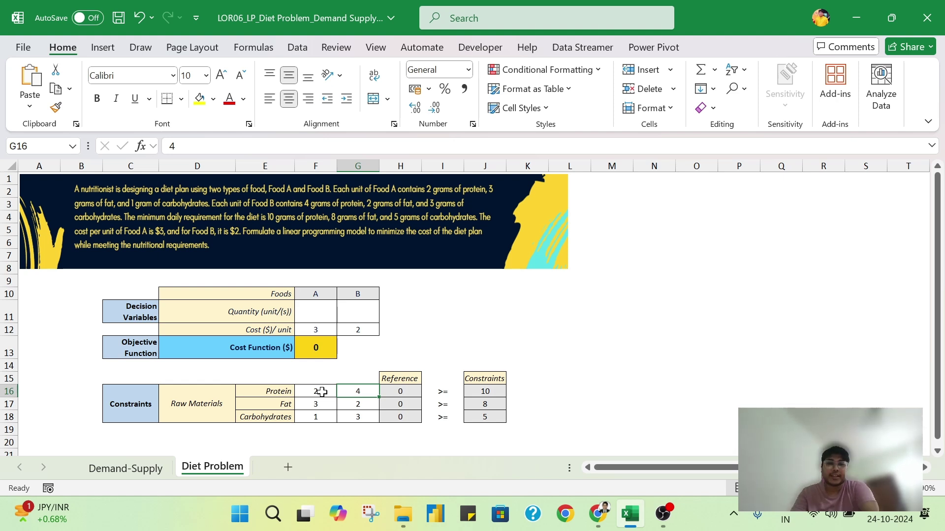
click(317, 391)
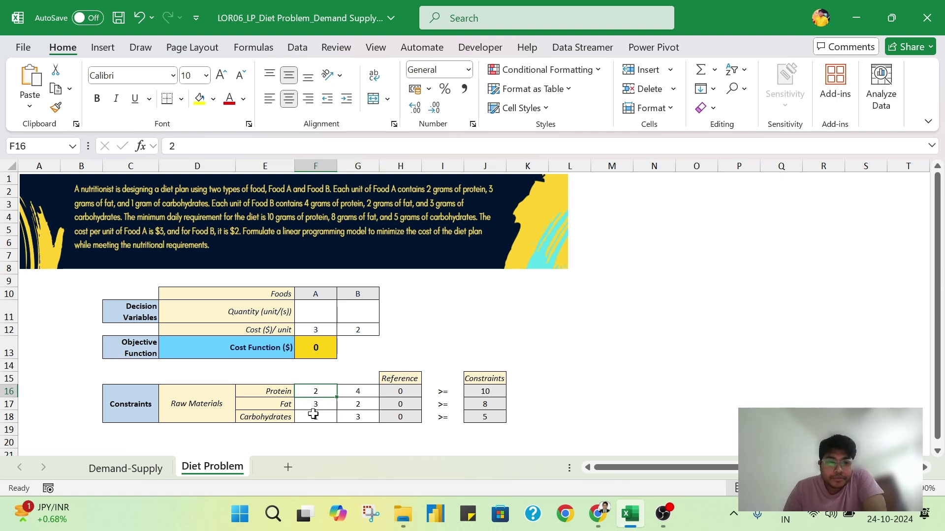
click(313, 405)
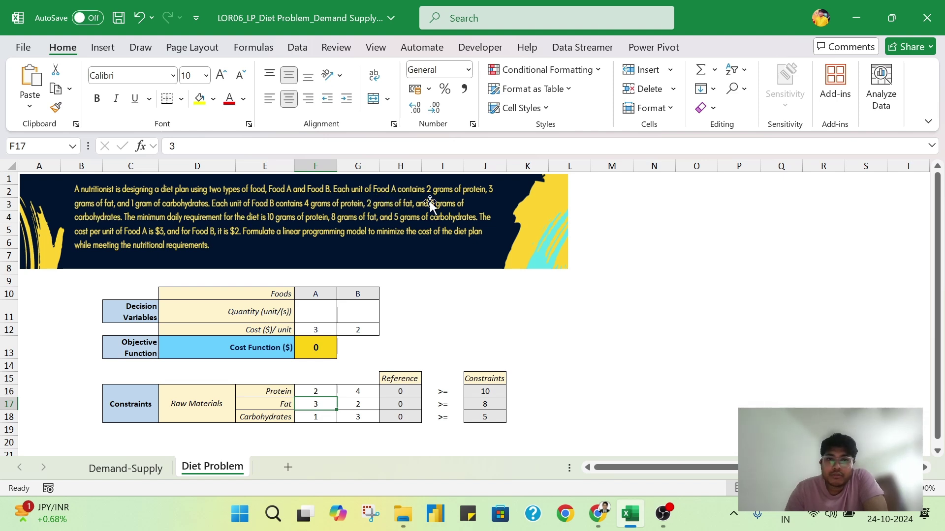
click(354, 406)
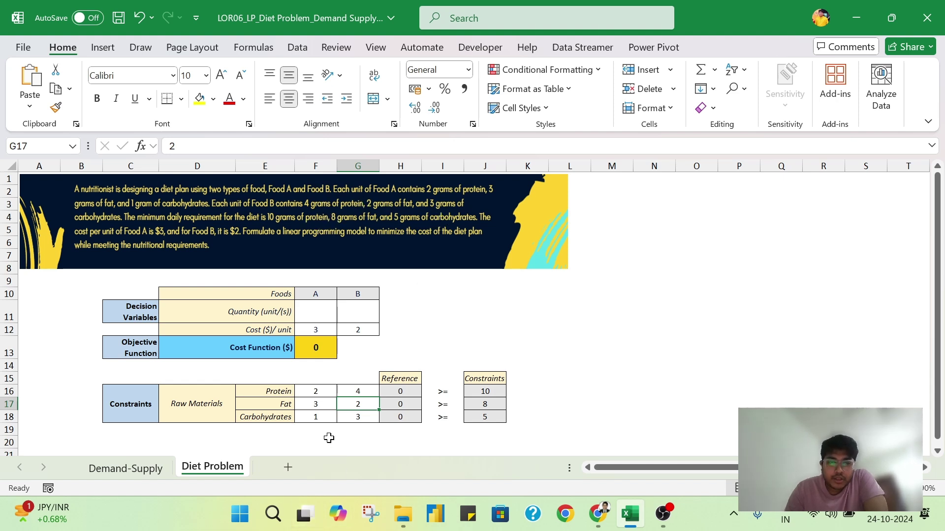
click(315, 418)
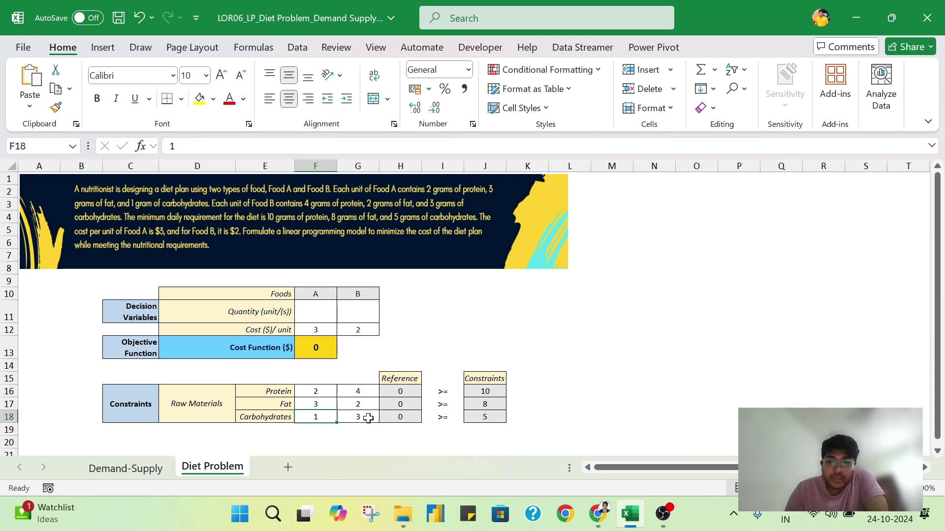
drag(314, 390, 351, 409)
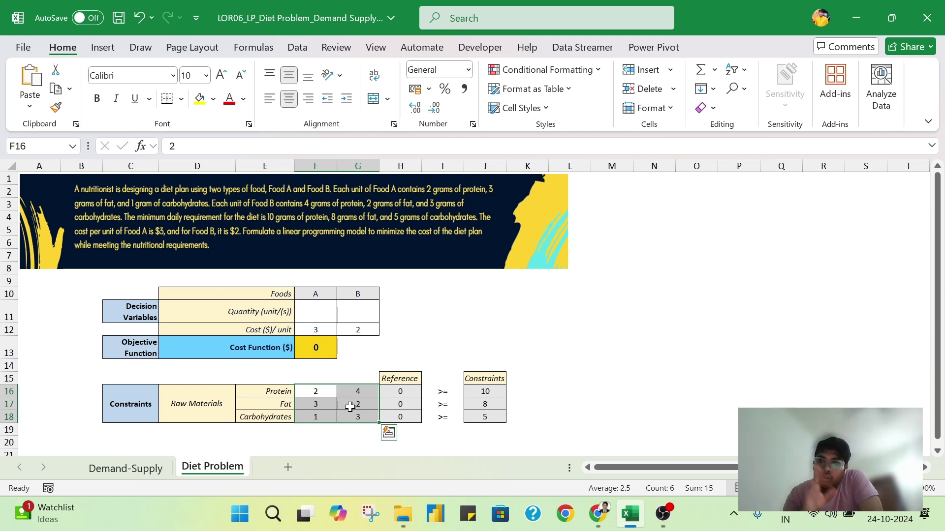
Inspect the Cost Function formula in F13, the Reference formulas in H16:H17, and the decision variable cells F11:G11 they depend on
click(321, 354)
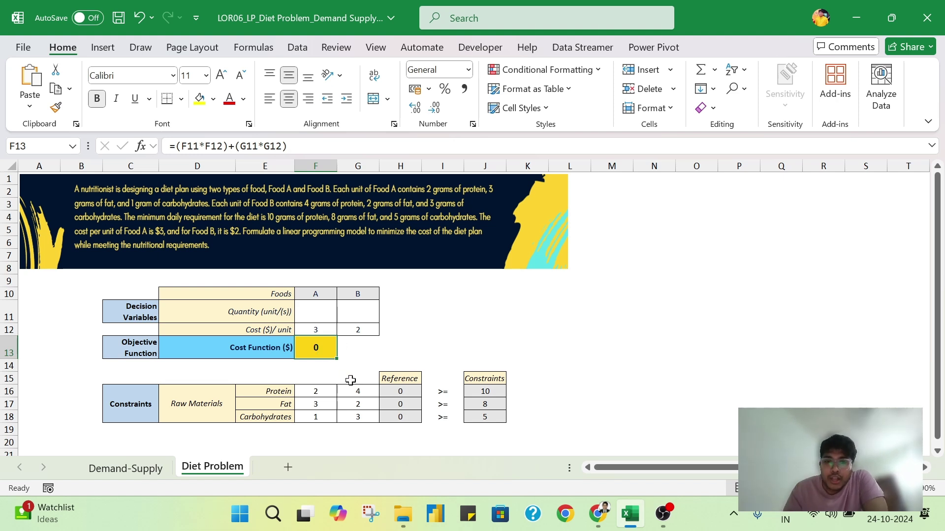
drag(405, 391, 405, 414)
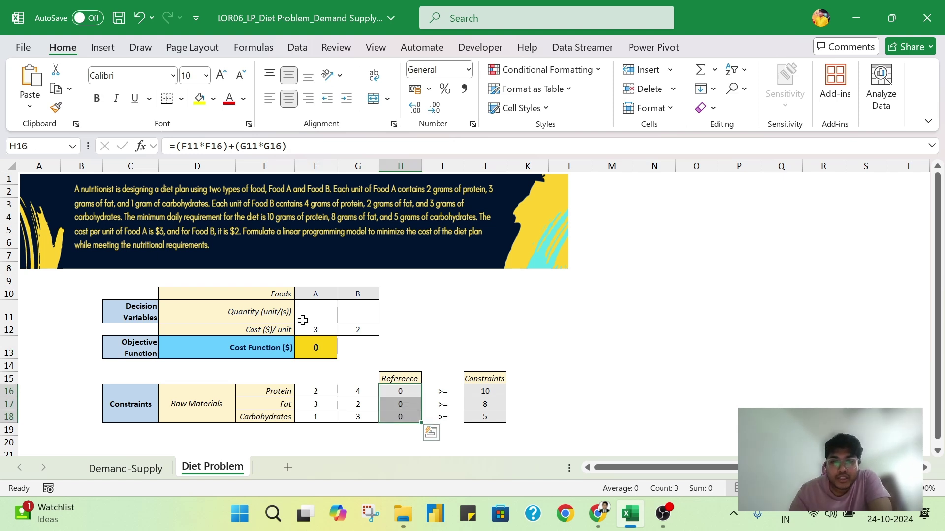
drag(301, 320, 362, 320)
click(404, 403)
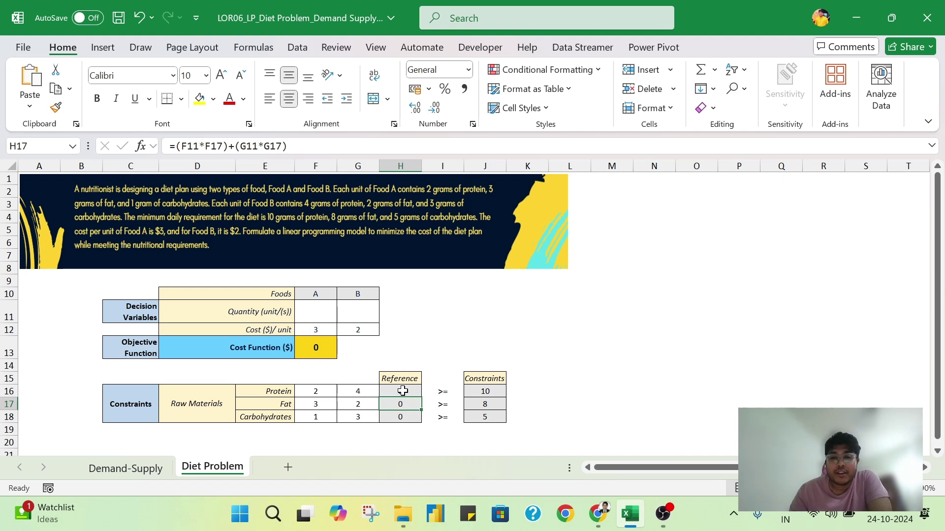
click(402, 391)
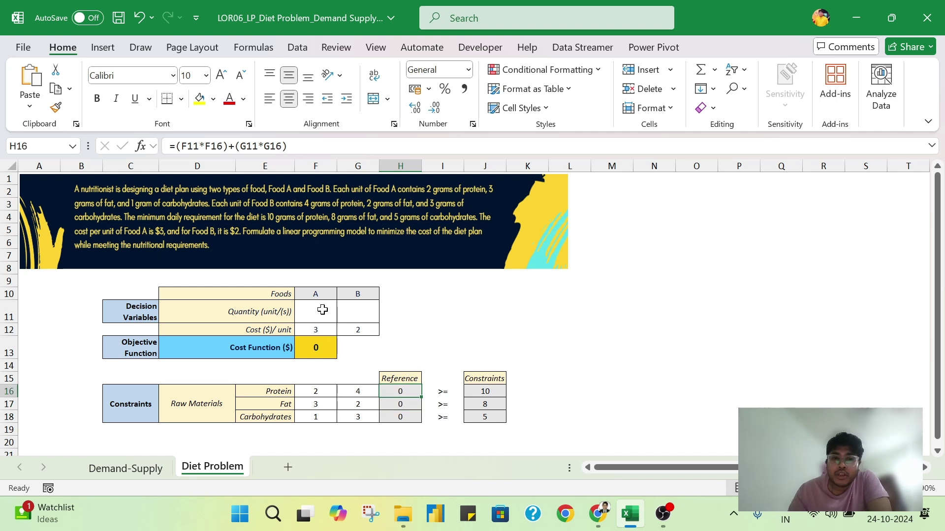
drag(320, 312, 343, 313)
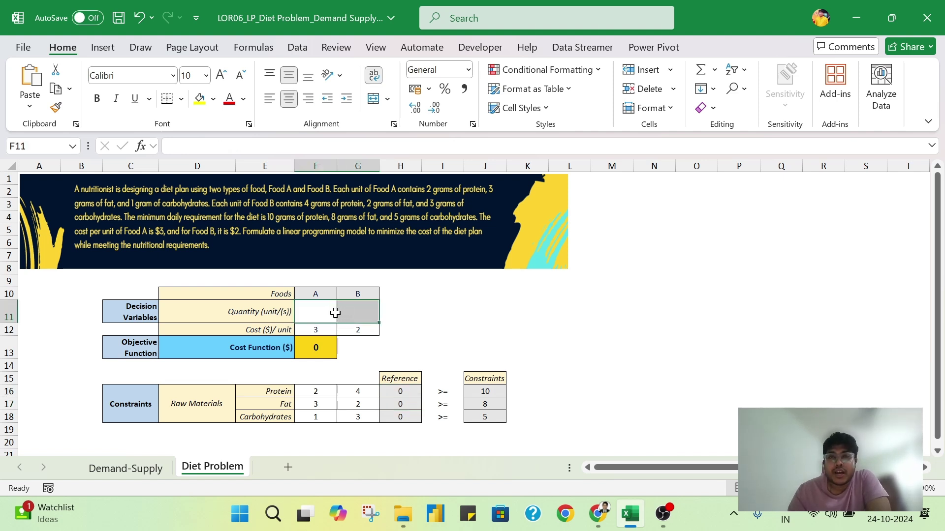
click(327, 313)
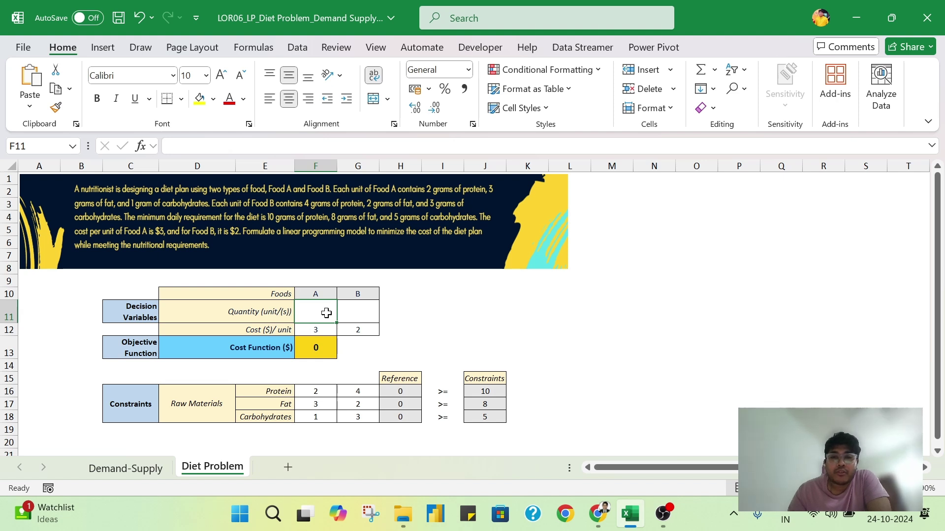
click(365, 306)
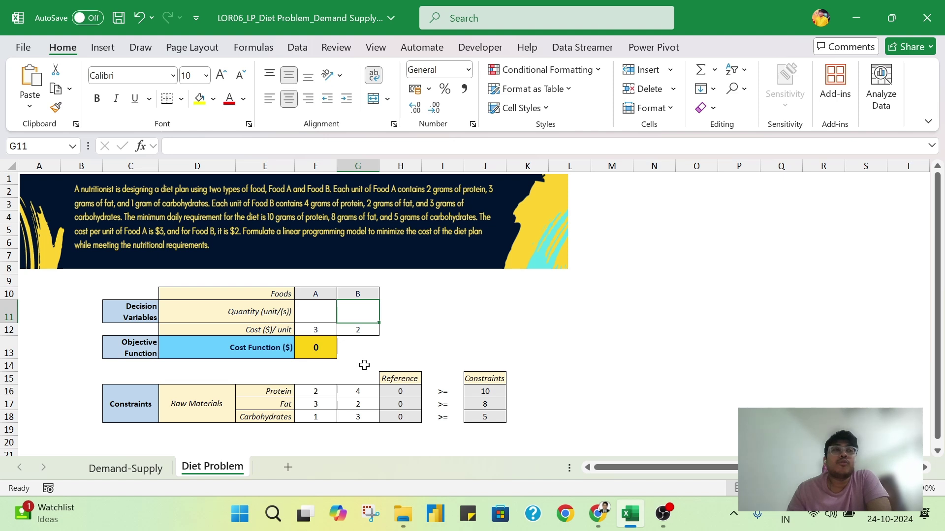
click(321, 313)
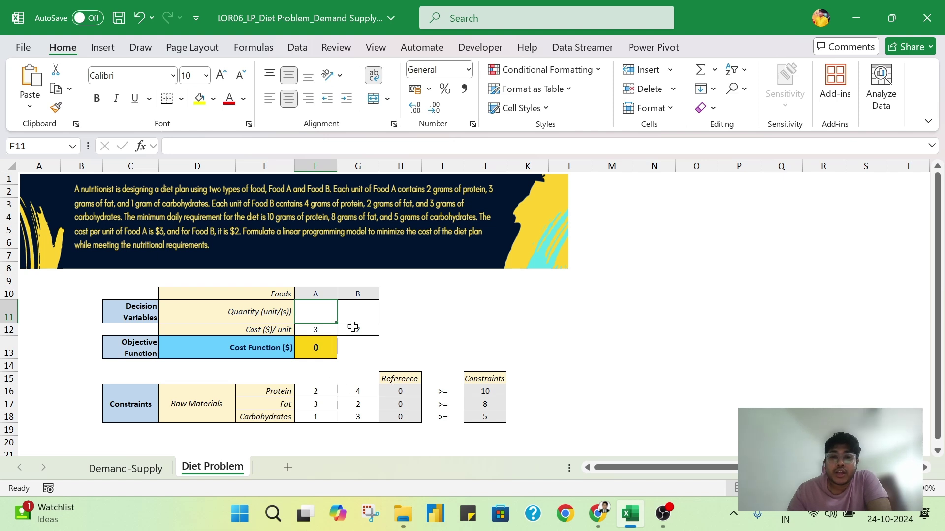
click(361, 310)
Enter trial quantities of 1 unit for food A in F11 and 2 units for food B in G11
click(316, 314)
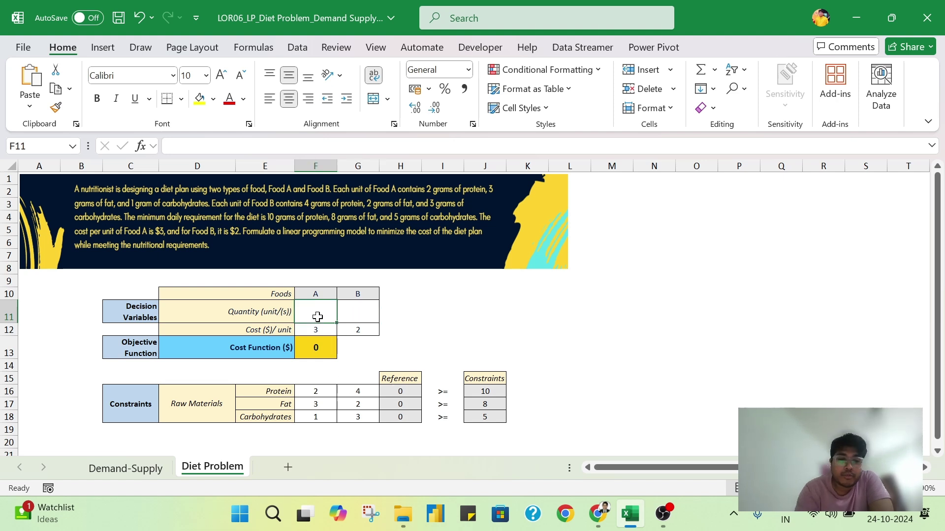
text(1)
key(Tab)
text(2)
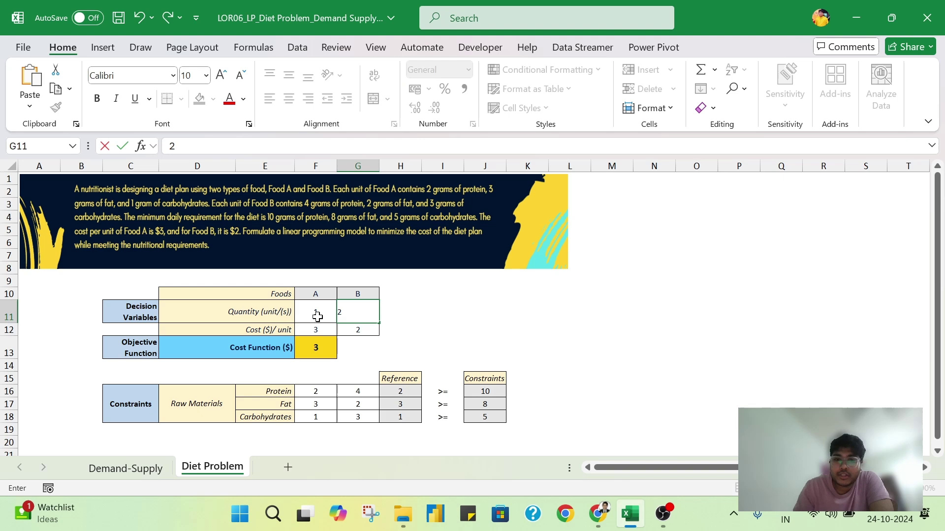
key(Tab)
Trace how the protein Reference formula in H16 multiplies each food's quantity by its protein content per unit
click(317, 389)
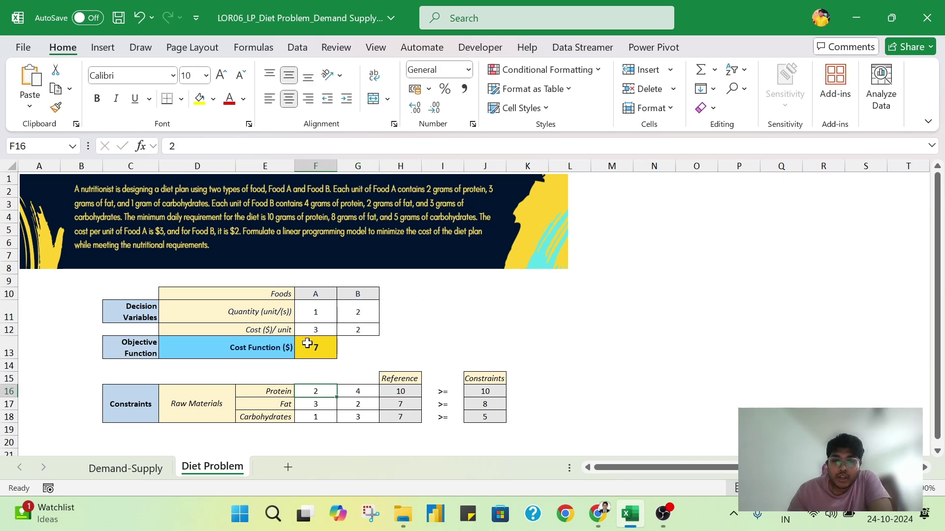
click(310, 311)
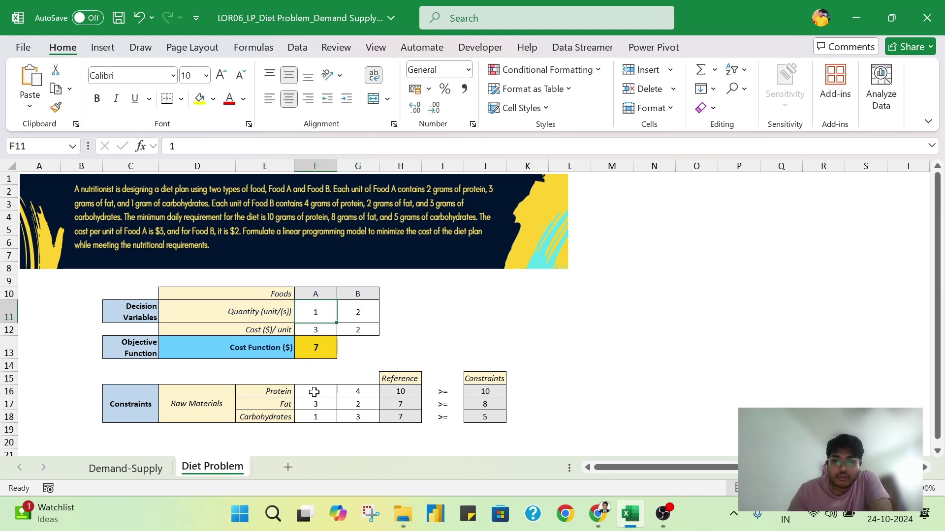
click(362, 313)
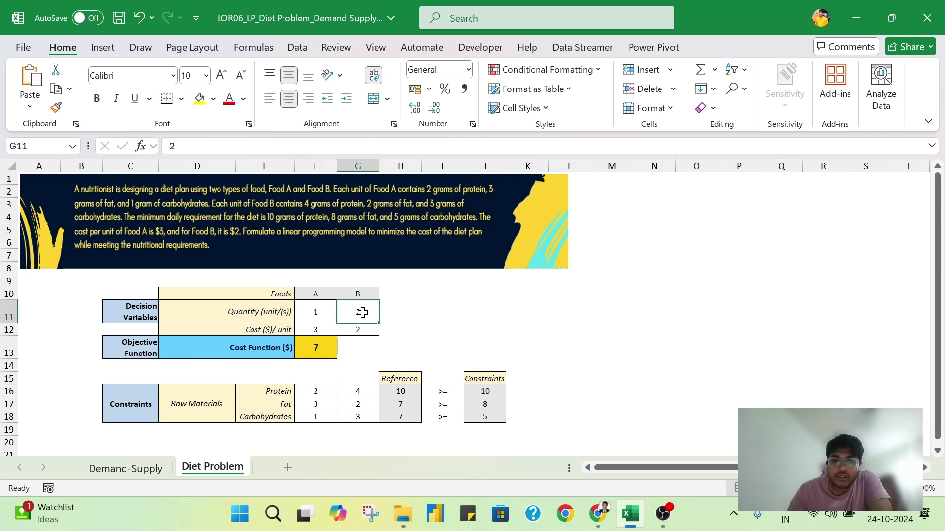
click(367, 388)
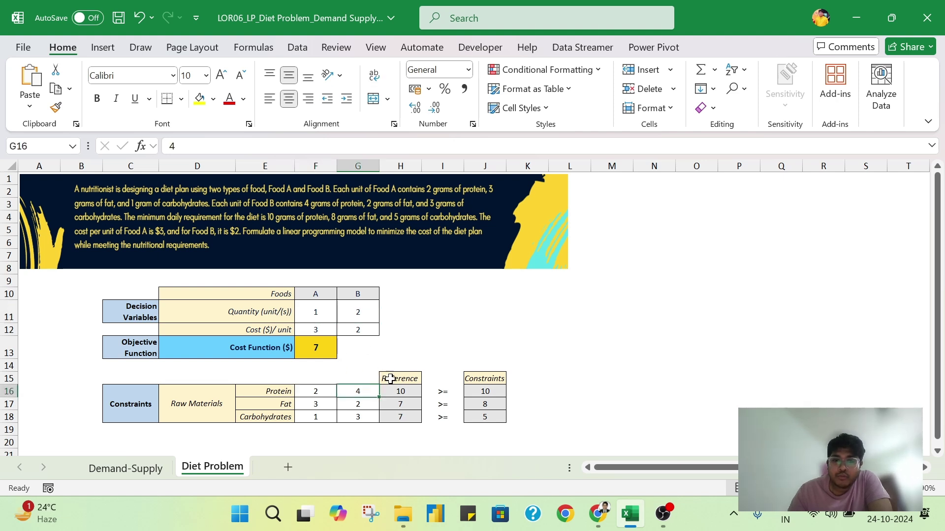
click(411, 392)
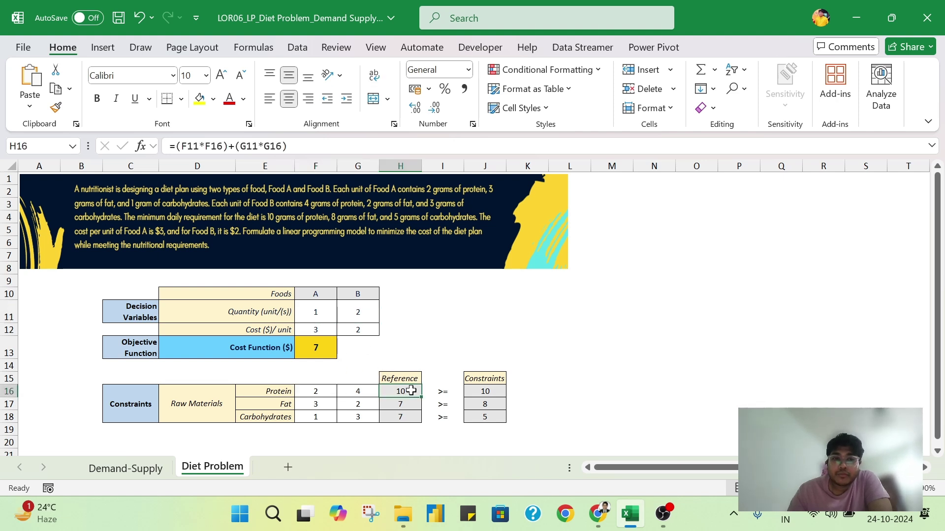
double_click(411, 392)
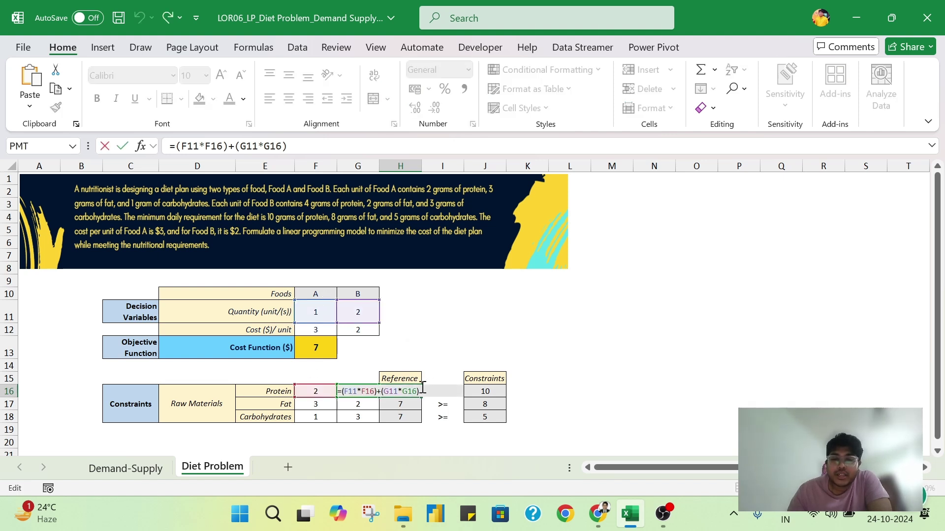
key(Escape)
Compare the minimum requirements in J16:J18 with the Reference cells H16:H18 and re-examine the references in H16's formula
drag(485, 391, 485, 419)
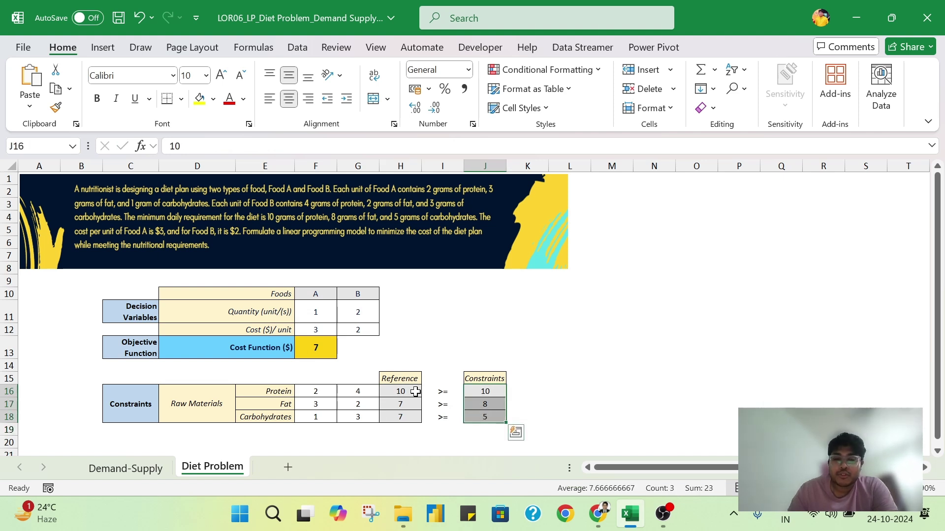
drag(416, 391, 411, 416)
click(409, 389)
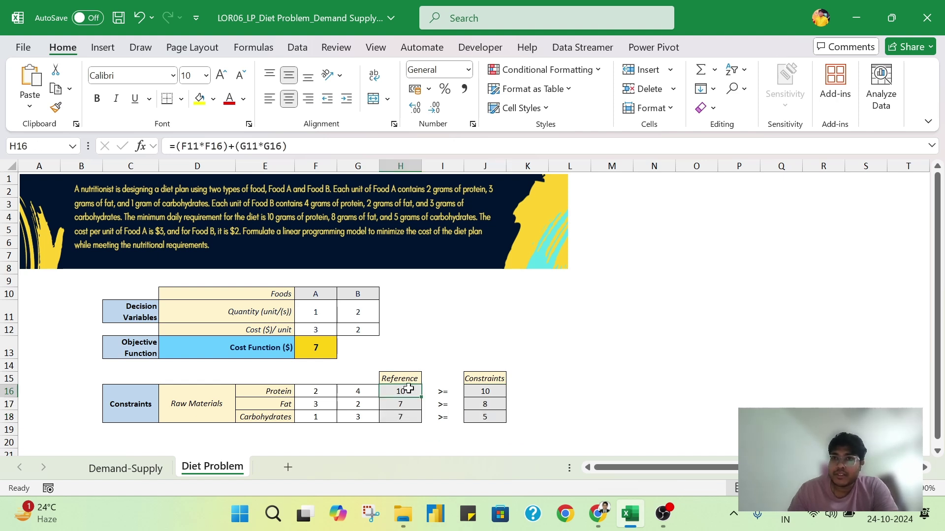
double_click(409, 389)
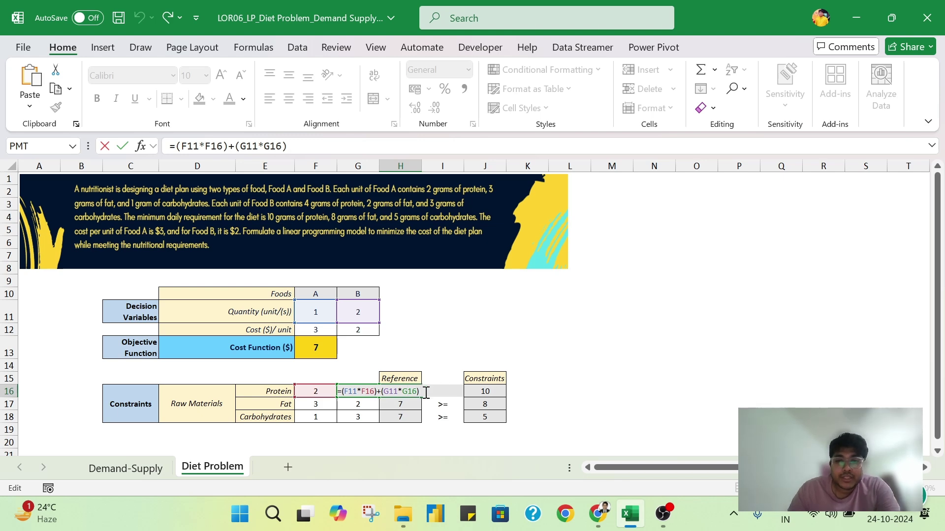
drag(426, 392, 336, 394)
key(Escape)
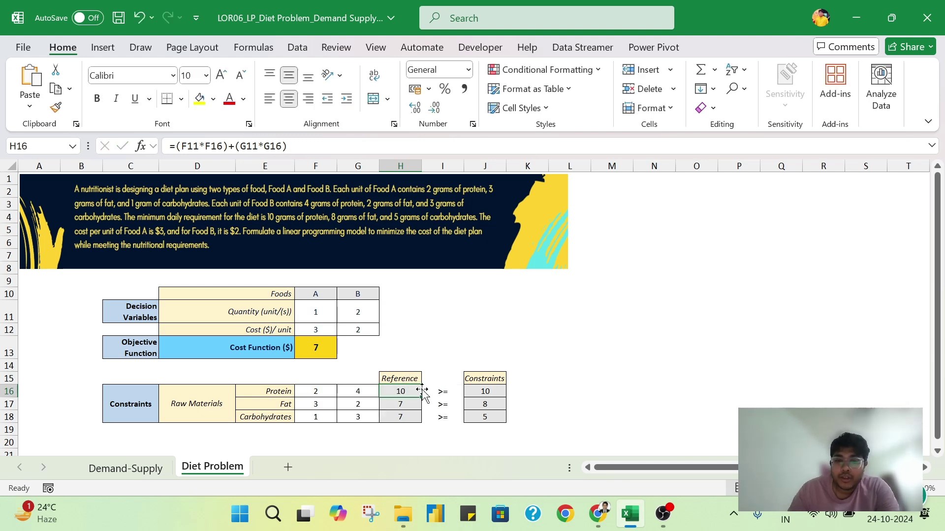
Change the trial quantities to 2 units of food A and 5 units of food B
click(319, 315)
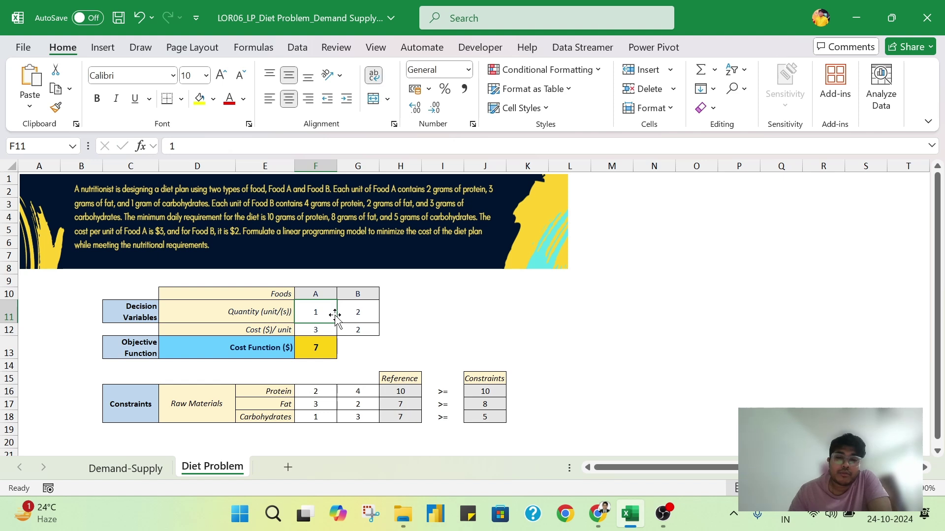
text(2)
key(Tab)
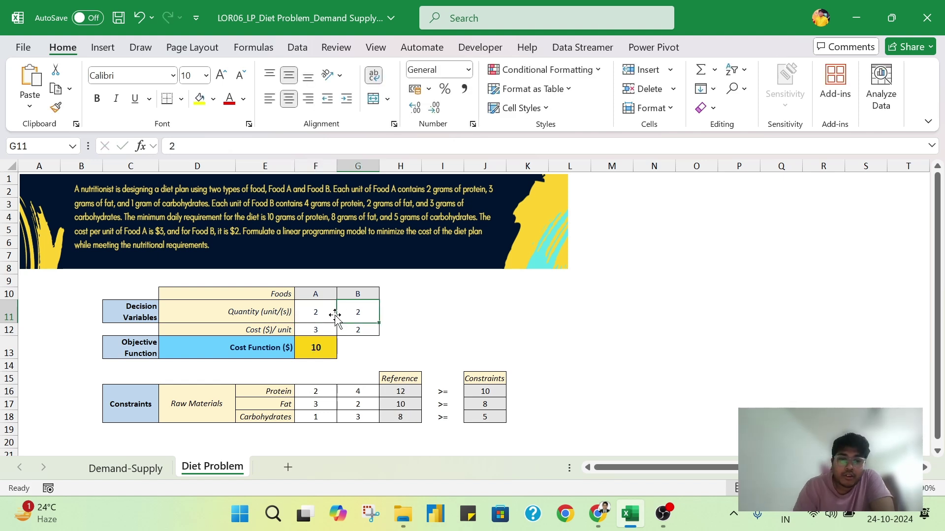
text(5)
key(Tab)
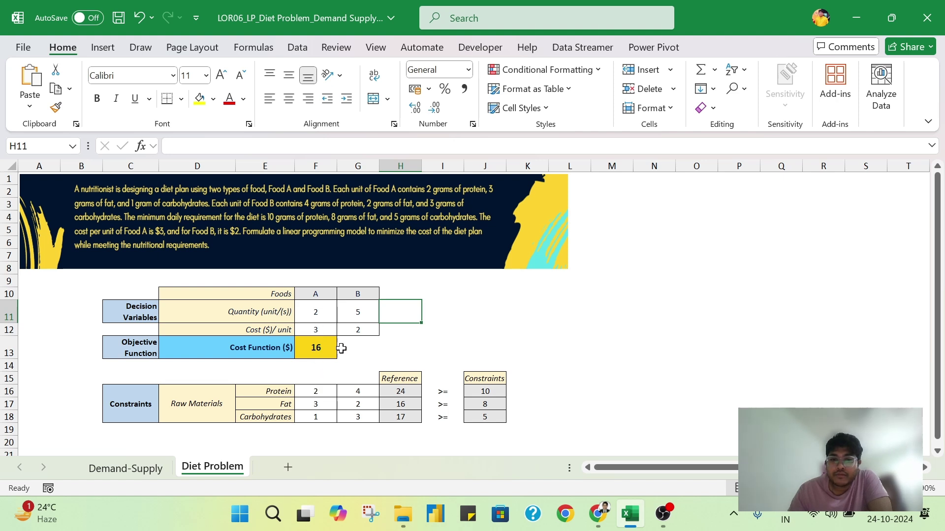
Check food B's contribution to the protein Reference in H16, and clear both trial quantities from F11:G11
click(359, 315)
click(362, 391)
click(411, 390)
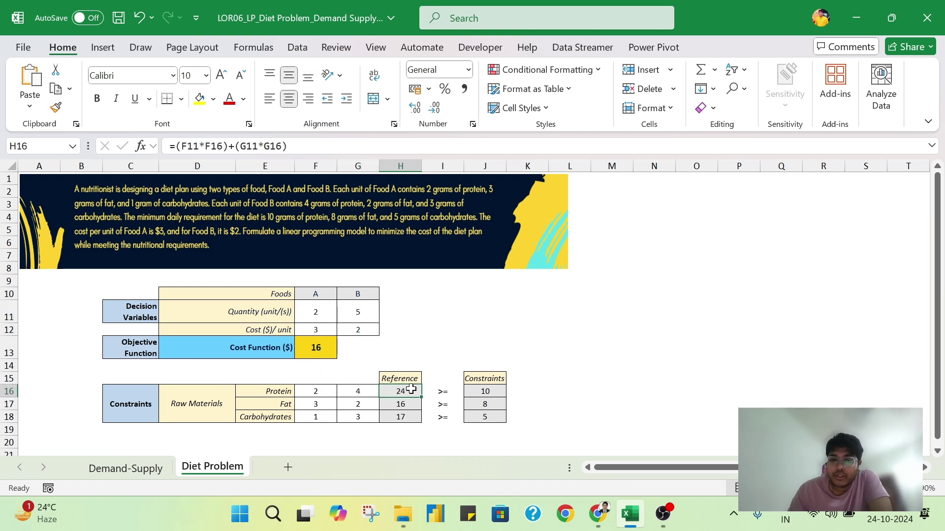
drag(363, 314, 317, 308)
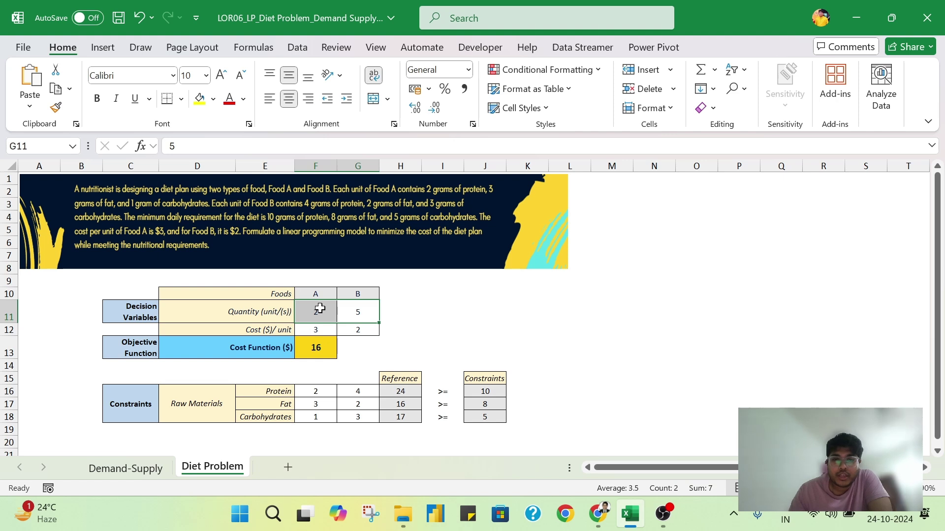
key(Delete)
Review the nutrient contents in F16:G18, the Reference cells H16:H18, and protein's >= sign and minimum requirement in I16:J16
drag(316, 402, 353, 417)
click(347, 403)
click(309, 391)
click(401, 392)
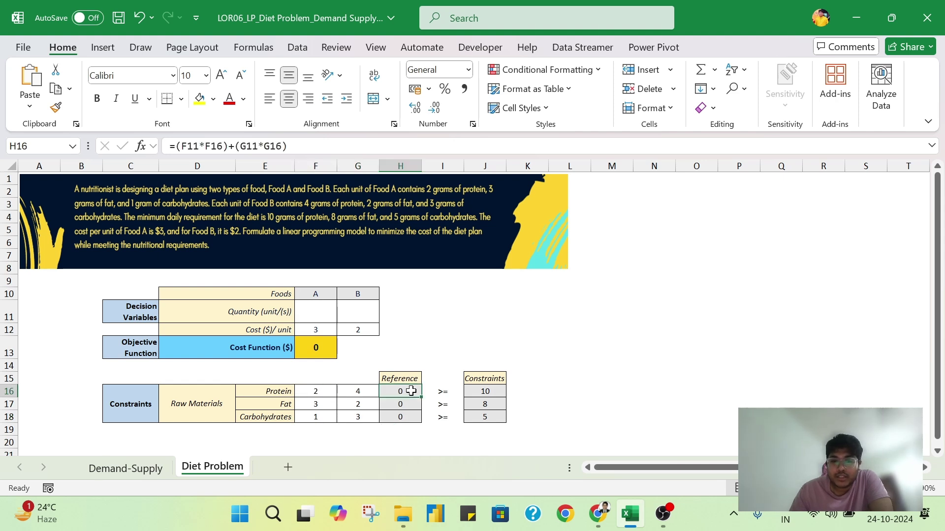
drag(401, 392, 404, 416)
click(404, 391)
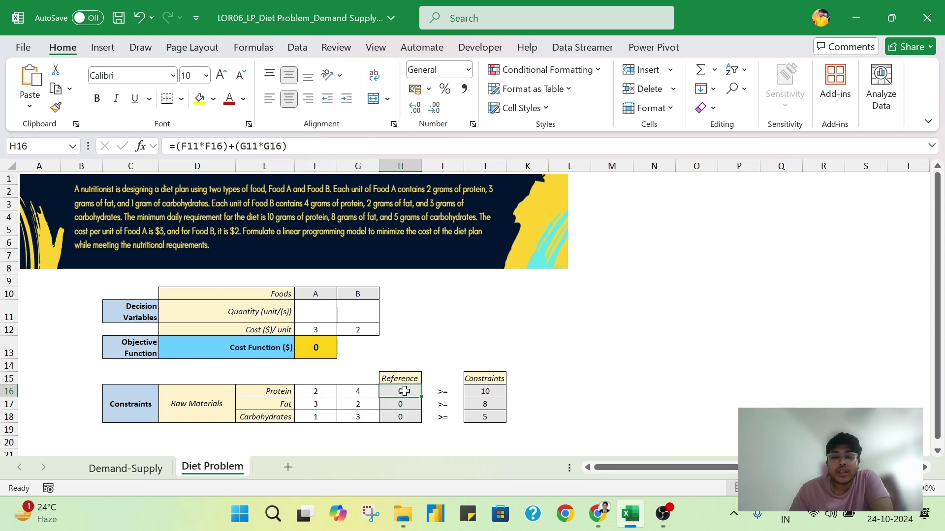
click(443, 391)
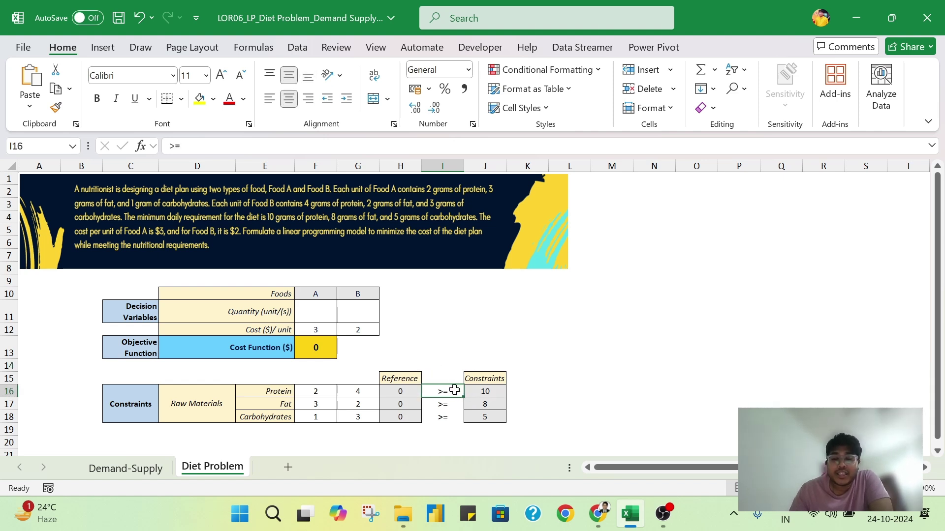
click(487, 390)
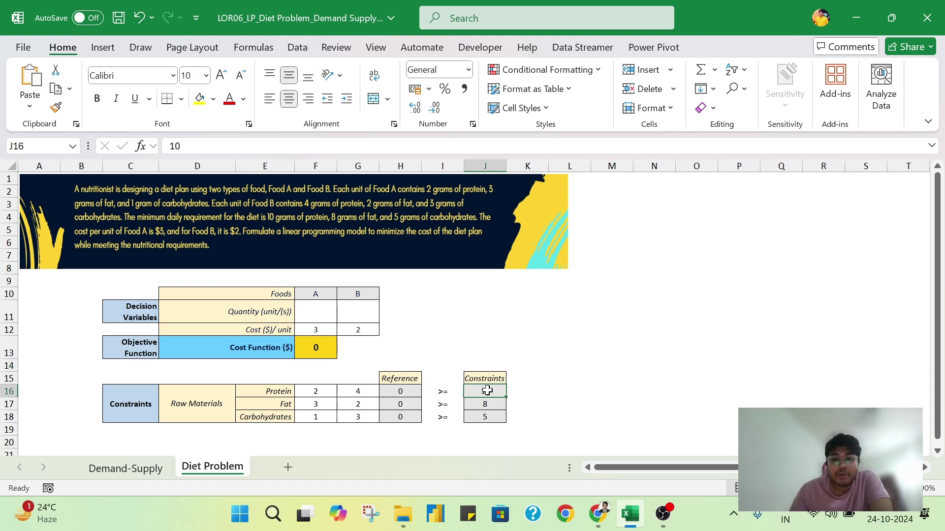
Enter a > sign in I13 and a < sign in I14 above the constraint signs
click(445, 355)
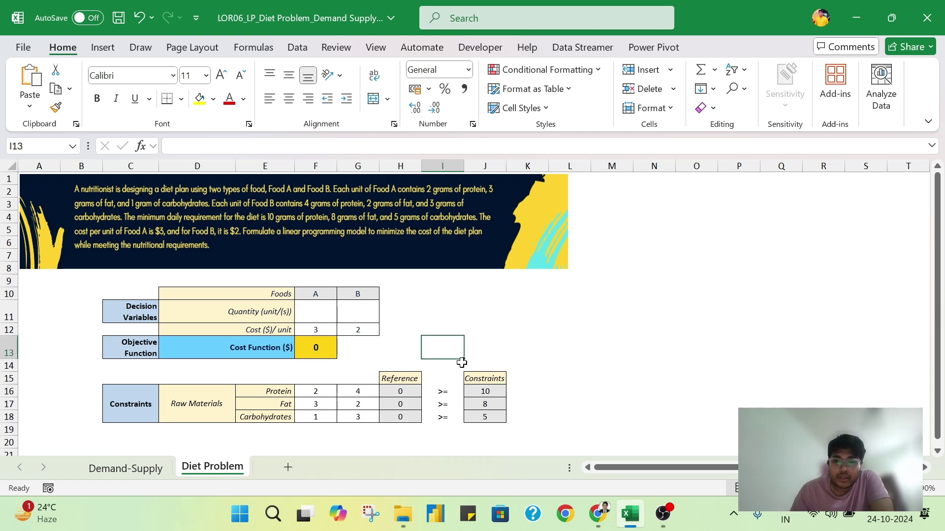
text(>)
key(Return)
text(<)
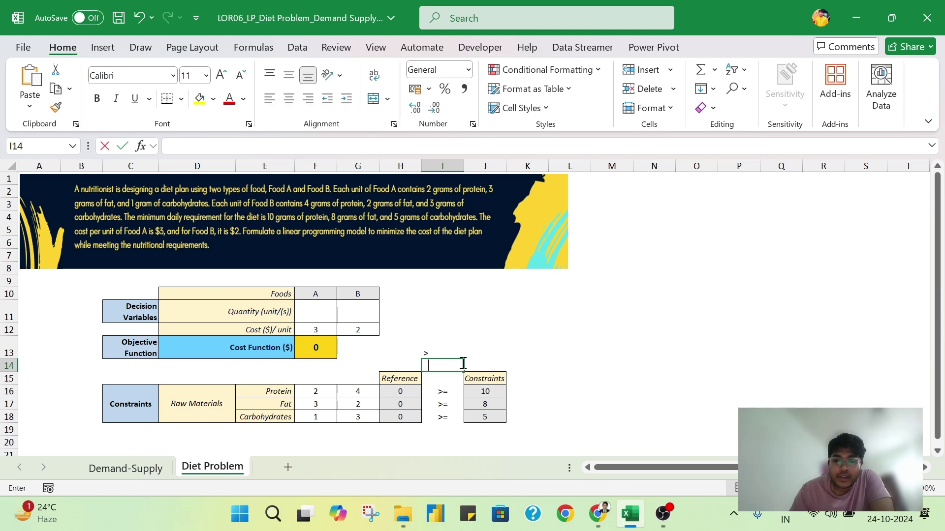
key(Up)
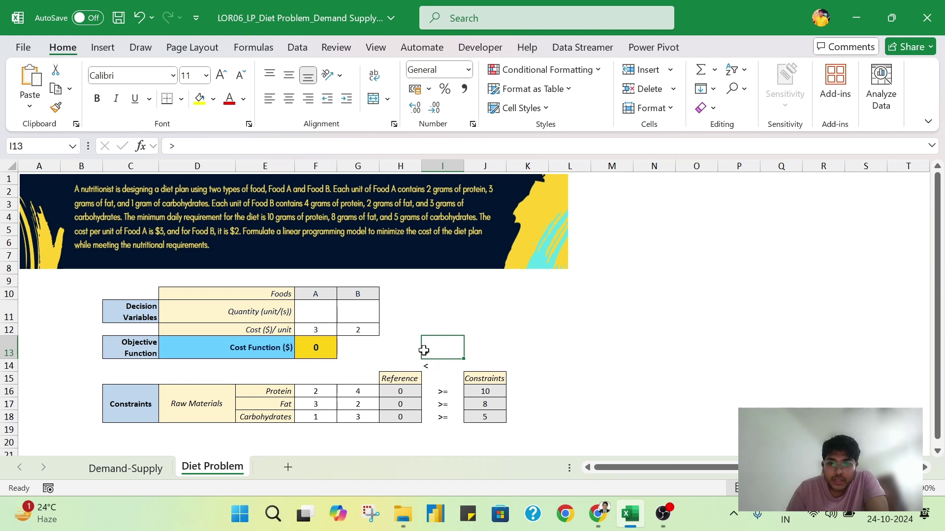
Label the > sign by entering "min" in J13
click(498, 353)
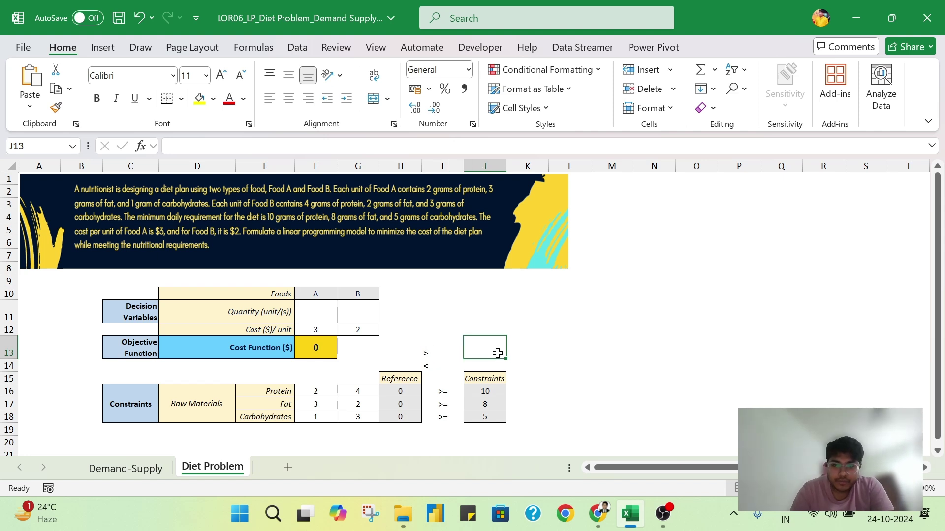
text(min)
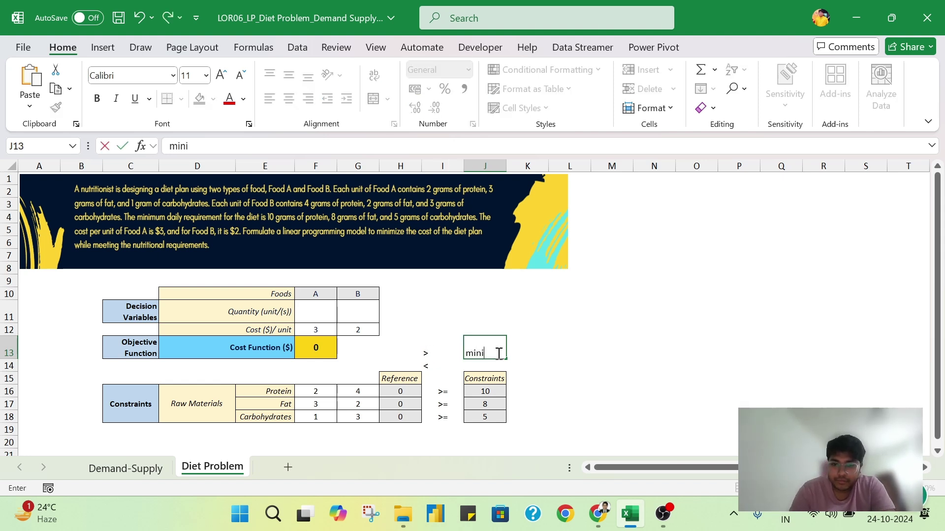
click(388, 355)
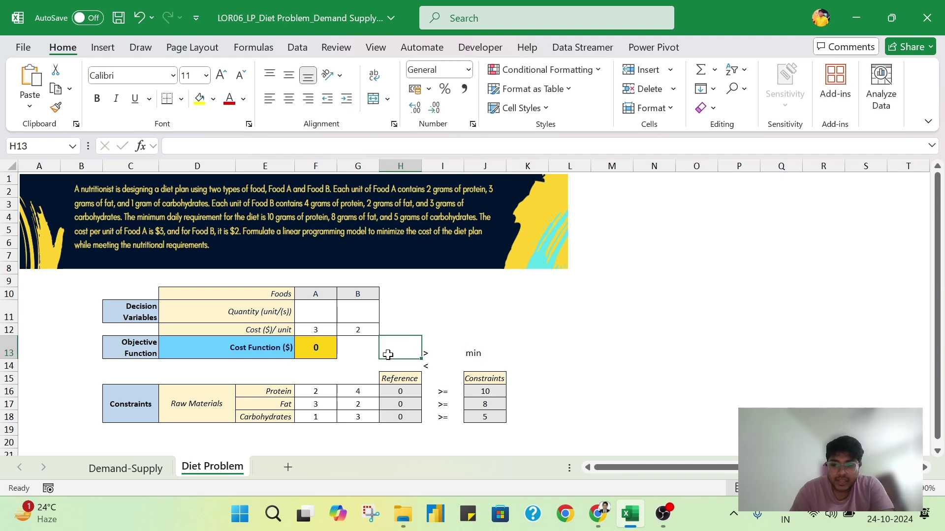
Enter "max" in H13 as the label before the > sign
text(atm)
key(BackSpace)
key(BackSpace)
key(BackSpace)
text(max)
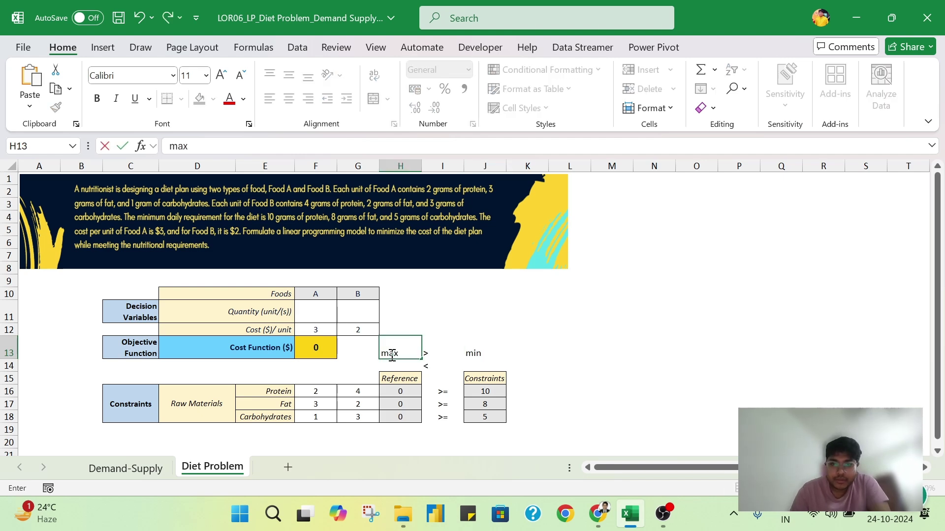
click(446, 346)
Center the max > min labels in H13:J13 both horizontally and vertically
drag(374, 355, 410, 345)
click(479, 352)
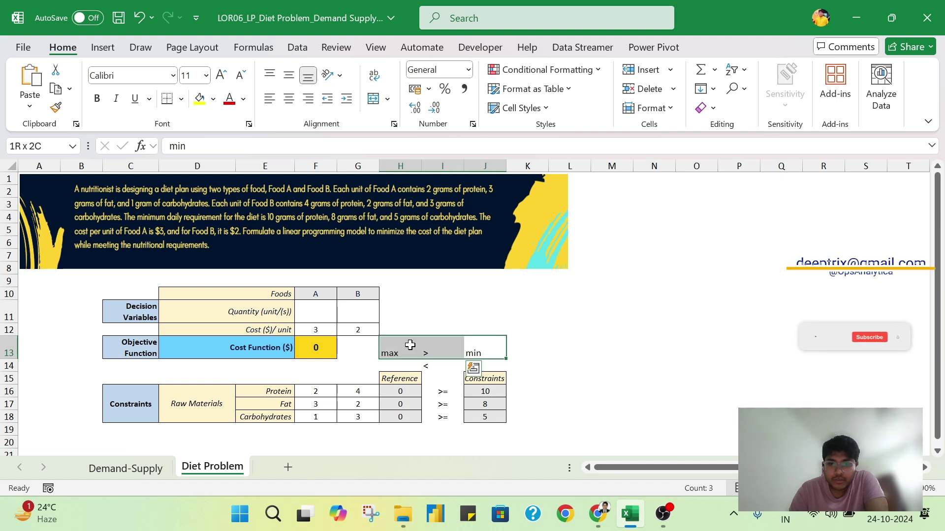
click(289, 100)
click(290, 79)
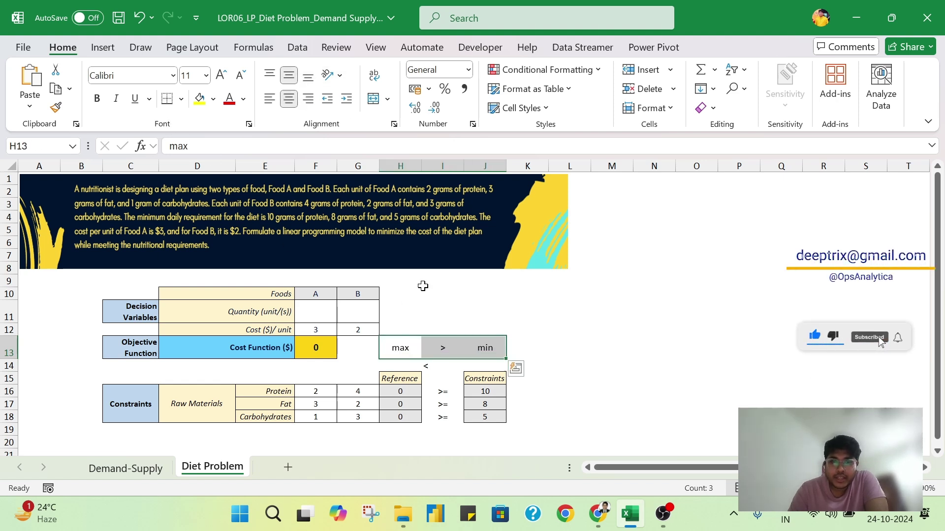
click(611, 330)
drag(400, 351, 481, 348)
click(481, 347)
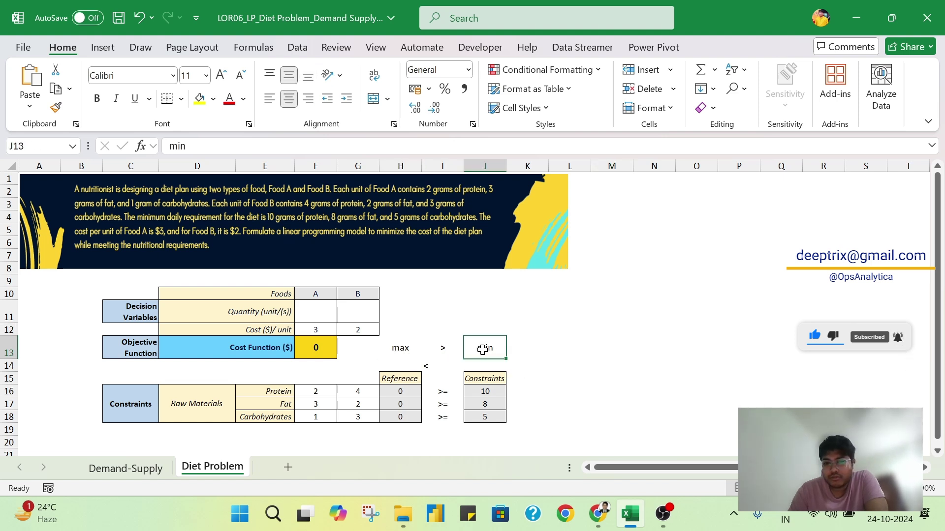
Clear the < sign from I14 and review the max > min comparison in H13:J13
click(442, 354)
click(439, 364)
key(Delete)
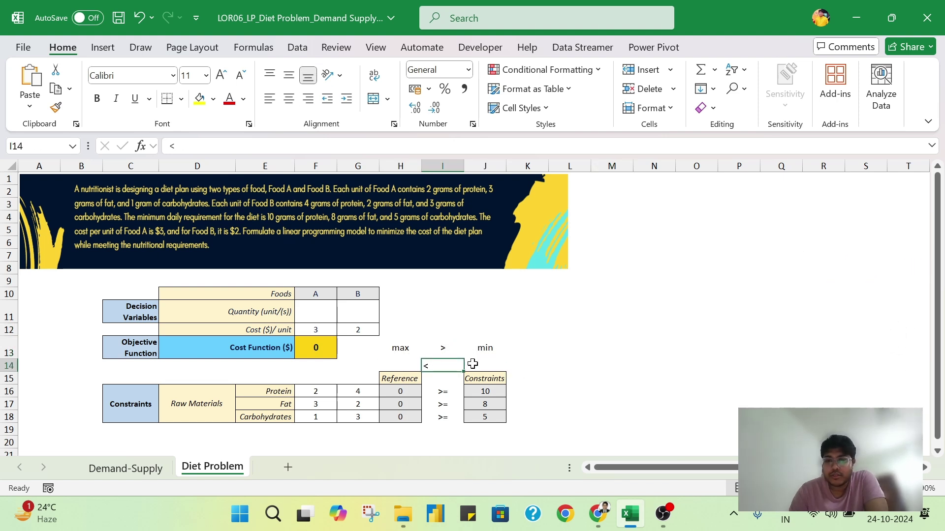
click(447, 349)
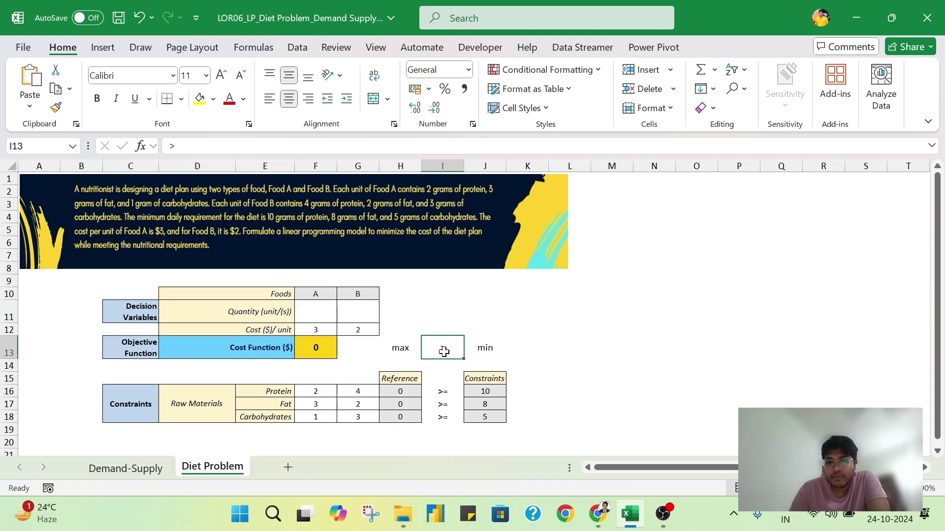
click(403, 351)
click(487, 347)
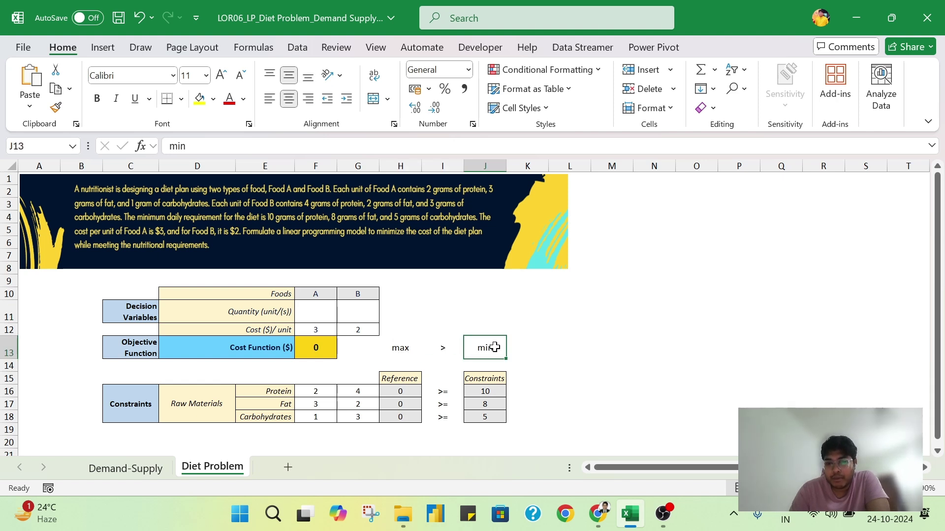
Enter a < sign in I12, centered horizontally and vertically in its cell
click(437, 324)
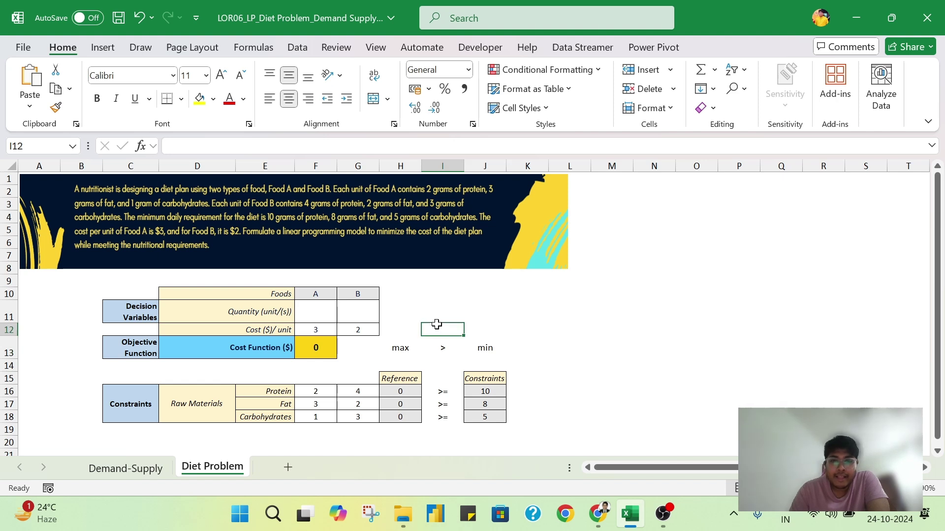
text(<)
click(494, 333)
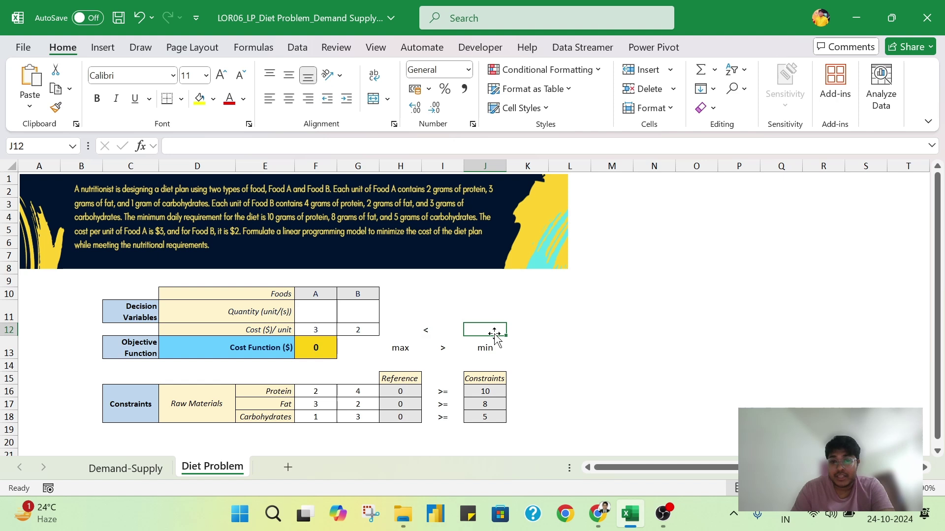
click(433, 326)
click(289, 98)
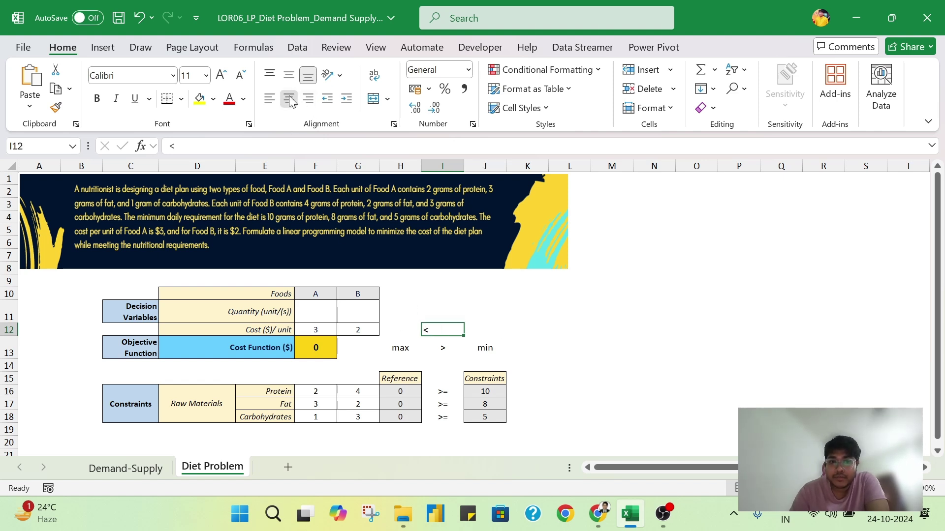
click(289, 75)
Review the max > min row against protein's requirement in J16, and clear the < sign from I12
click(444, 351)
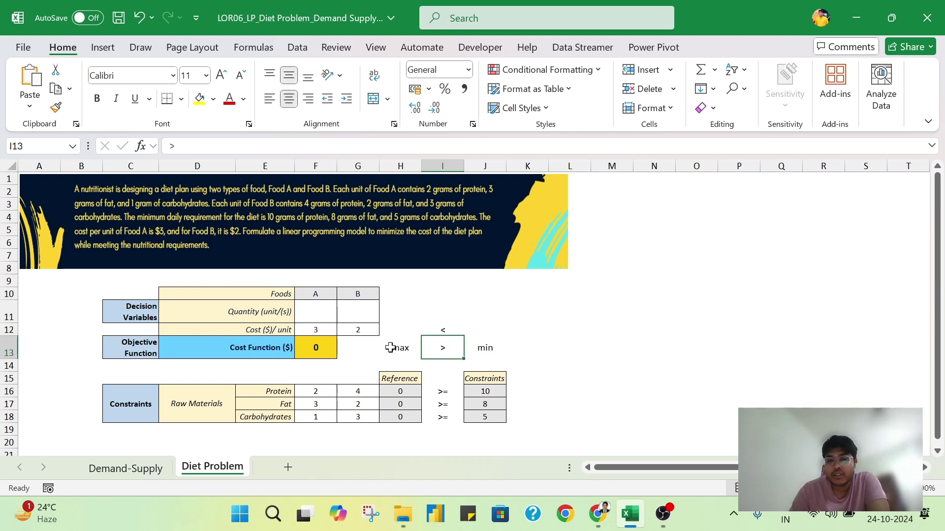
click(417, 344)
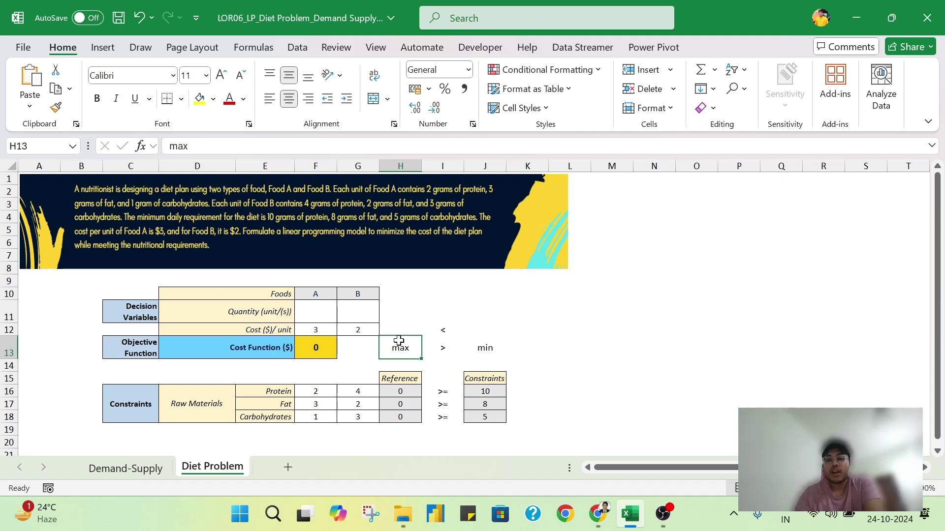
click(452, 356)
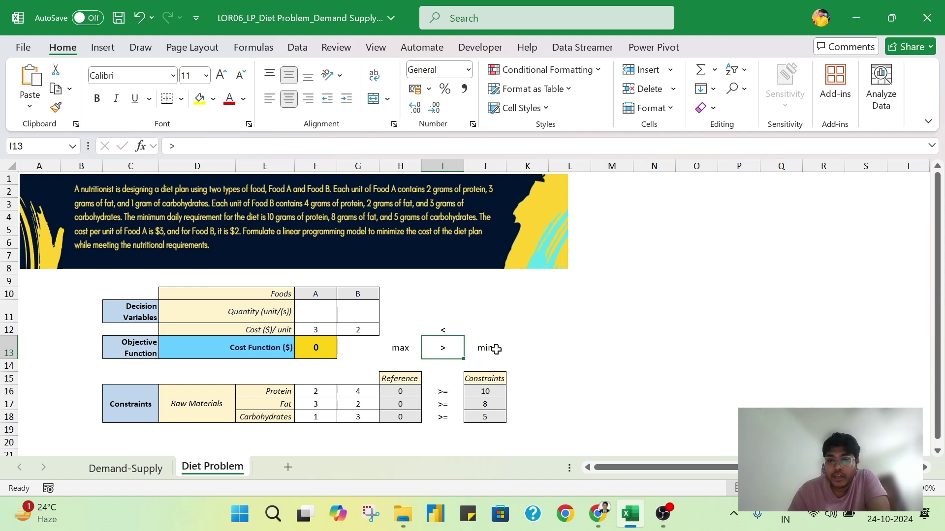
click(495, 392)
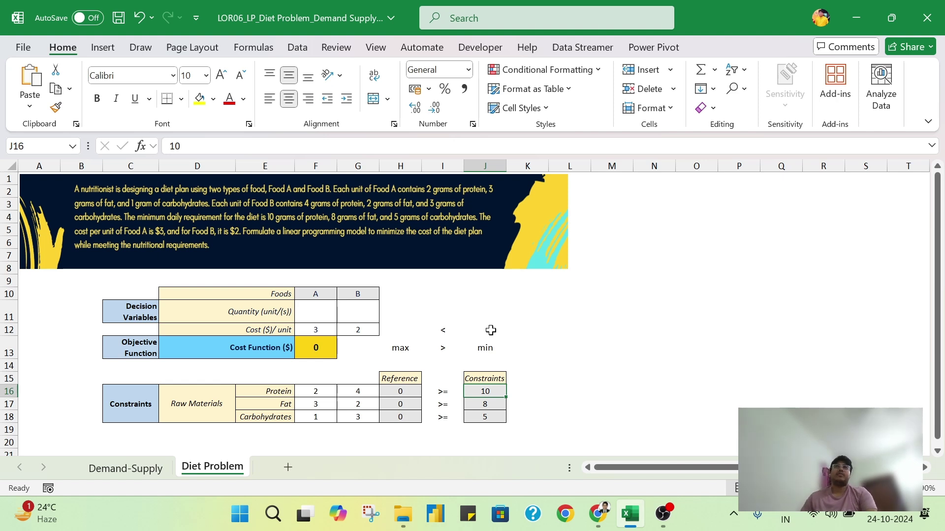
click(402, 352)
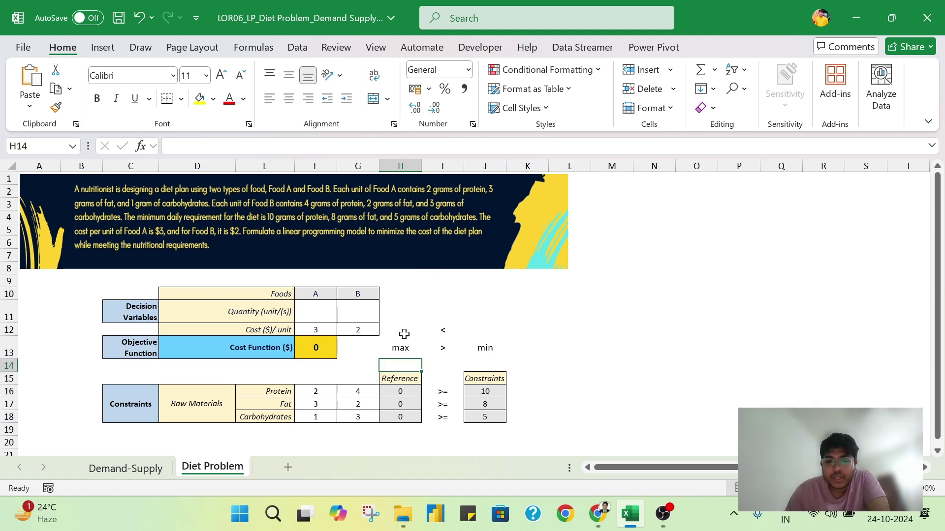
click(445, 329)
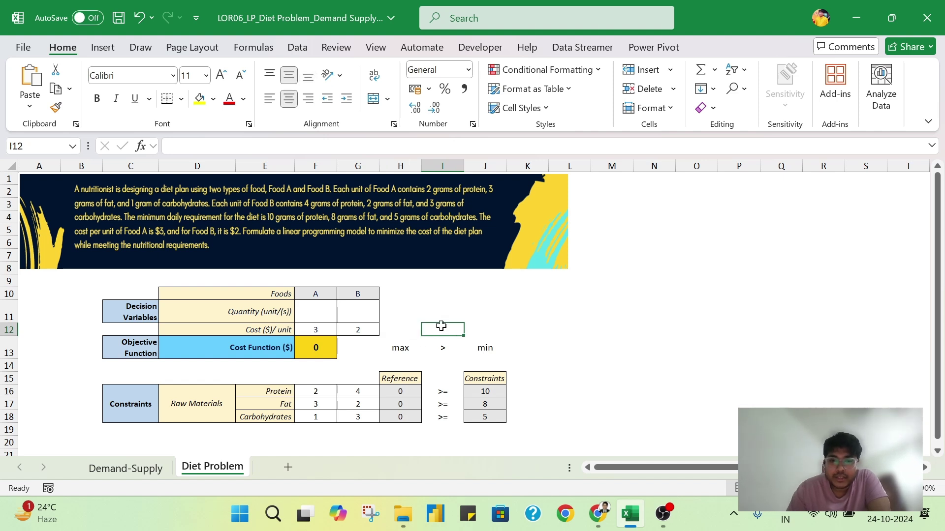
Enter x in H12 and y in J12, and center H12:J12 horizontally and vertically
click(407, 344)
click(409, 328)
text(x)
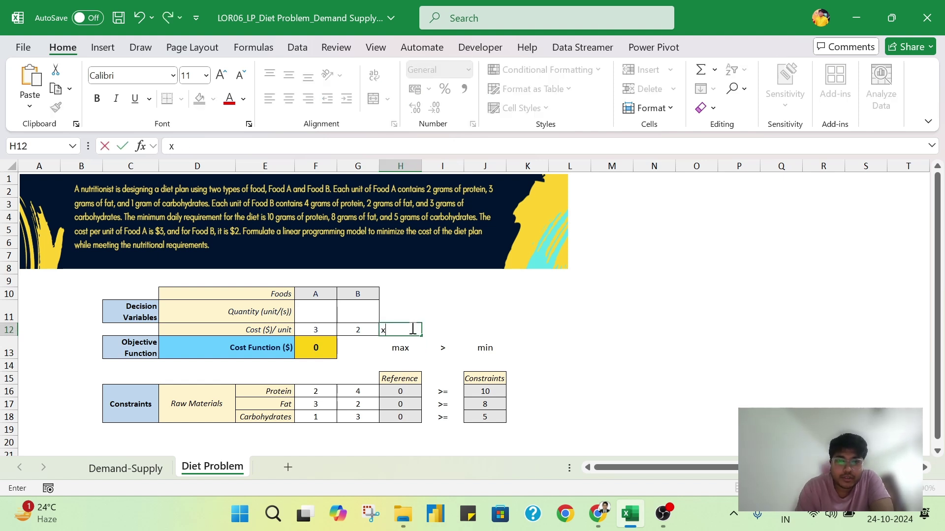
key(Tab)
key(Tab)
text(y)
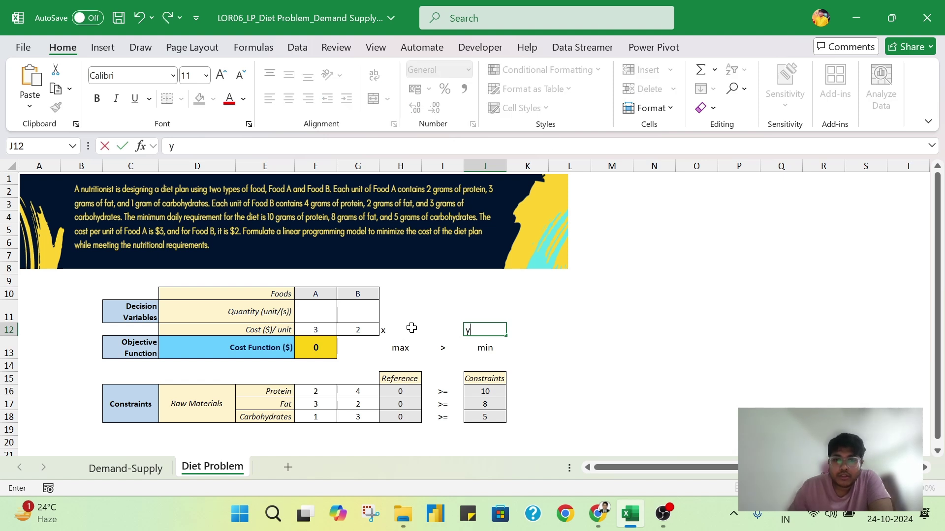
click(607, 278)
drag(400, 329, 484, 329)
click(289, 98)
click(287, 74)
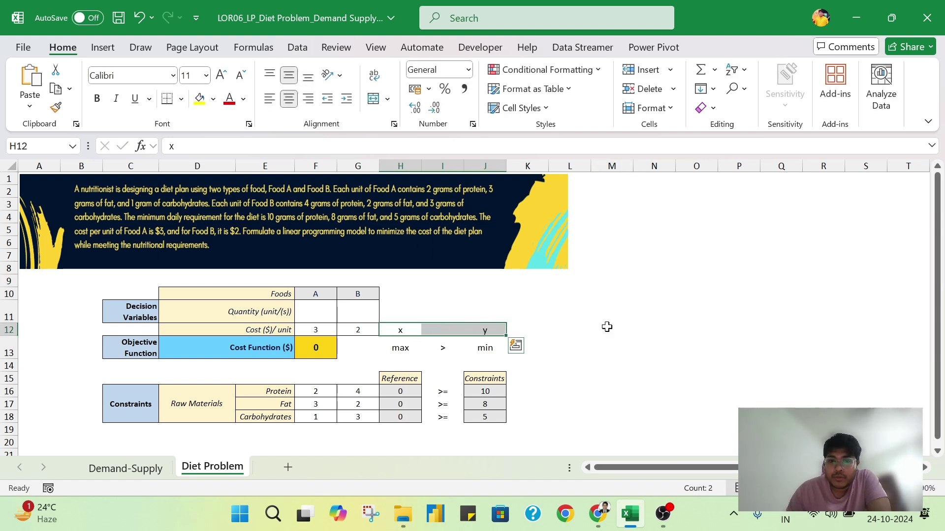
Compare the x in H12 with the y in J12 as the two sides of an inequality
click(608, 317)
click(415, 329)
click(502, 329)
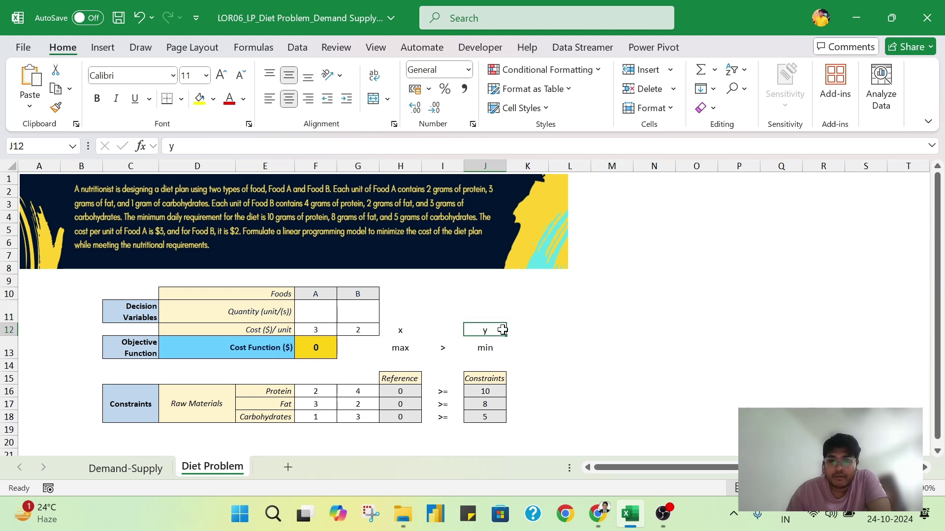
click(406, 330)
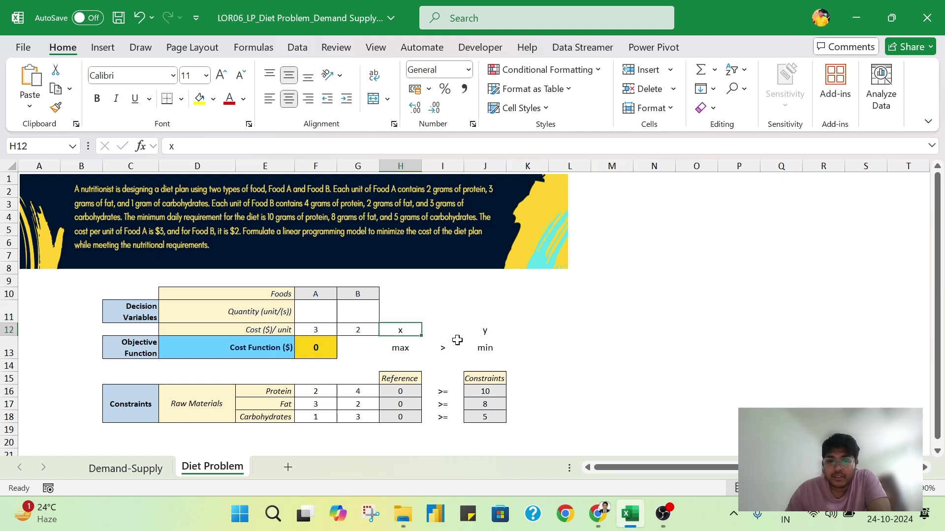
click(500, 328)
click(404, 329)
click(492, 329)
click(405, 330)
click(485, 330)
click(402, 333)
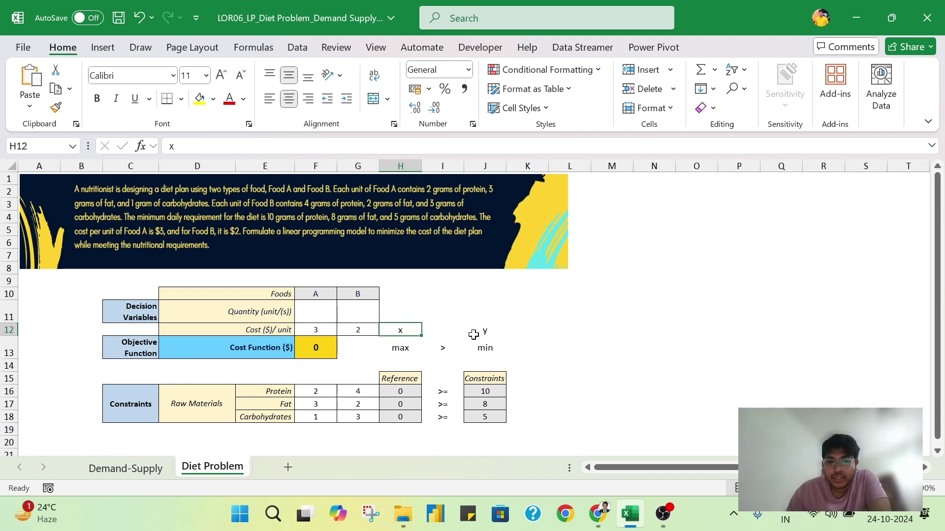
Clear the y from J12 and the x from H12
click(481, 334)
click(402, 330)
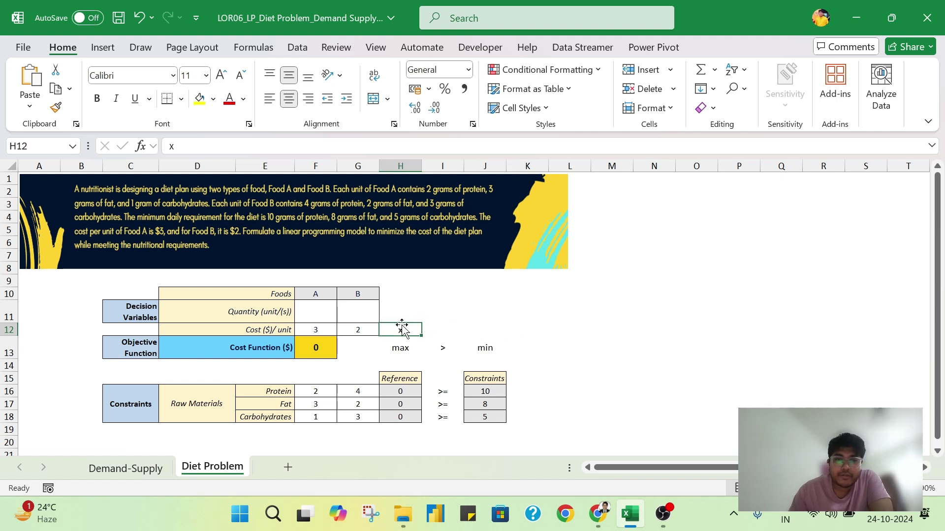
click(435, 347)
click(550, 351)
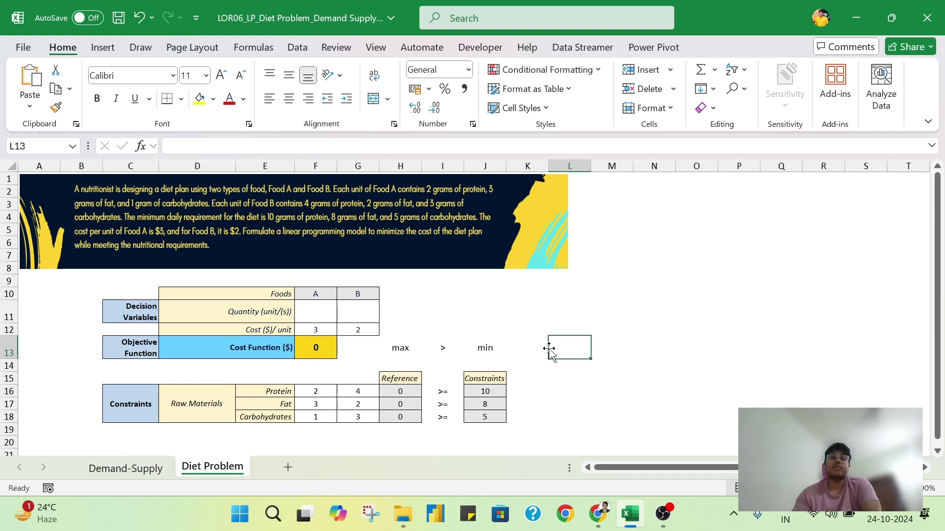
Fill in the second comparison in row 12 with "min" in H12, < in I12 and "max" in J12
click(445, 331)
text(<)
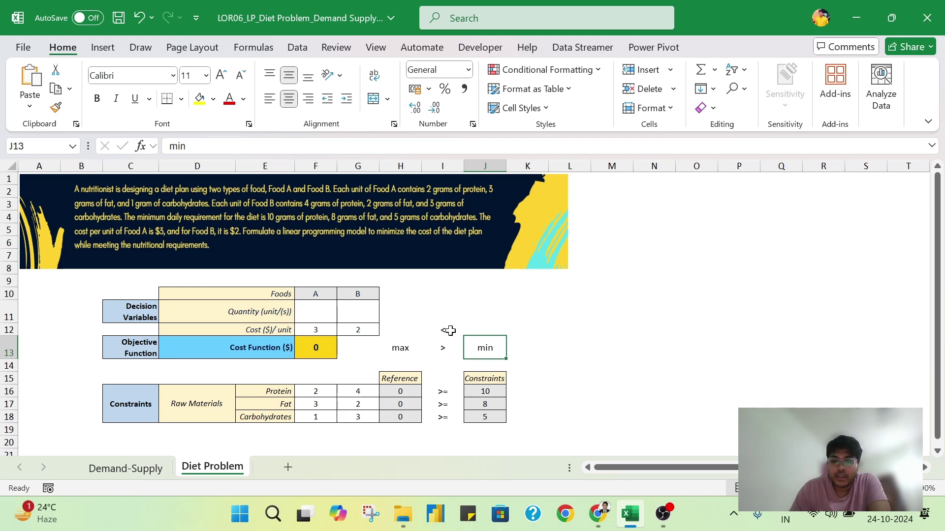
key(Up)
text(ma)
key(Return)
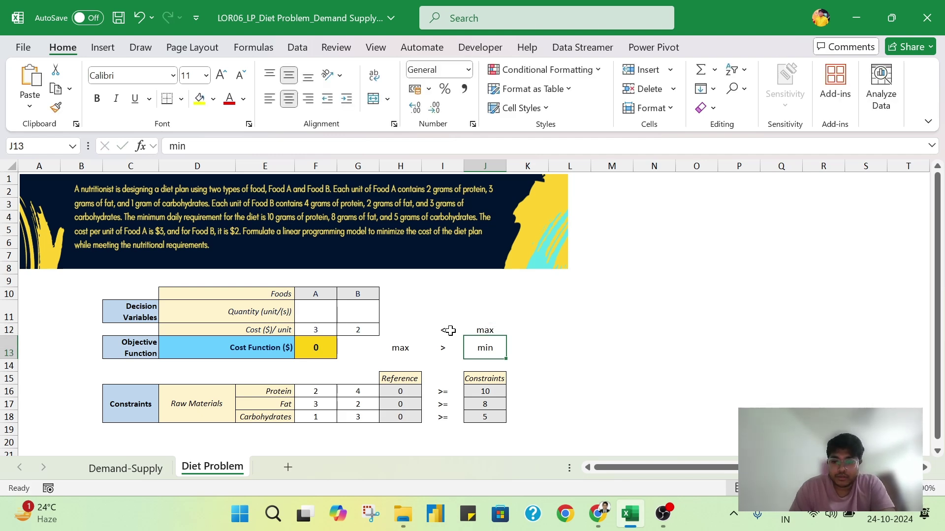
key(Left)
key(Left)
key(Up)
text(min)
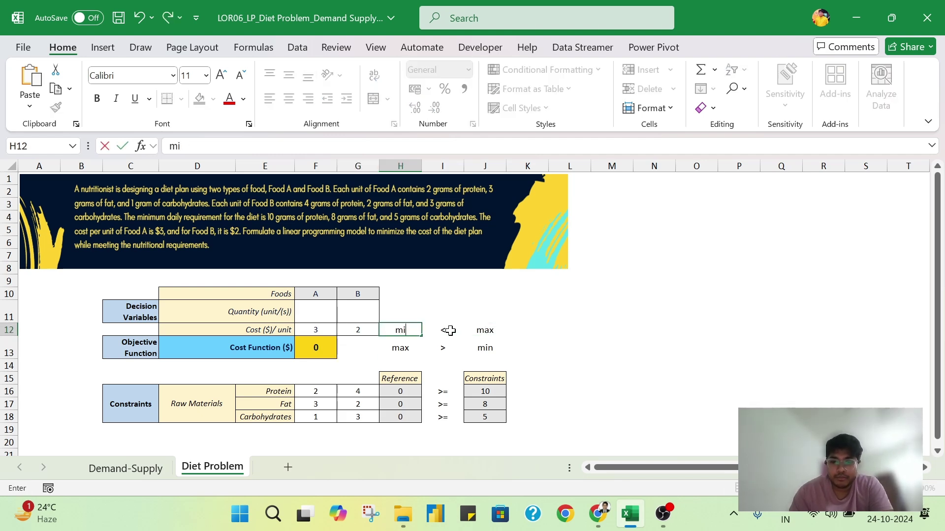
key(Return)
Clear both min/max comparison rows from H12:J13
drag(420, 330, 494, 352)
click(612, 345)
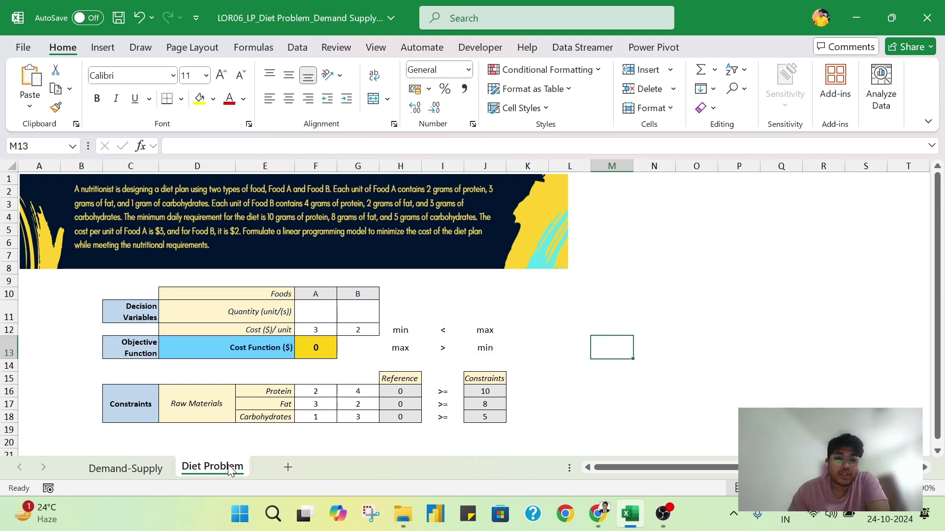
drag(409, 326, 492, 350)
click(521, 331)
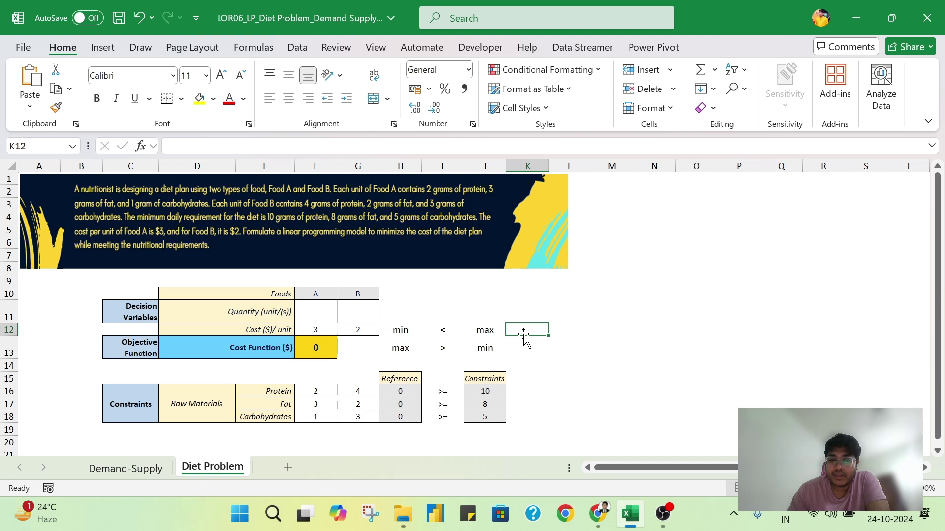
drag(433, 331, 478, 349)
click(612, 329)
key(Delete)
click(665, 345)
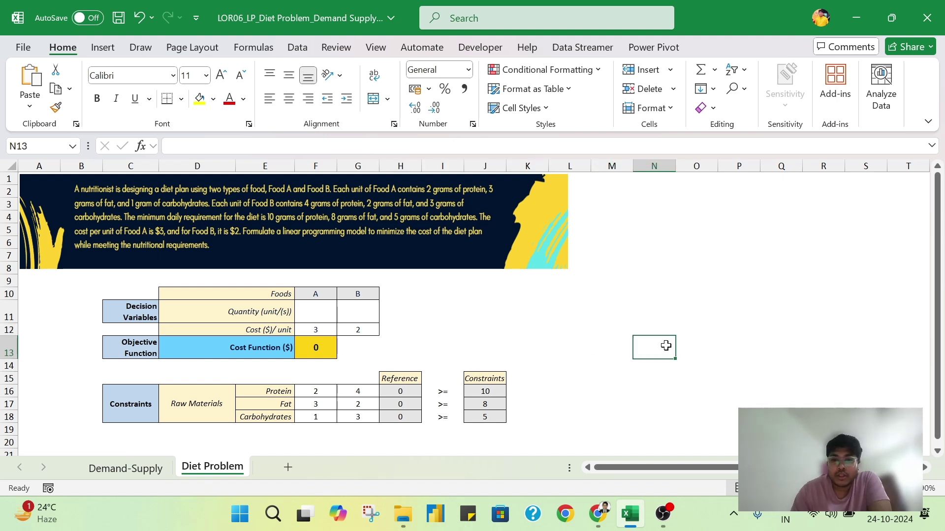
Examine the Reference formulas for protein in H16, carbohydrates in H18 and fat in H17
click(408, 389)
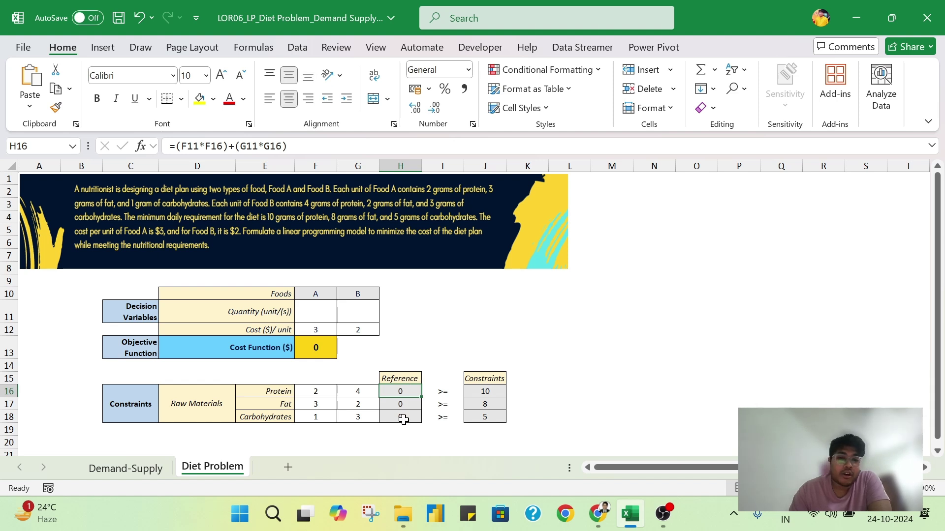
double_click(405, 391)
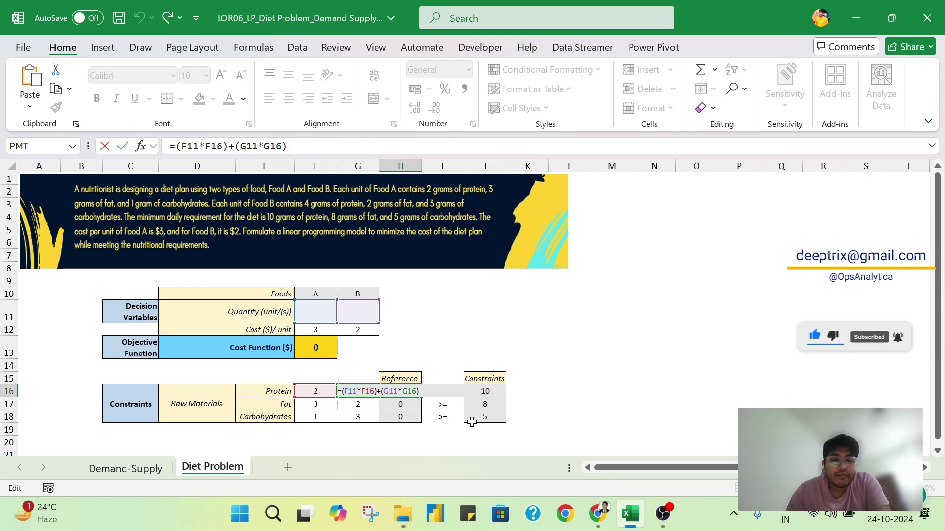
key(Escape)
click(400, 417)
double_click(401, 418)
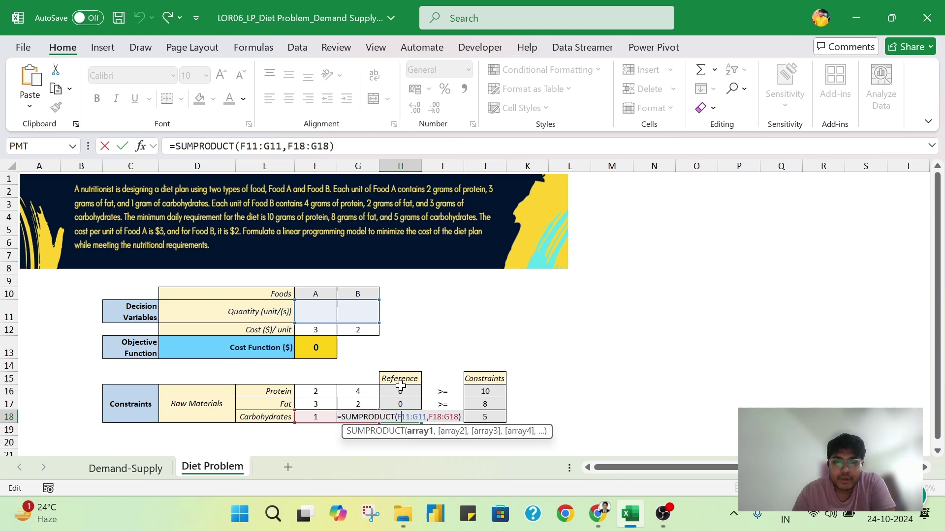
key(Return)
double_click(402, 405)
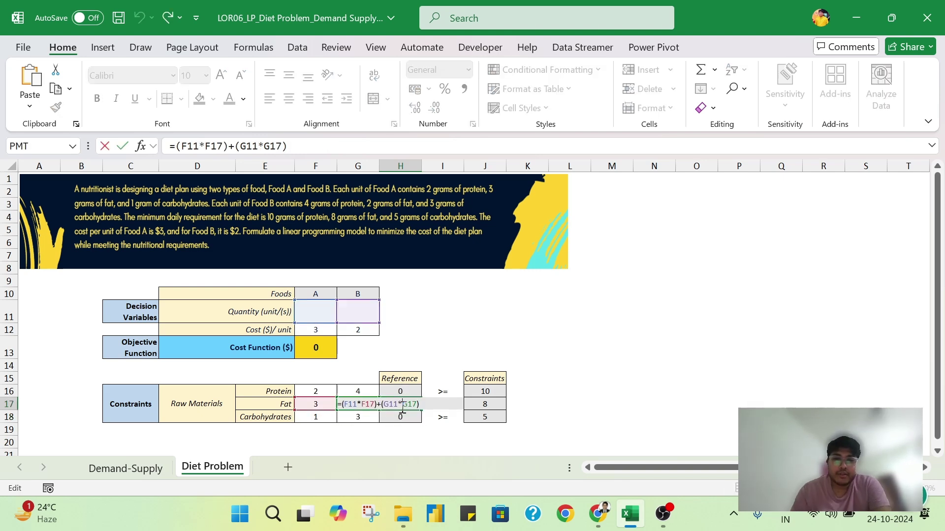
key(Escape)
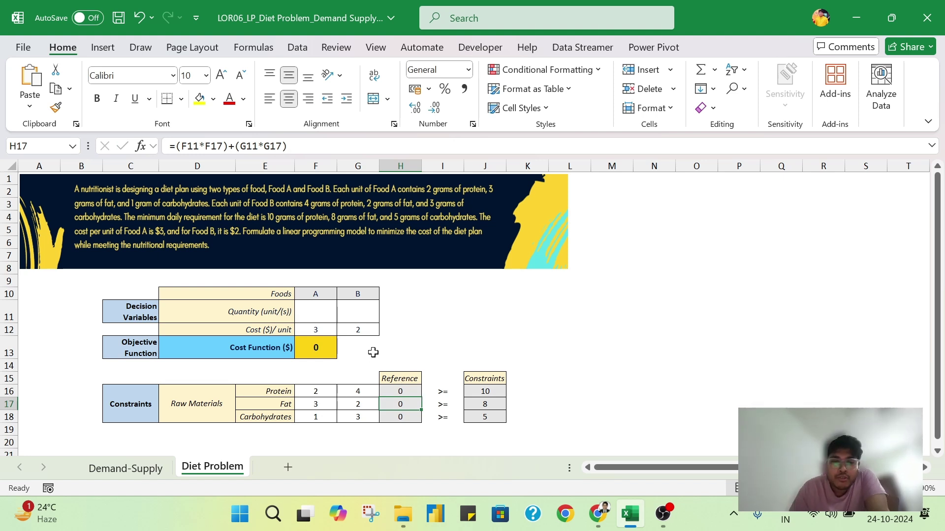
Open the Solver parameters for the diet model and move the dialog clear of the data tables
click(316, 348)
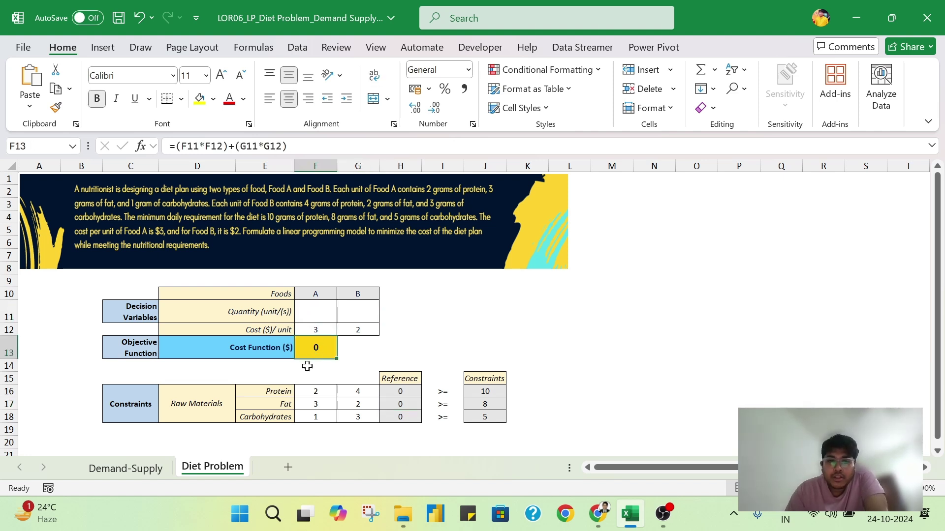
drag(403, 392, 404, 418)
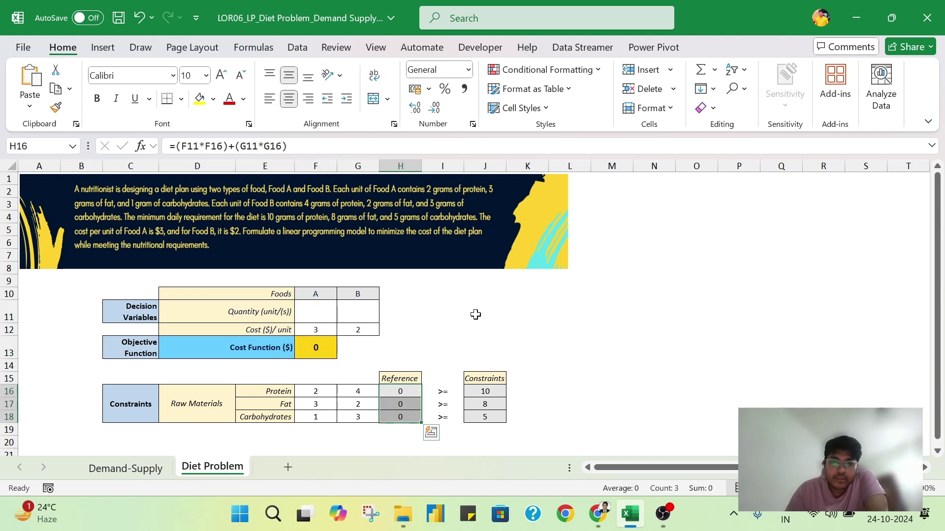
click(475, 315)
click(297, 47)
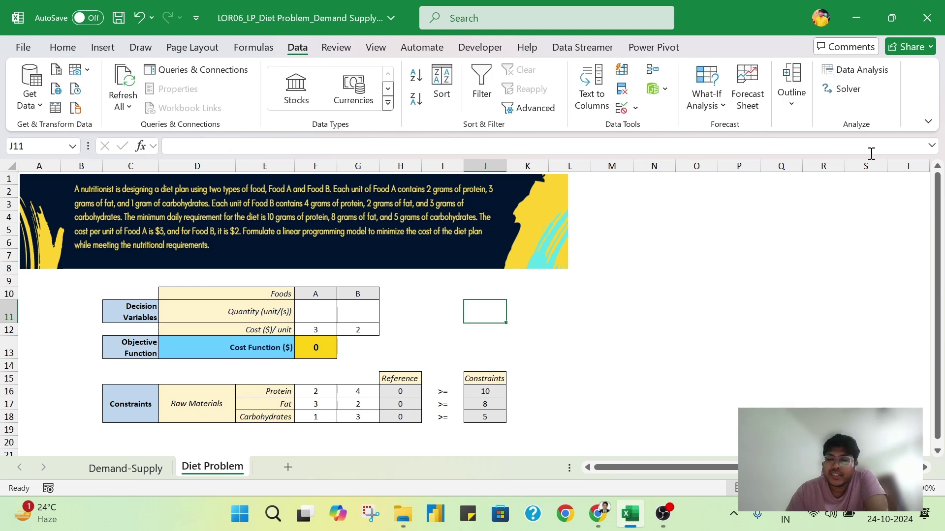
click(865, 93)
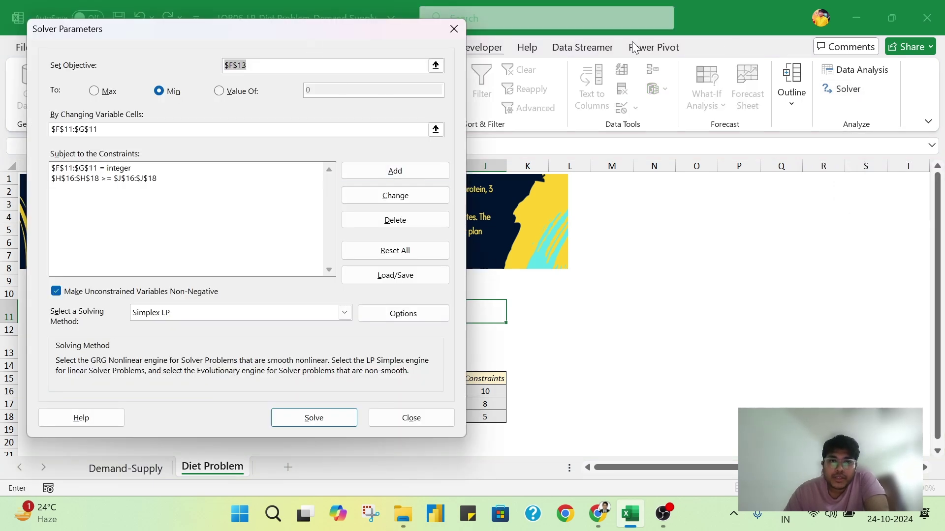
drag(379, 25, 810, 29)
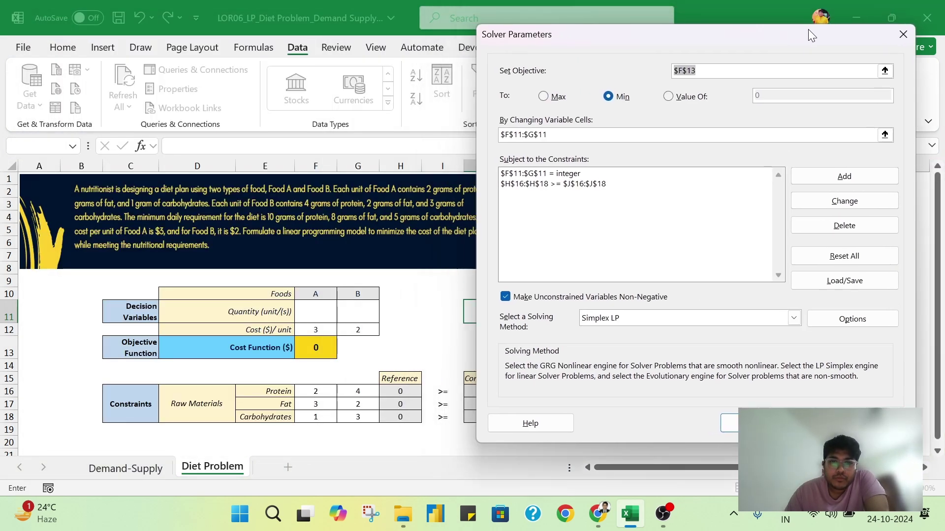
Set the Solver objective to the cost function cell F13 and choose Min
click(884, 72)
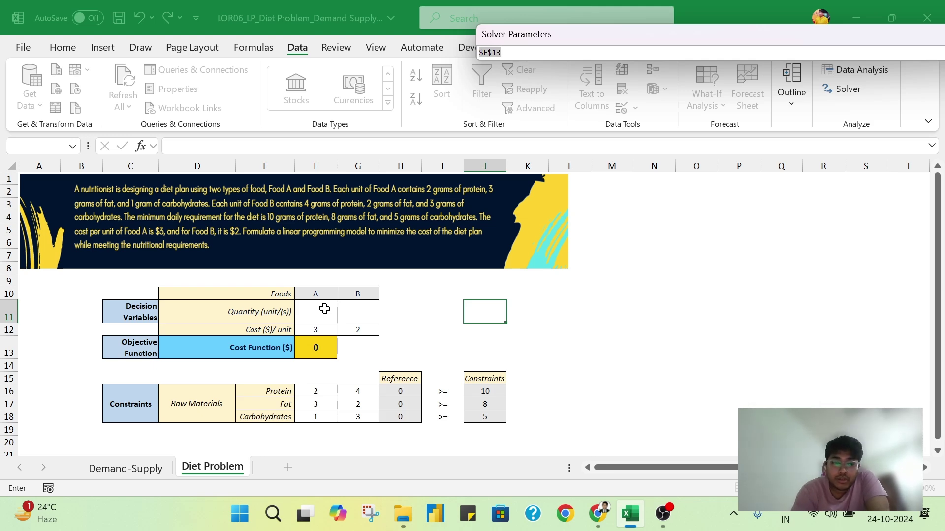
key(Return)
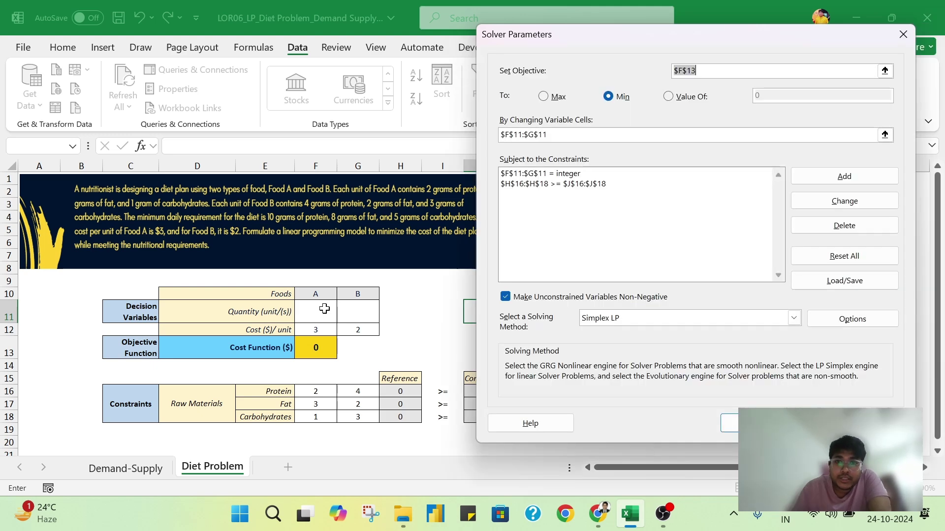
click(884, 70)
click(322, 353)
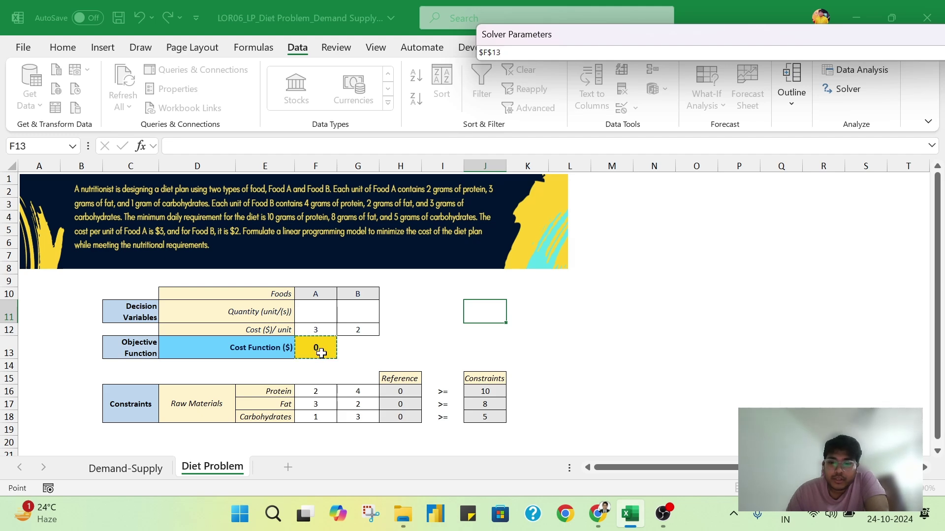
key(Return)
click(610, 96)
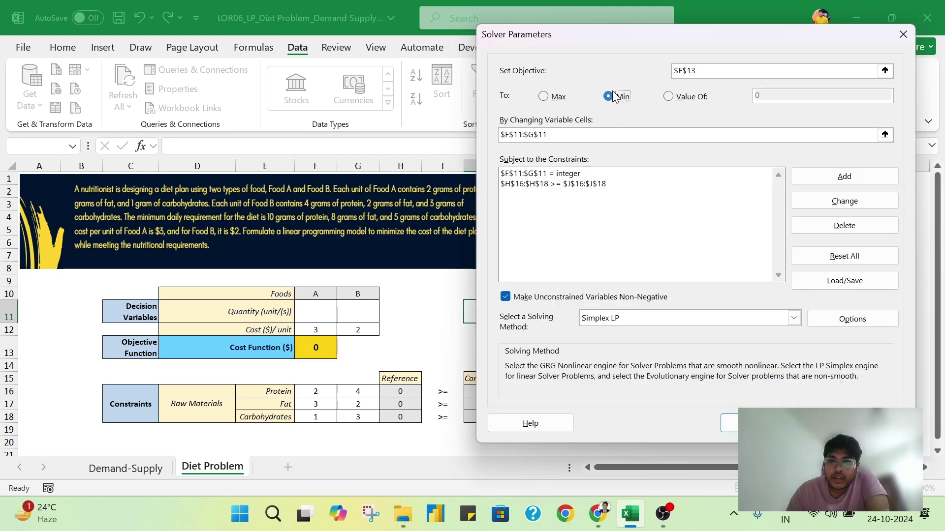
Set the changing variable cells to the food quantities F11:G11 and delete the integer constraint on them
double_click(549, 135)
click(322, 319)
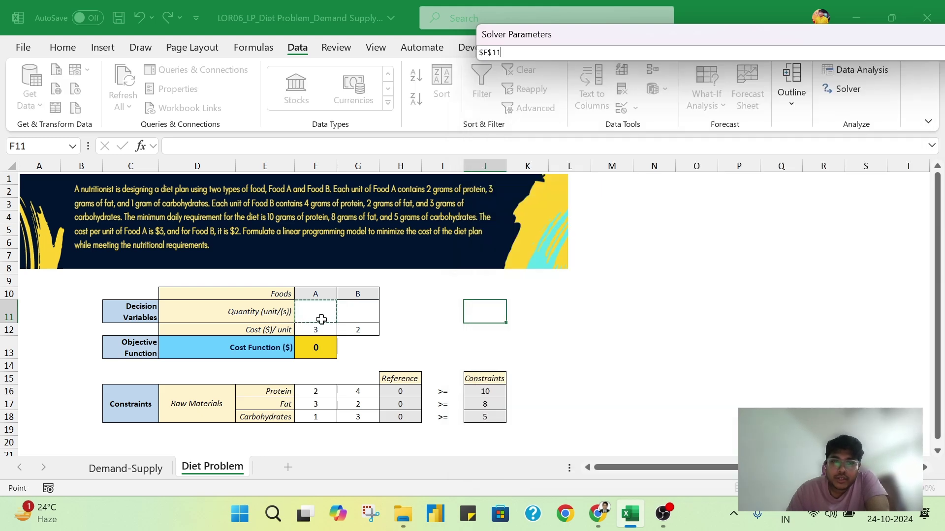
drag(321, 319, 354, 326)
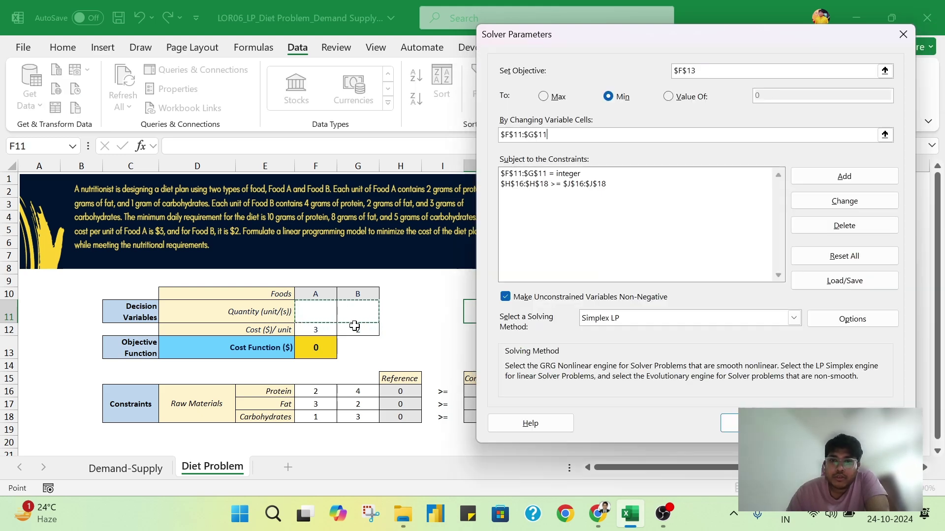
click(599, 176)
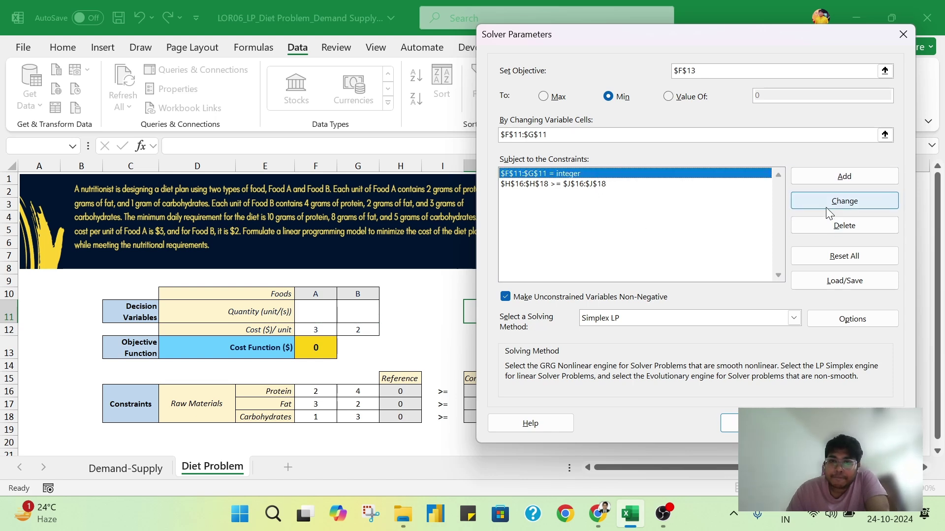
click(844, 225)
Check the nutrient constraint's cells and relation, and confirm it as H16:H18 >= J16:J18
click(568, 177)
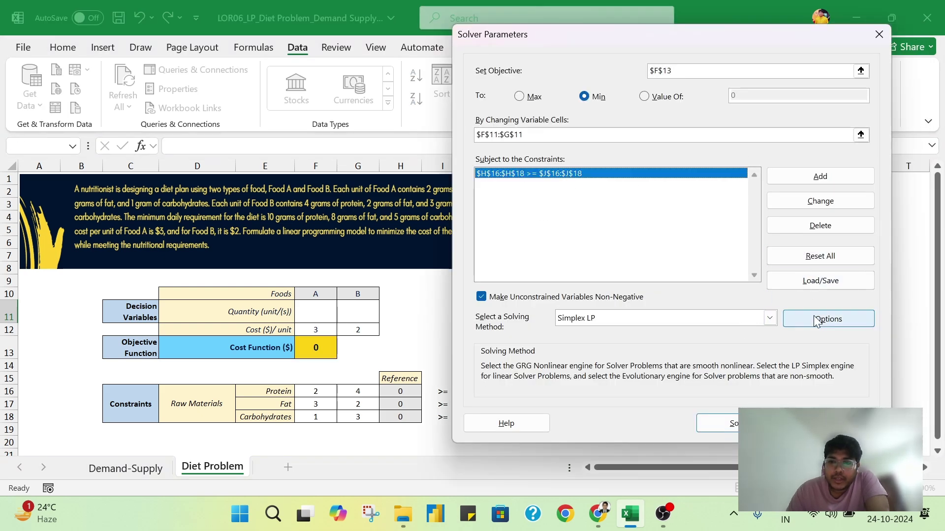
click(815, 202)
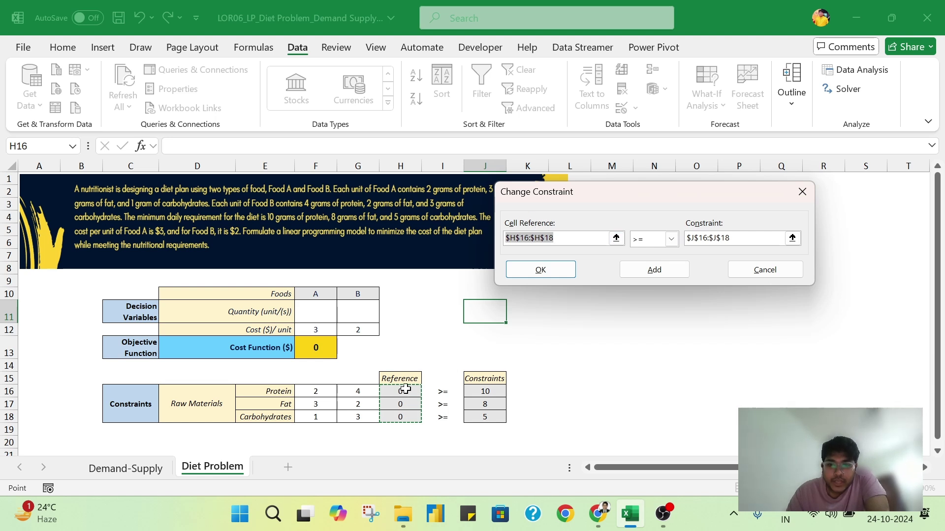
click(671, 239)
click(671, 239)
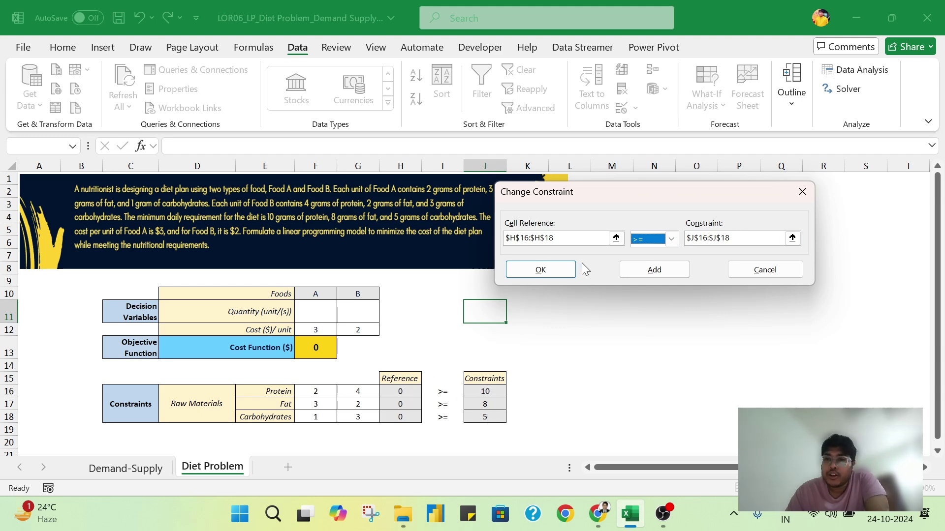
click(540, 269)
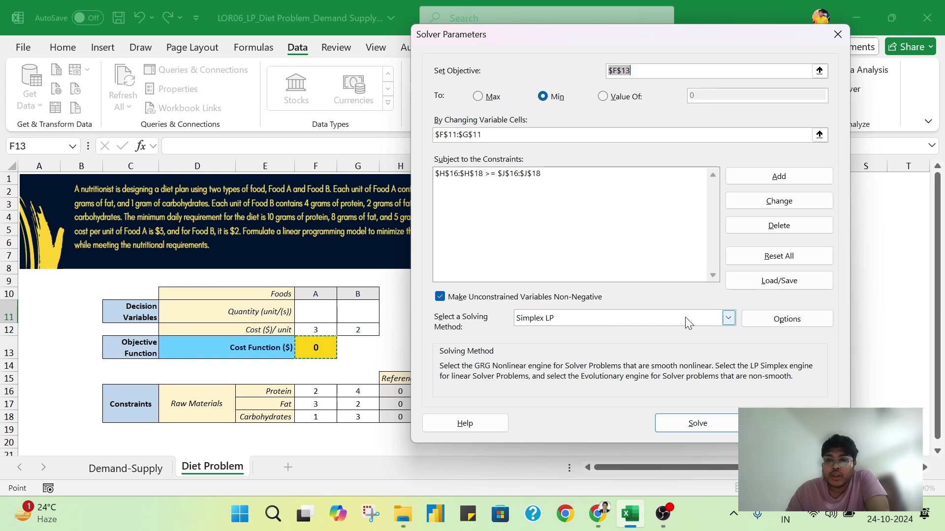
Solve the diet model with the Simplex LP method and keep the Solver solution
click(728, 318)
click(550, 342)
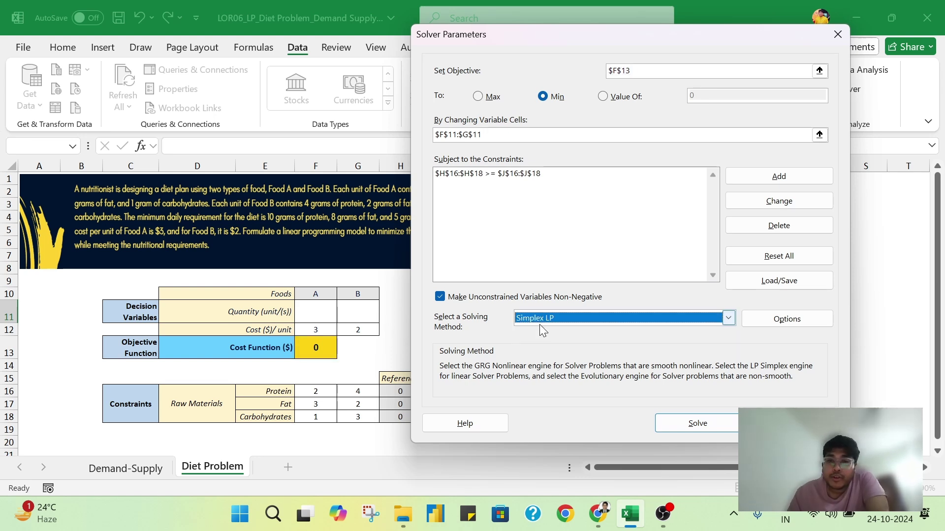
click(701, 422)
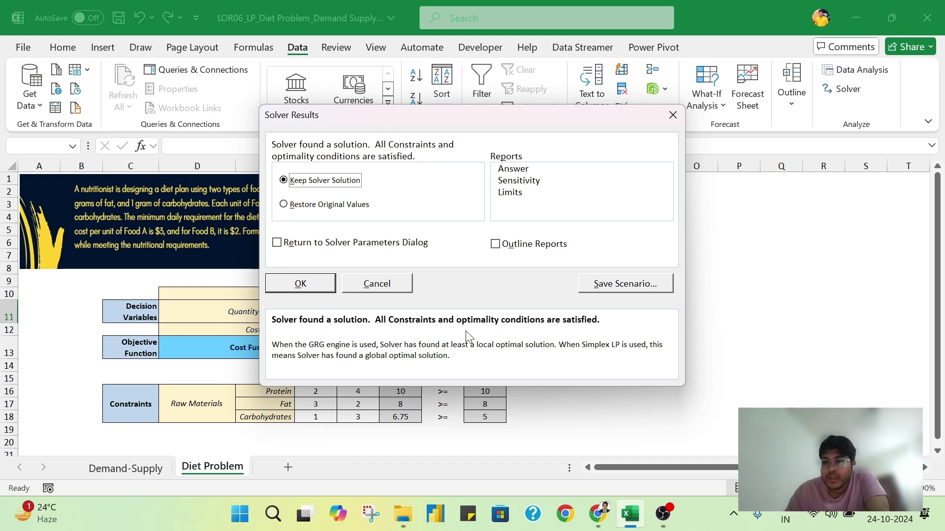
click(321, 285)
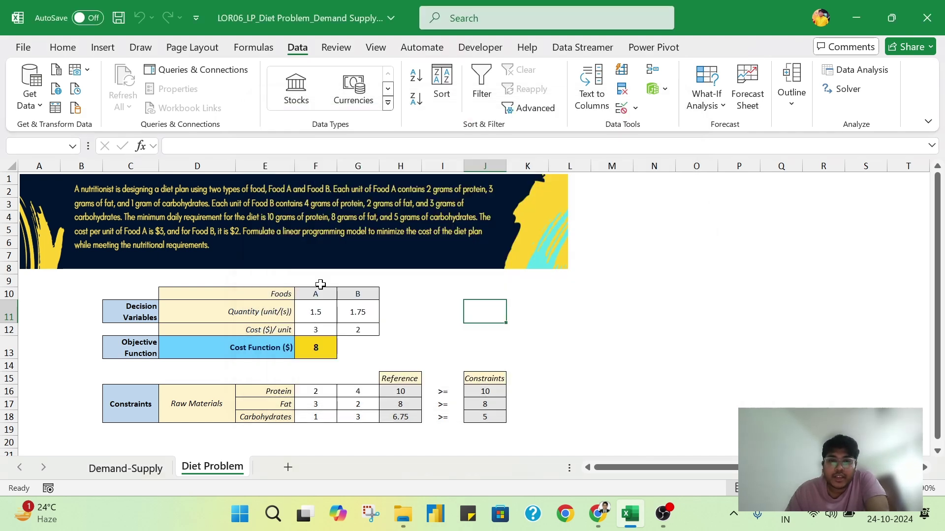
Examine the solved food quantities in F11:G11, the minimized cost in F13 and the Reference values in H16:H18
drag(305, 312, 364, 312)
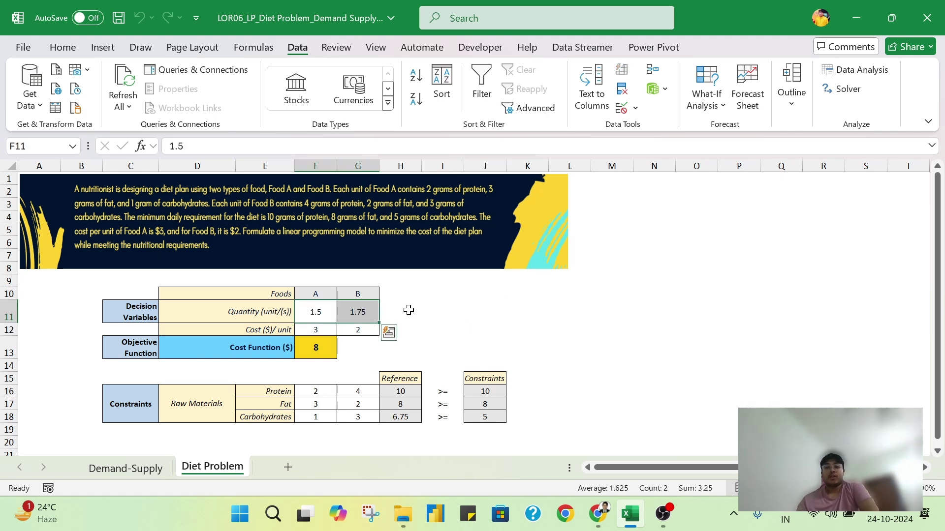
click(323, 349)
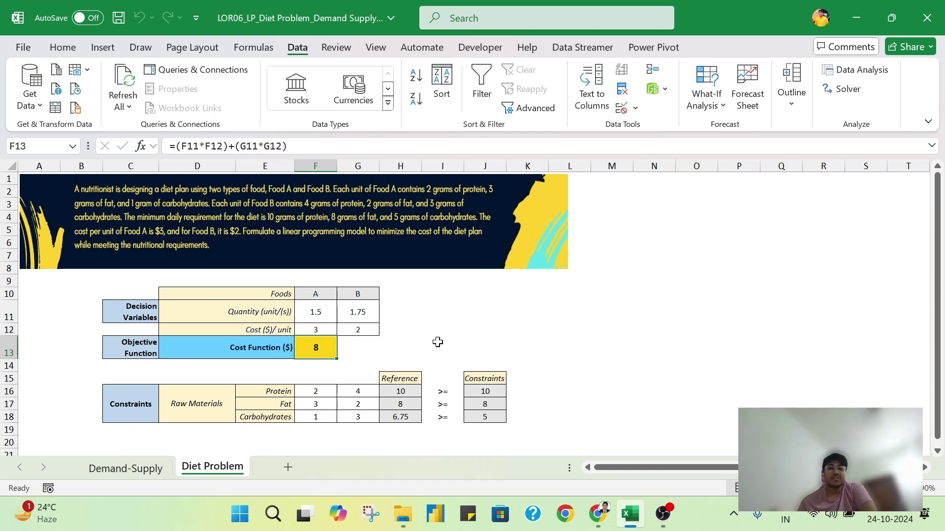
click(324, 315)
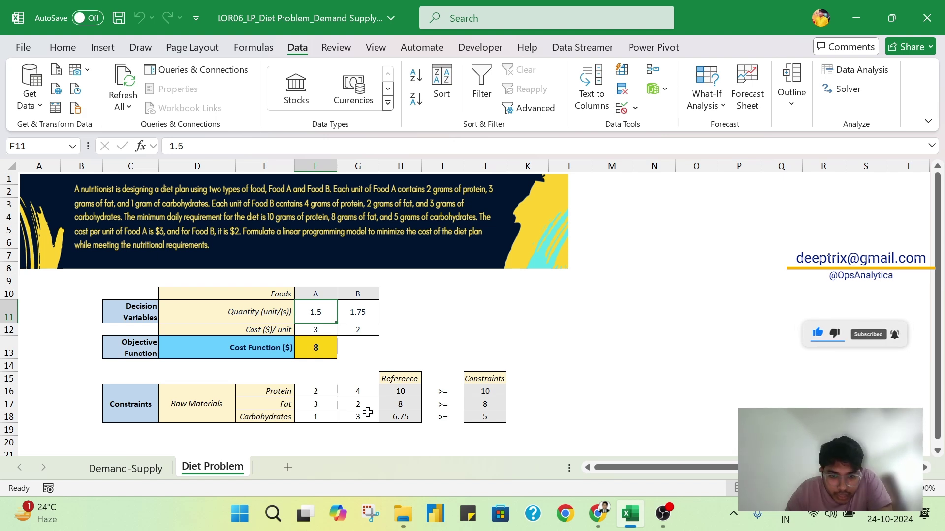
drag(401, 393, 406, 416)
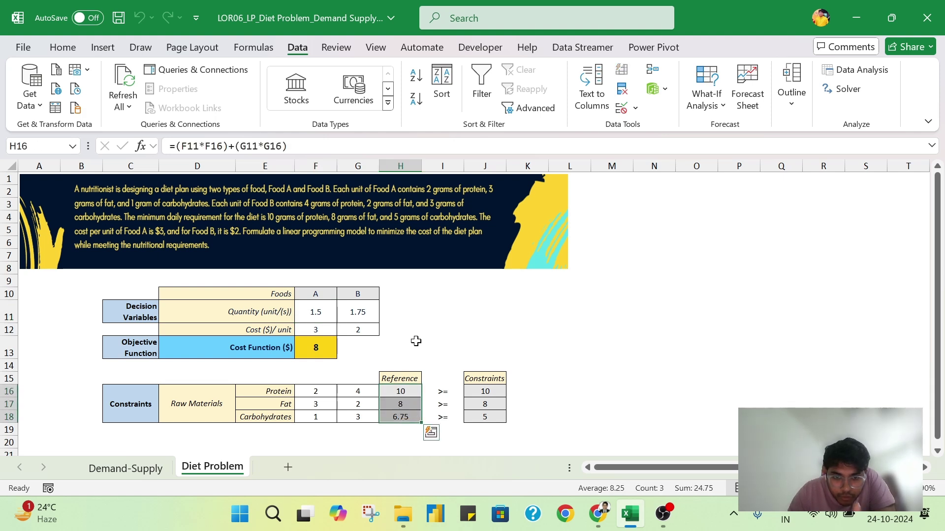
click(399, 339)
drag(327, 313, 354, 311)
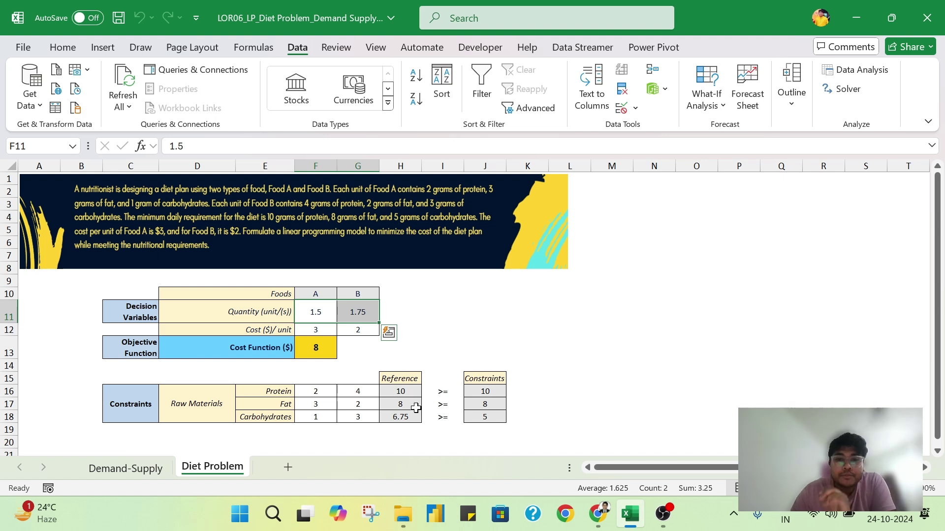
Compare the protein, fat and carbohydrate Reference values in H16:H18 with their minimum requirements in J16:J18
click(408, 392)
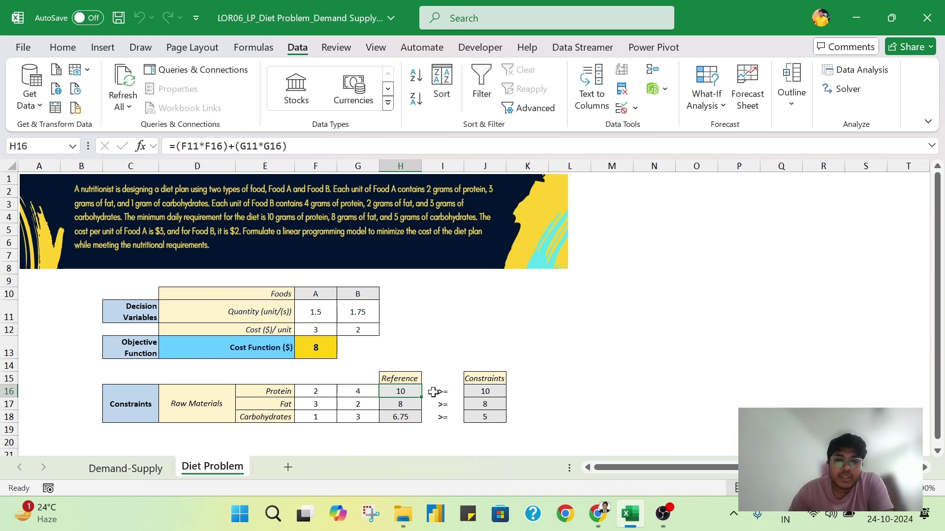
click(411, 403)
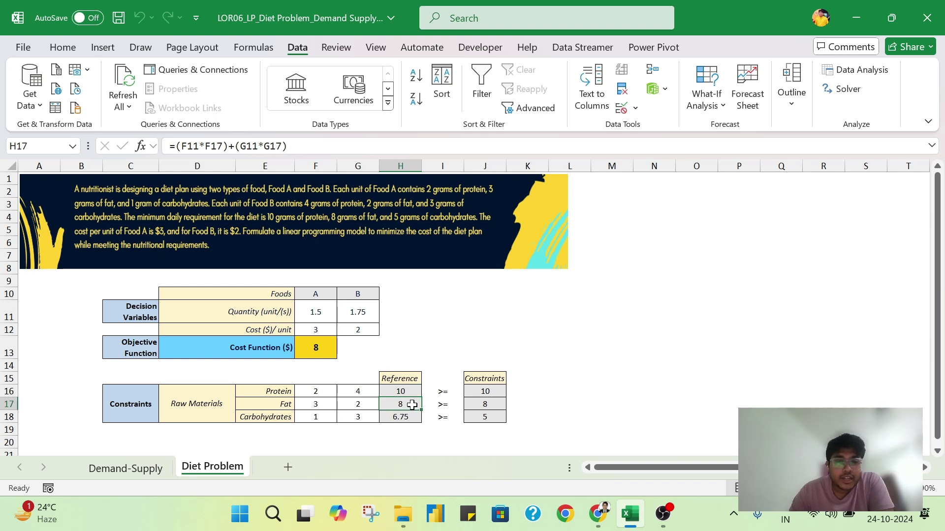
click(406, 417)
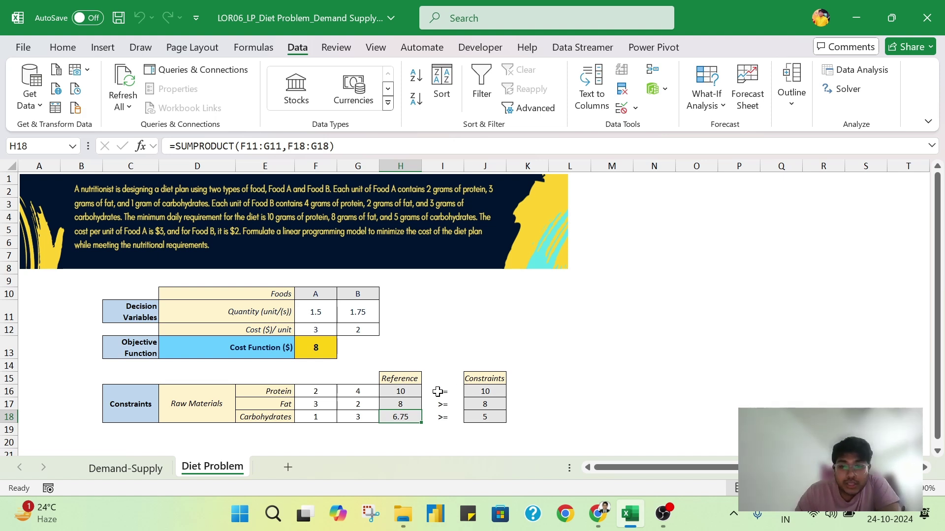
drag(442, 391, 442, 417)
drag(478, 391, 480, 418)
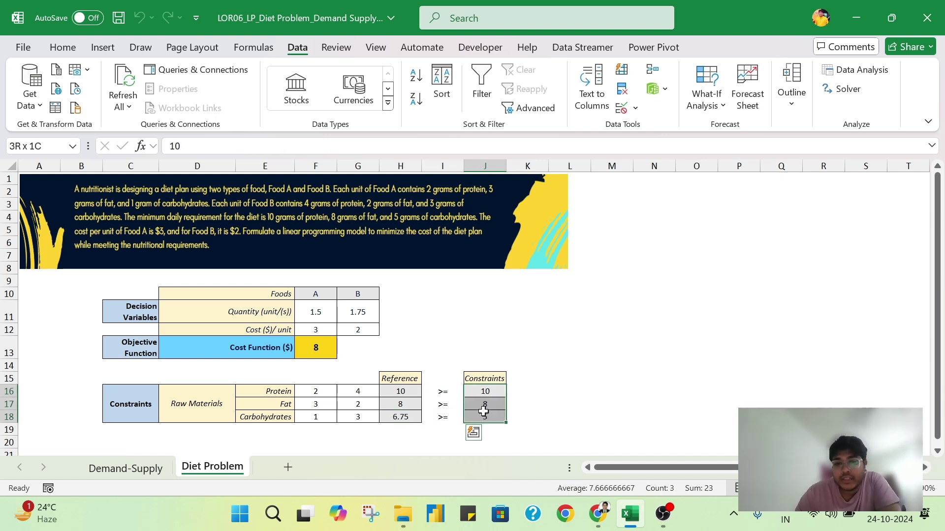
drag(417, 391, 414, 417)
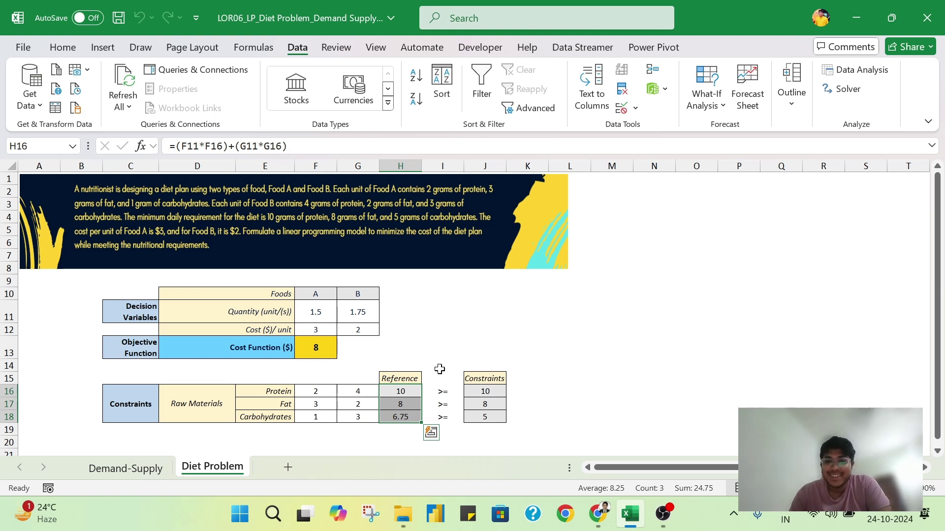
click(390, 327)
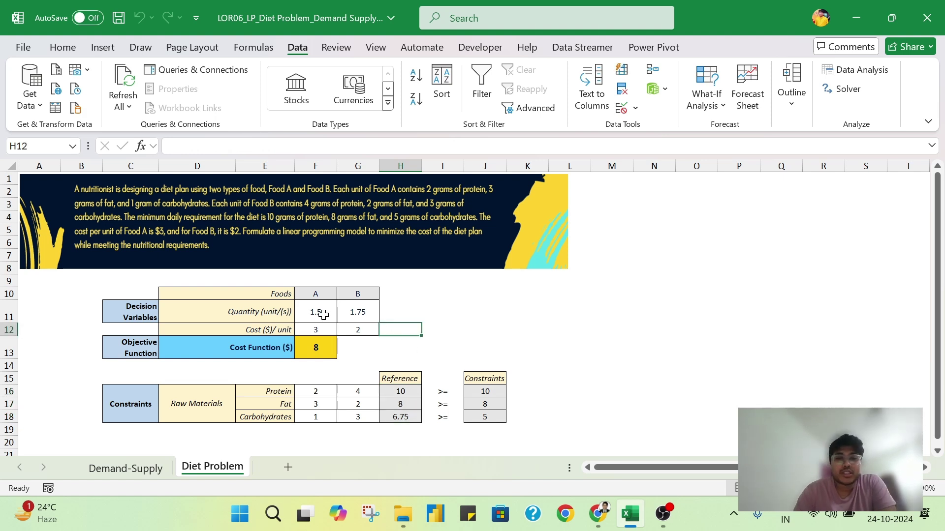
Add a Solver constraint requiring the food quantities in F11:G11 to be integers
drag(321, 312, 342, 314)
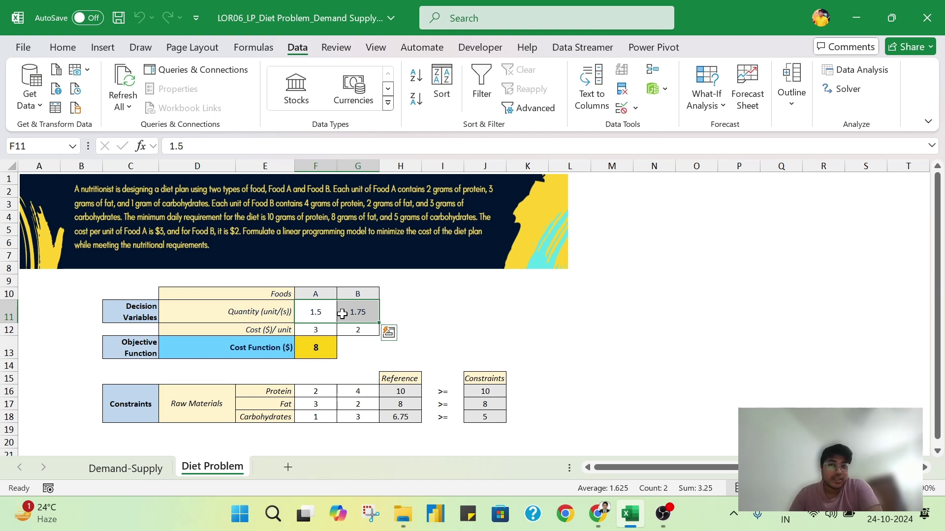
click(436, 304)
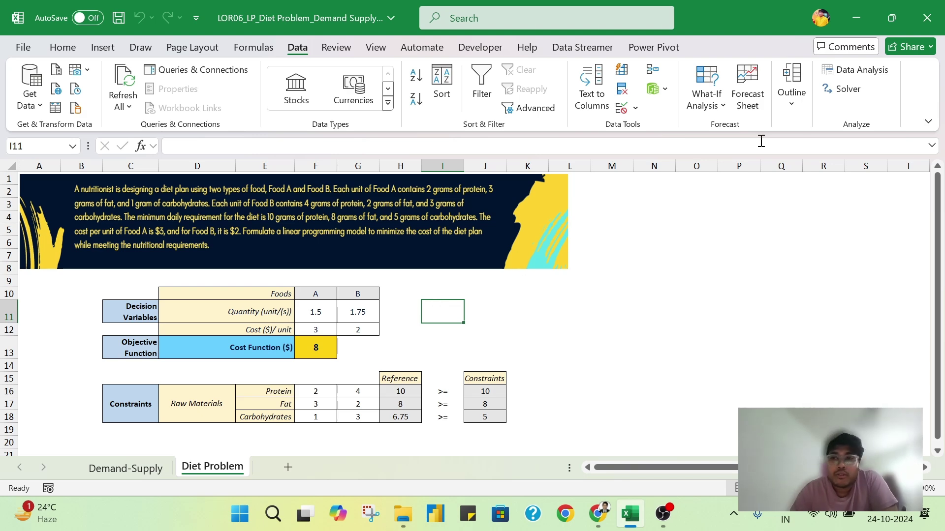
click(843, 90)
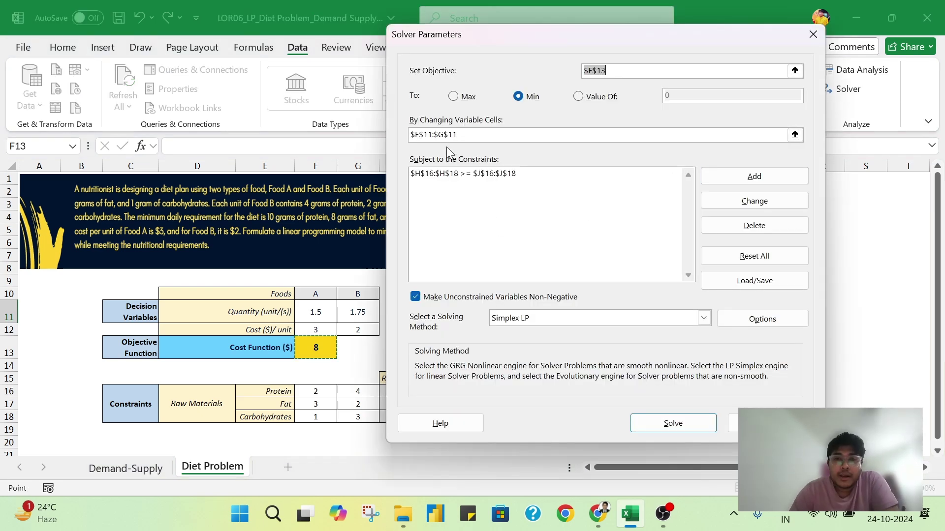
click(775, 178)
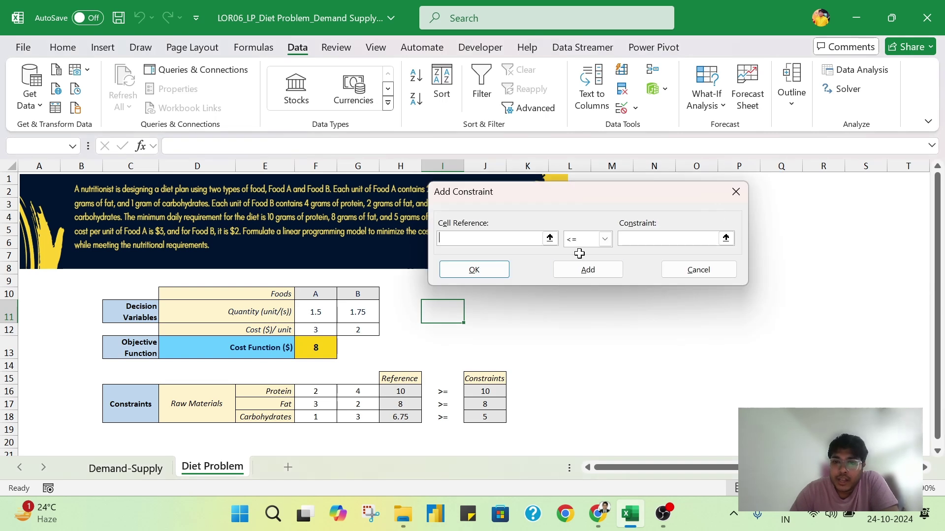
drag(327, 312, 367, 311)
click(599, 241)
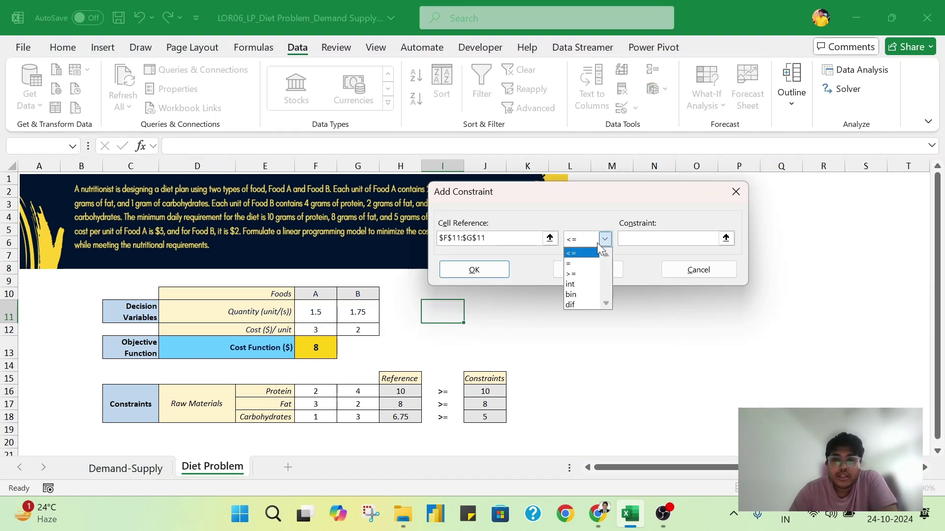
click(571, 284)
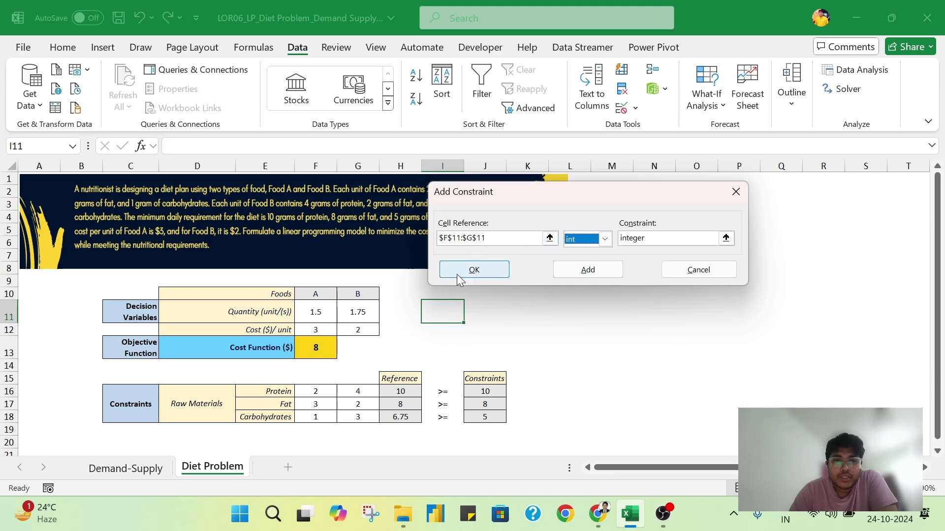
click(473, 270)
Solve the diet model with the integer constraint included and keep the Solver solution
click(631, 424)
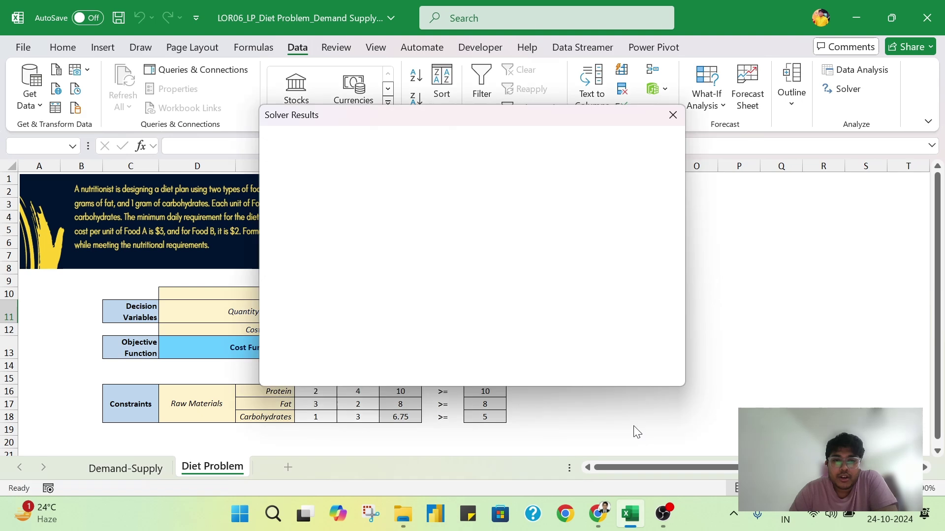
click(314, 278)
click(445, 340)
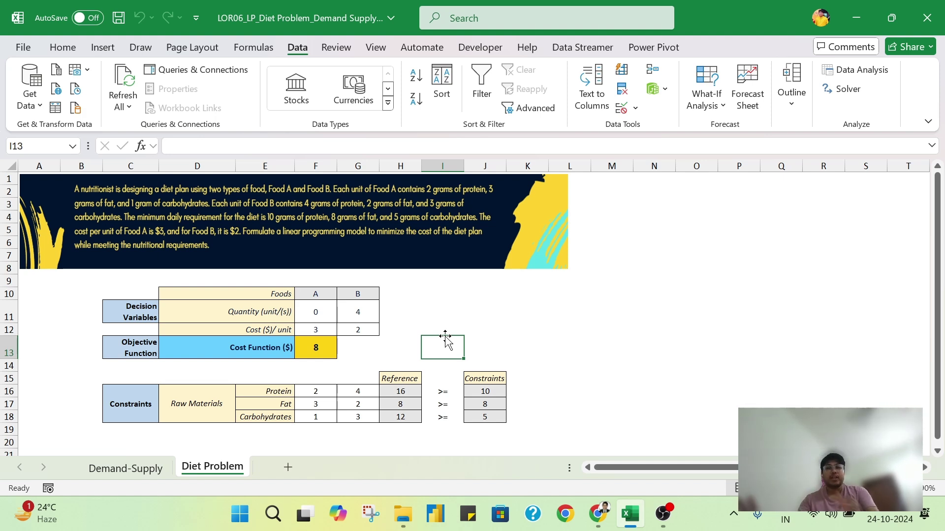
Examine the integer food quantities in F11:G11, compare the Reference values in H16:H18 with J16:J18, and check the cost in F13
click(313, 313)
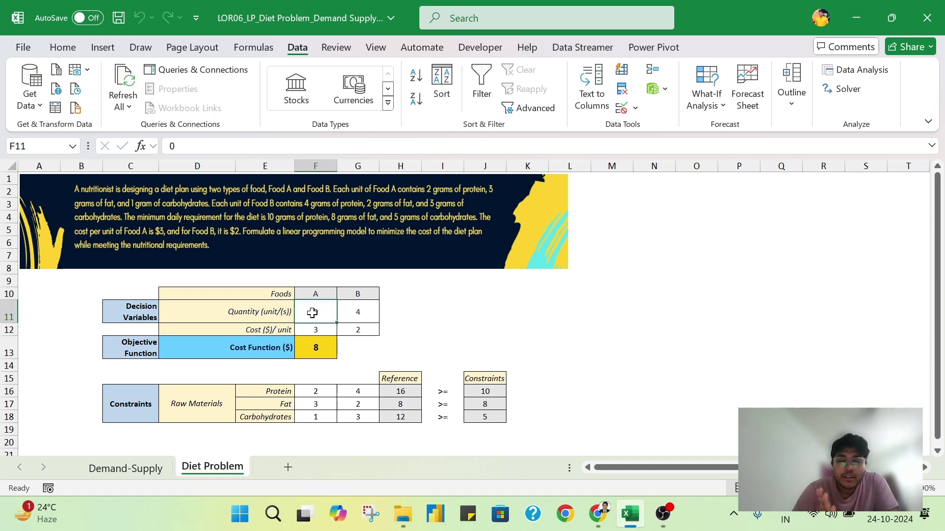
click(357, 309)
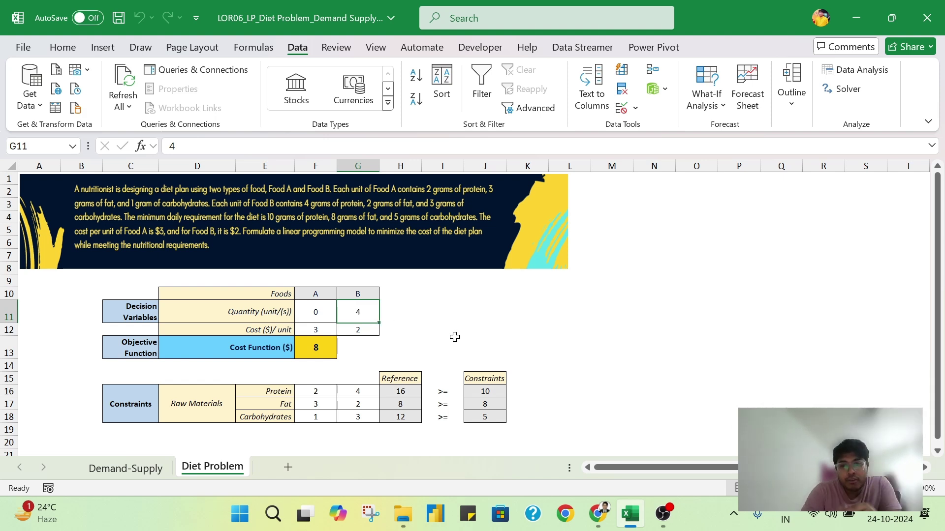
click(404, 393)
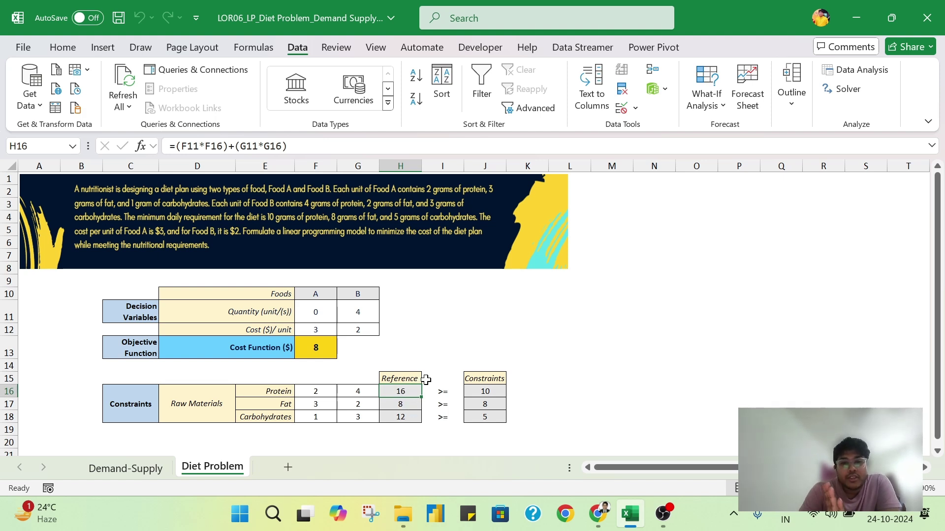
click(404, 404)
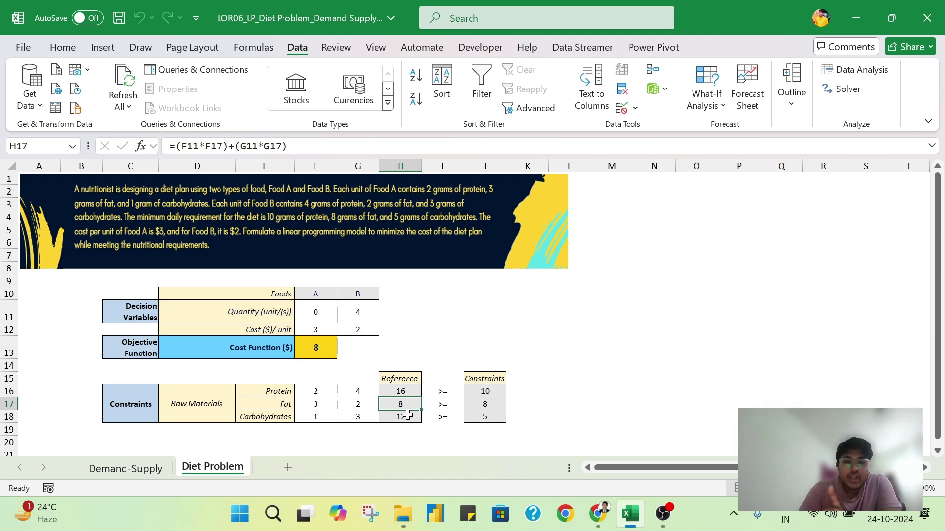
click(406, 416)
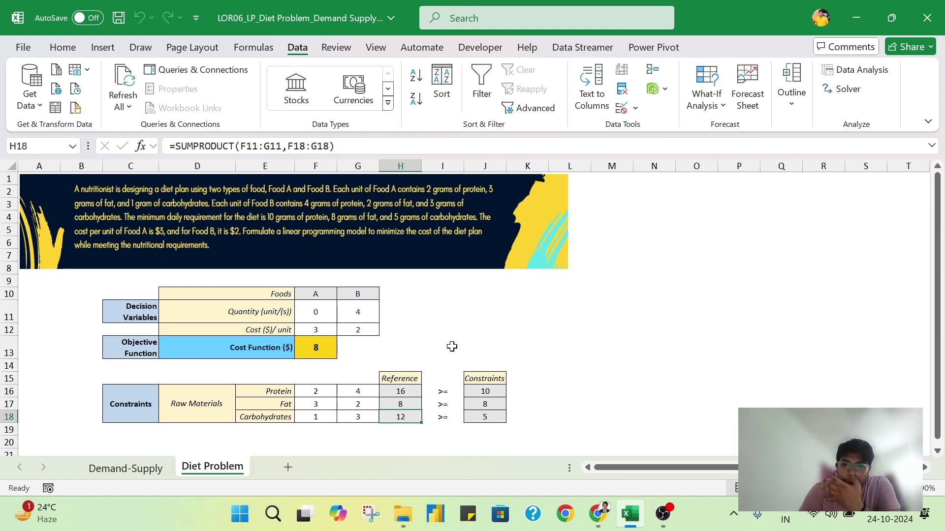
drag(485, 391, 484, 416)
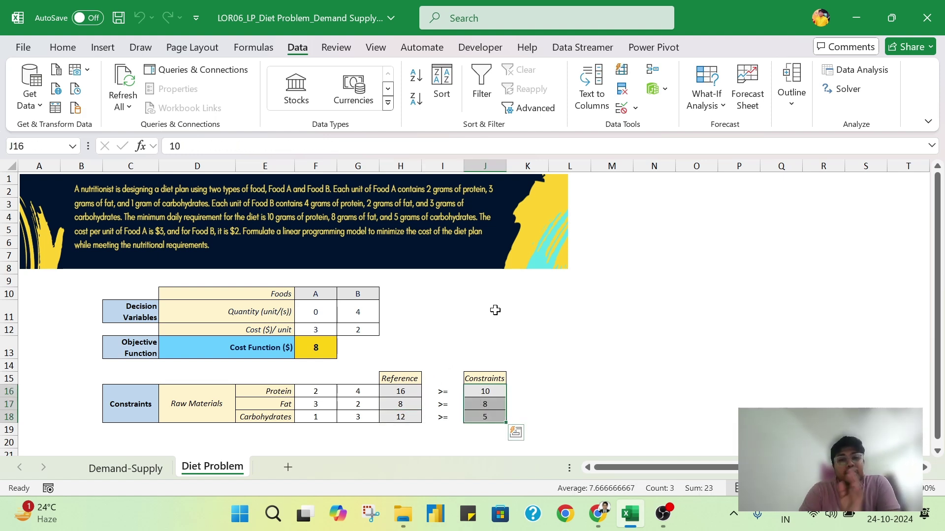
click(327, 356)
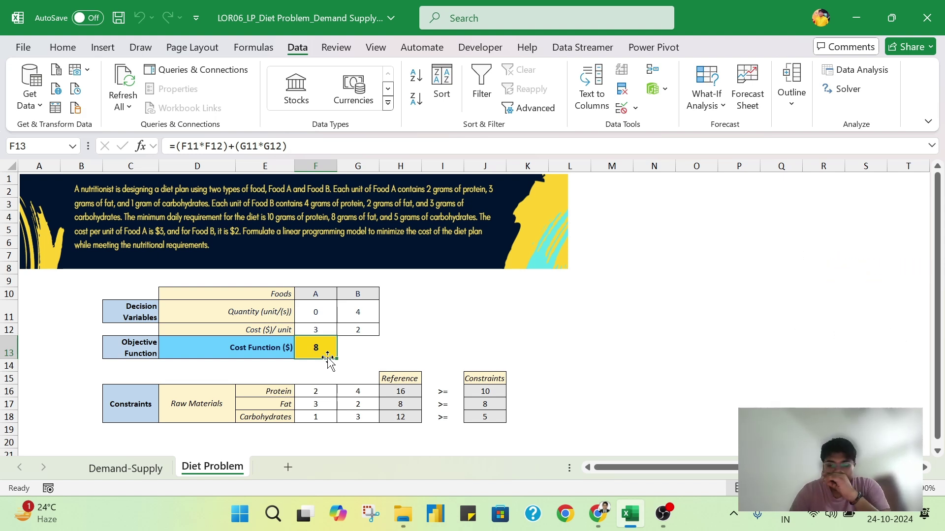
click(558, 340)
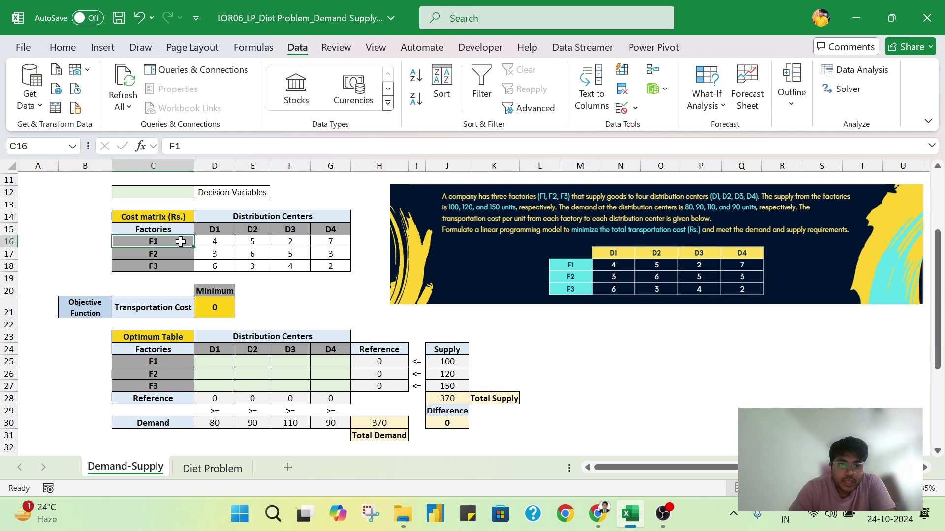
Review factories F1 to F3 in C16:C18 and distribution centers D1 to D4 in D15:G15 of the Demand-Supply sheet's cost matrix
drag(179, 241, 192, 269)
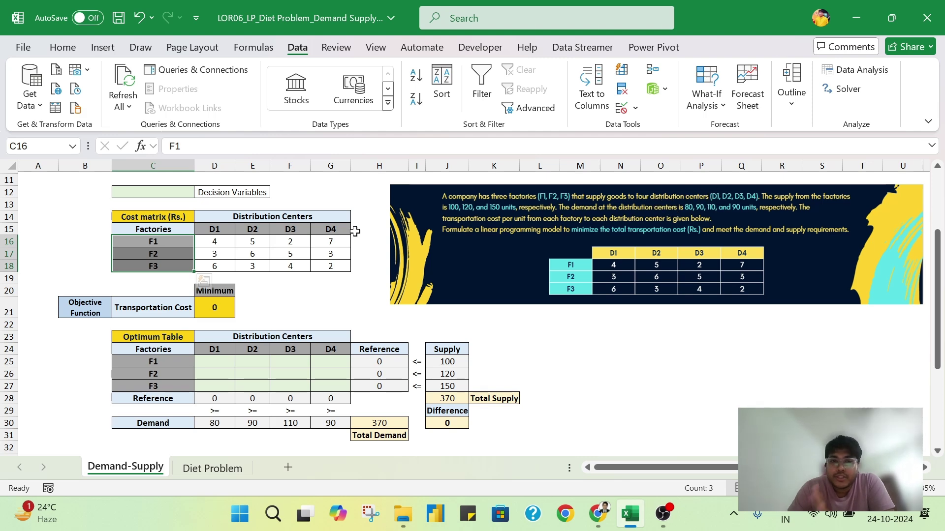
drag(213, 229, 327, 234)
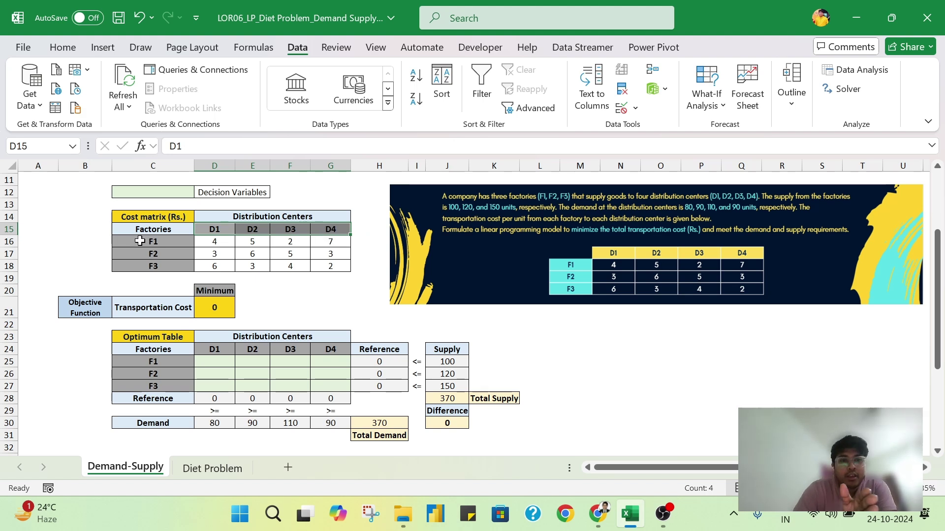
drag(141, 241, 150, 266)
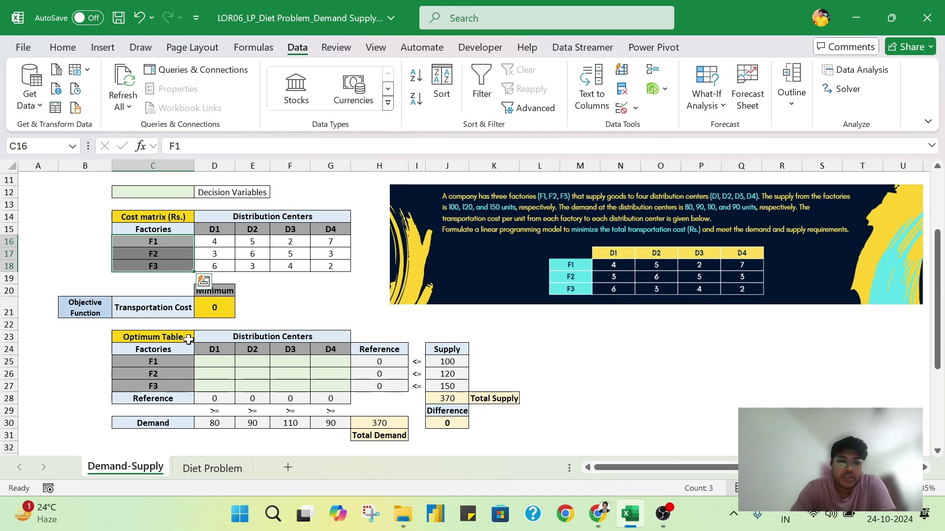
Check the supply limits in J25:J27 for the factories listed in C25:C27 of the Optimum Table
drag(170, 360, 170, 385)
key(Return)
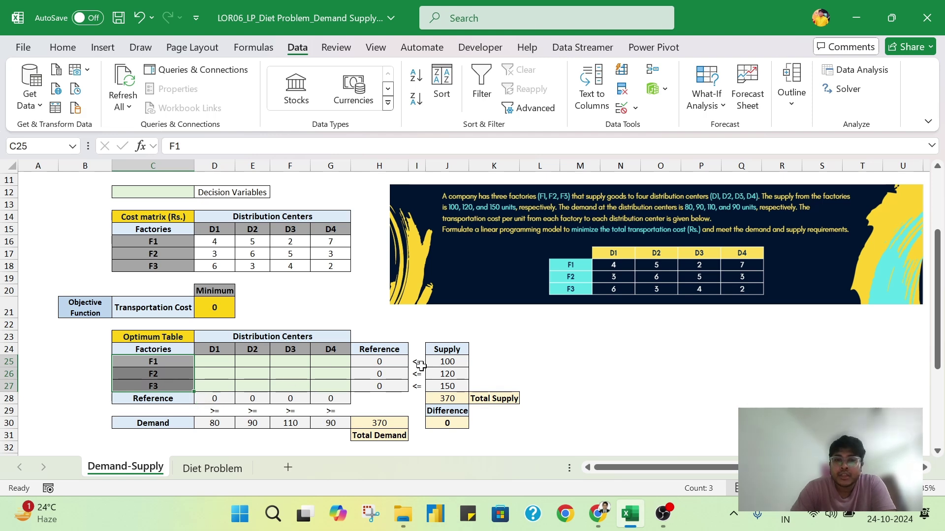
click(449, 362)
click(453, 375)
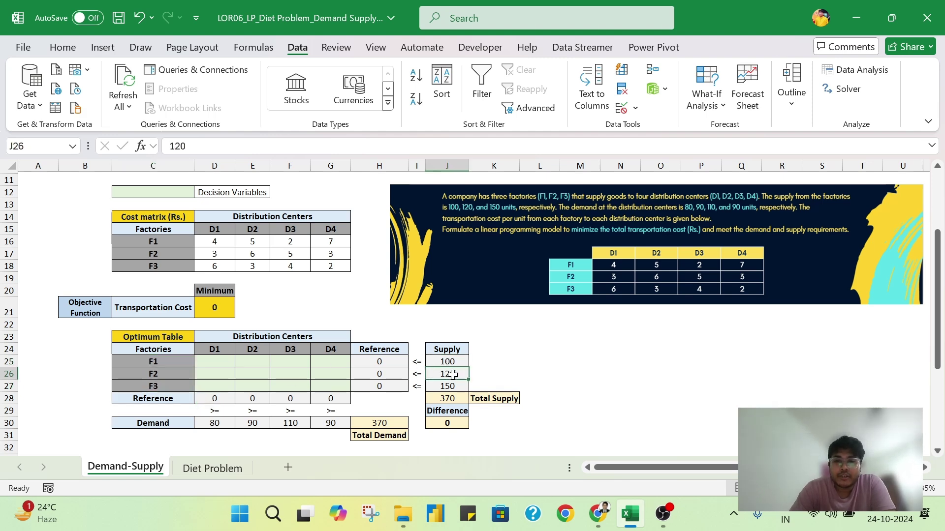
click(449, 385)
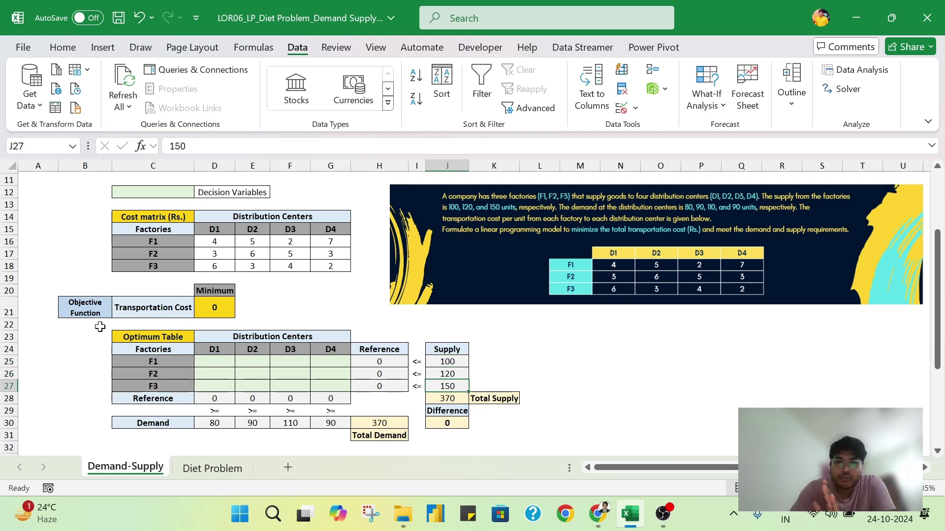
Examine the whole Optimum Table layout, including its supply and demand sections, across B23:K31
drag(100, 326, 484, 446)
click(482, 422)
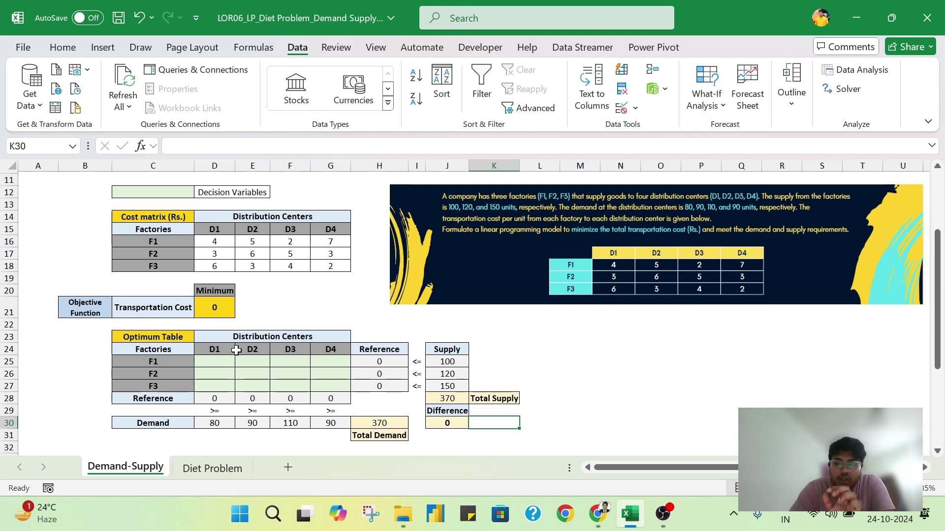
drag(115, 332, 497, 437)
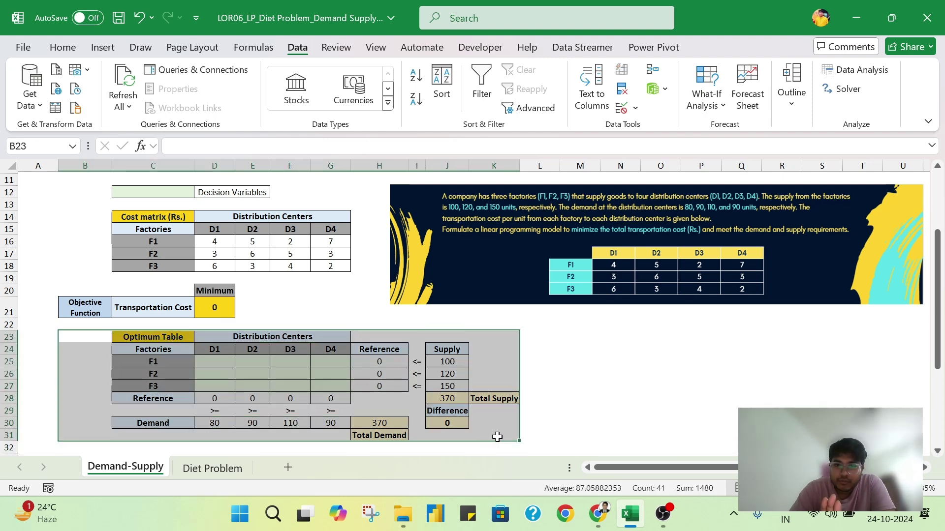
Match each factory in C25:C27 to its supply in J25:J27 and compare these with the problem statement
click(447, 385)
click(155, 362)
drag(155, 362, 157, 385)
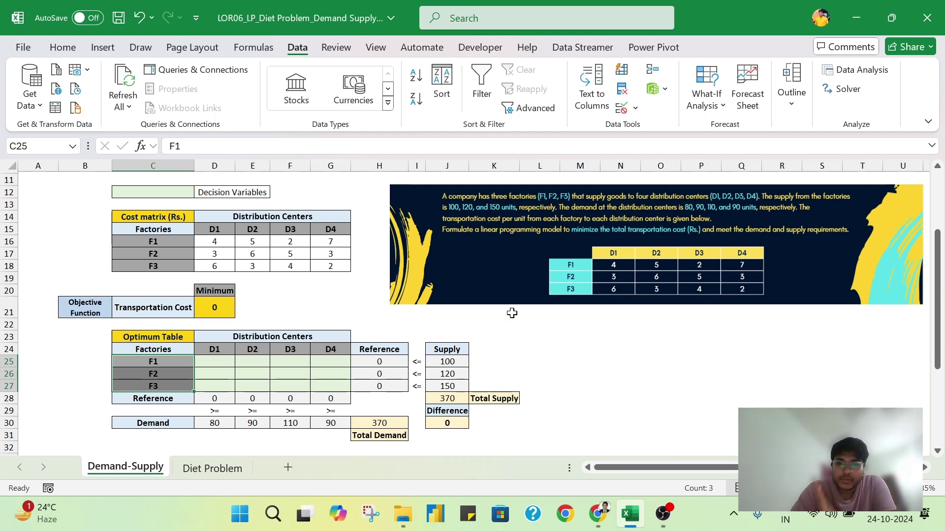
click(450, 362)
drag(447, 380, 447, 382)
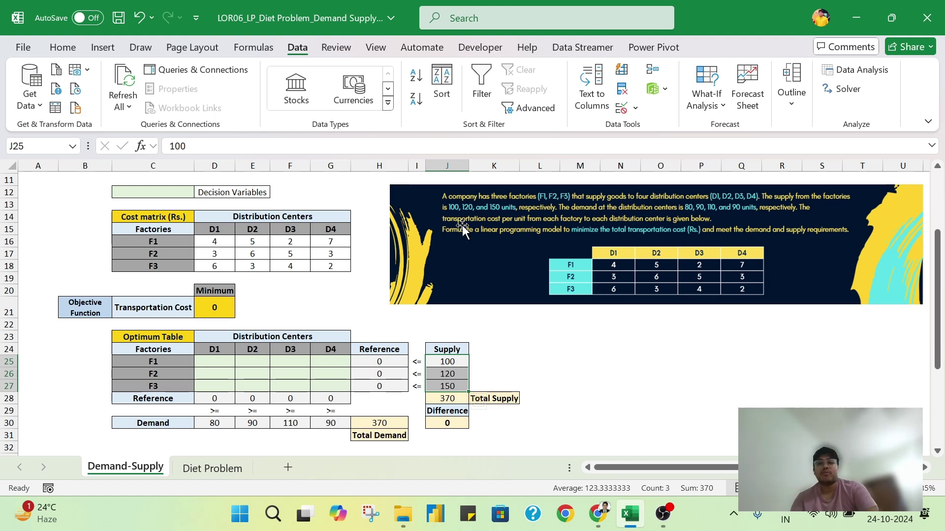
click(500, 339)
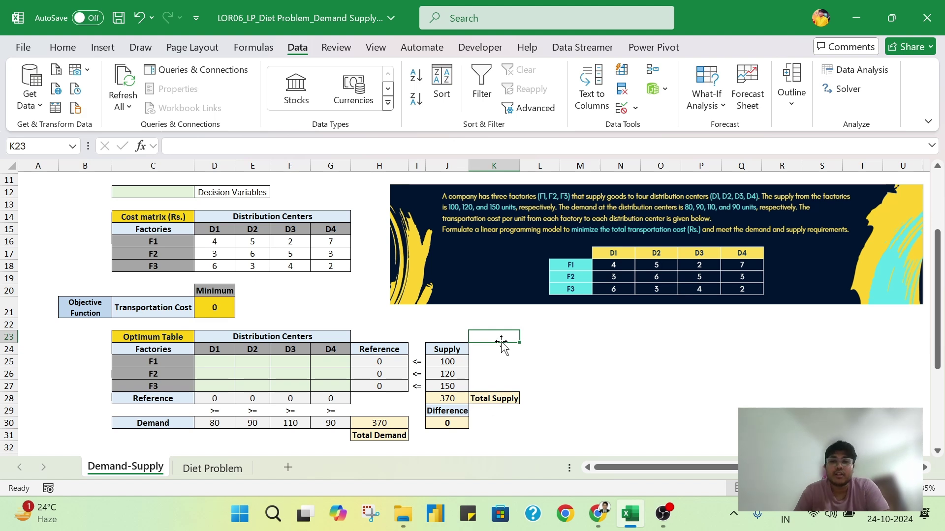
click(509, 378)
drag(450, 363, 448, 387)
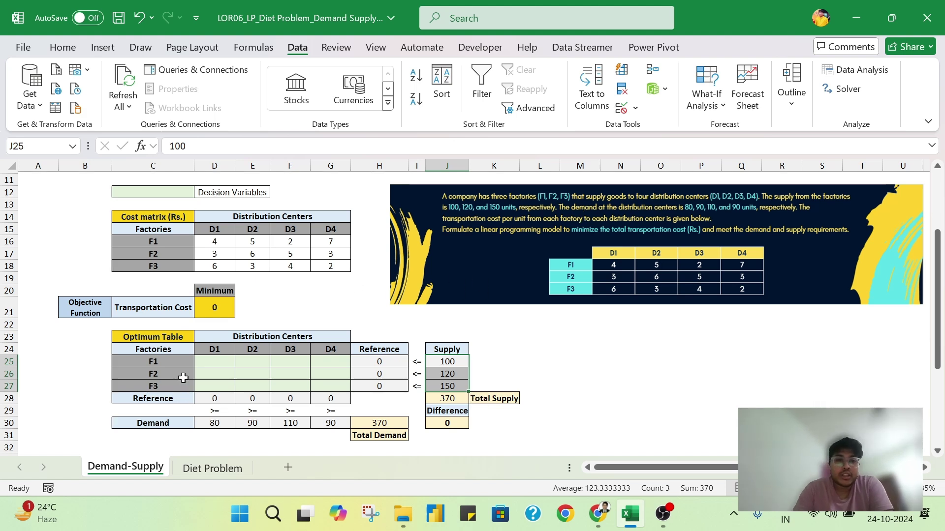
Examine the demand in D30:G30 for each of the distribution centers in D24:G24
drag(212, 349, 343, 355)
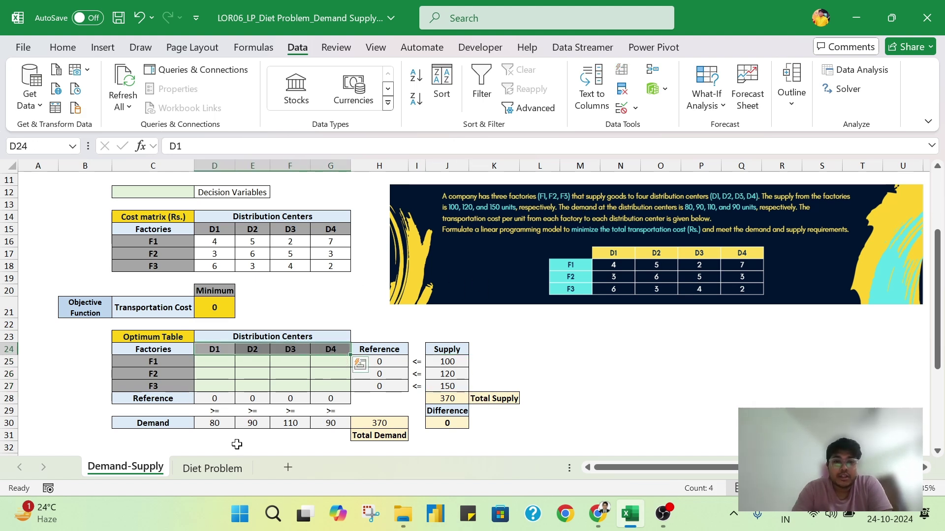
drag(217, 426, 339, 424)
click(211, 424)
click(251, 422)
click(291, 422)
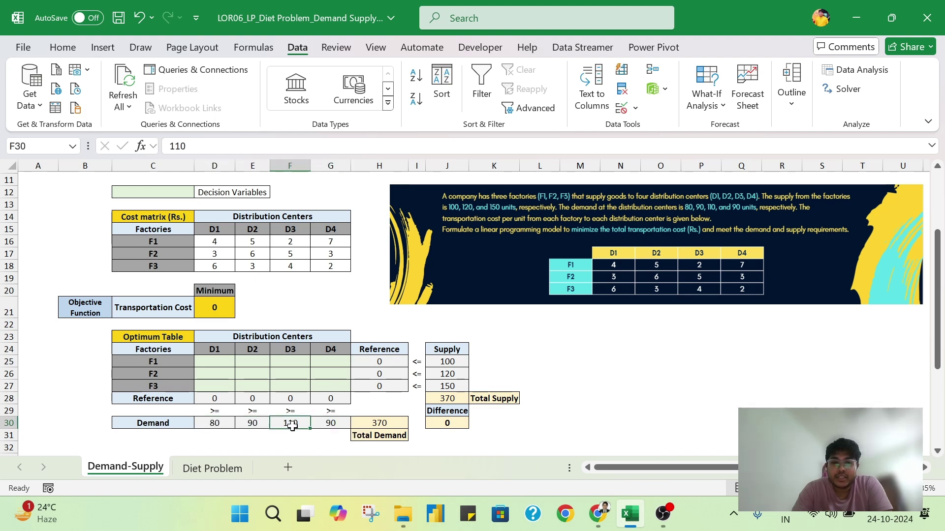
click(322, 423)
click(219, 423)
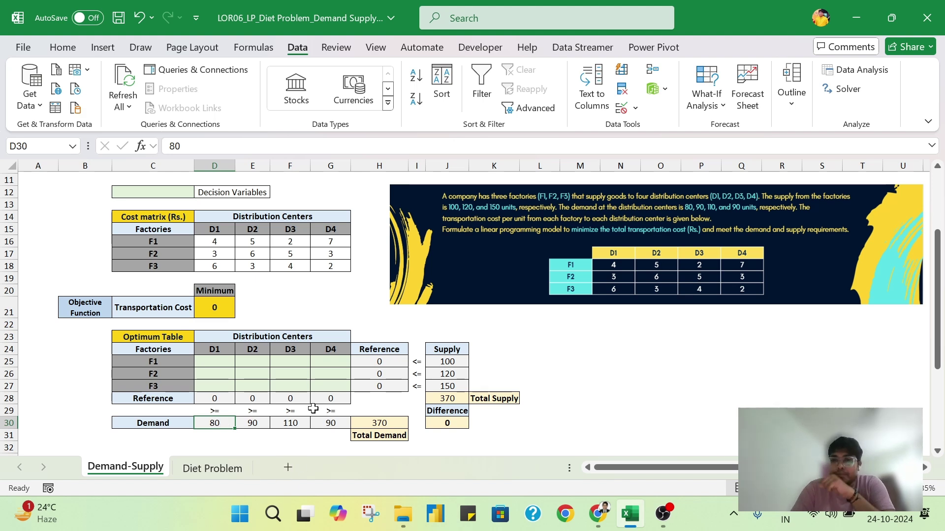
Review how the >= relations in D29:G29 link the demand row to the Reference row, and inspect the formula in D28
drag(212, 424, 327, 418)
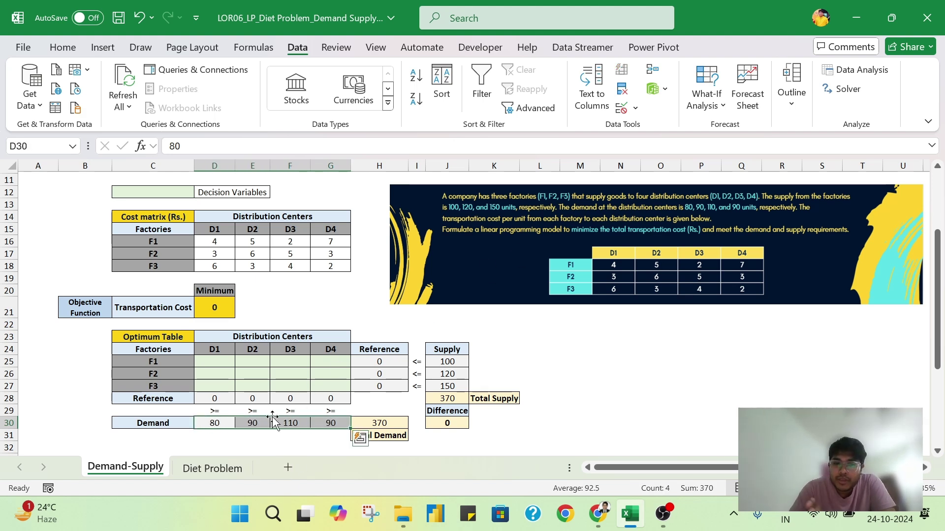
drag(210, 413, 316, 410)
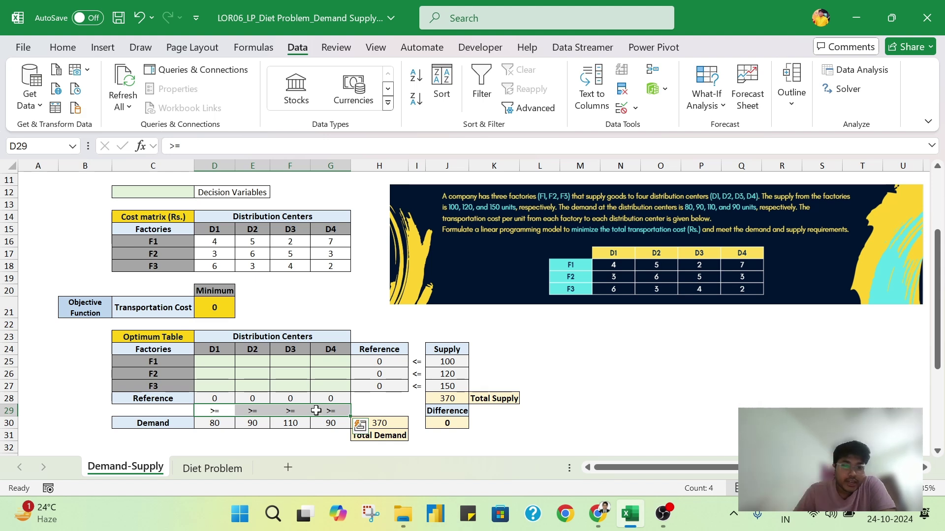
click(217, 410)
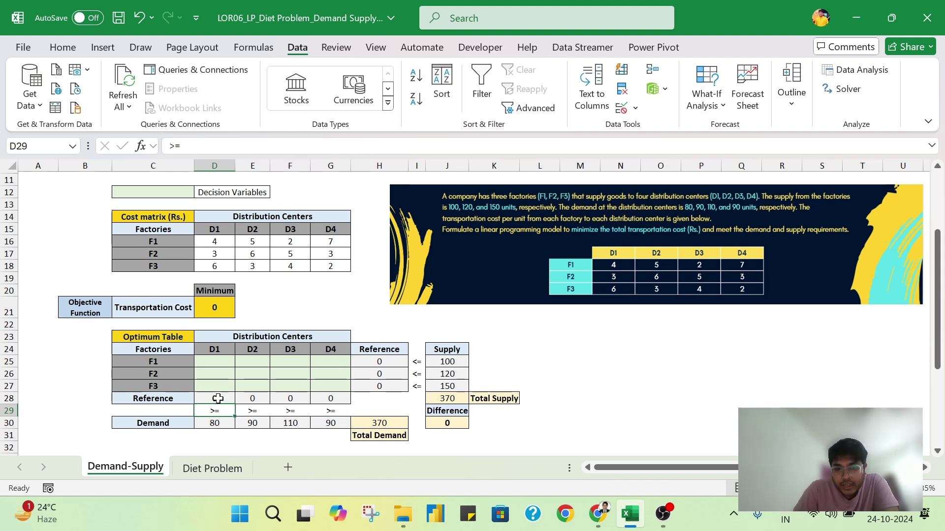
drag(218, 398, 328, 399)
click(215, 398)
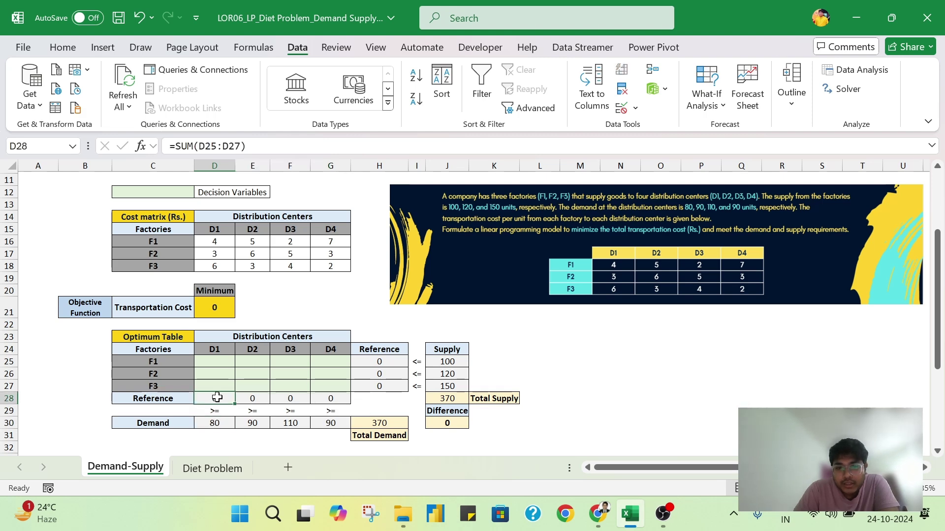
Inspect the SUM formulas in D28 and E28 of the Optimum Table's Reference row
double_click(217, 398)
key(Escape)
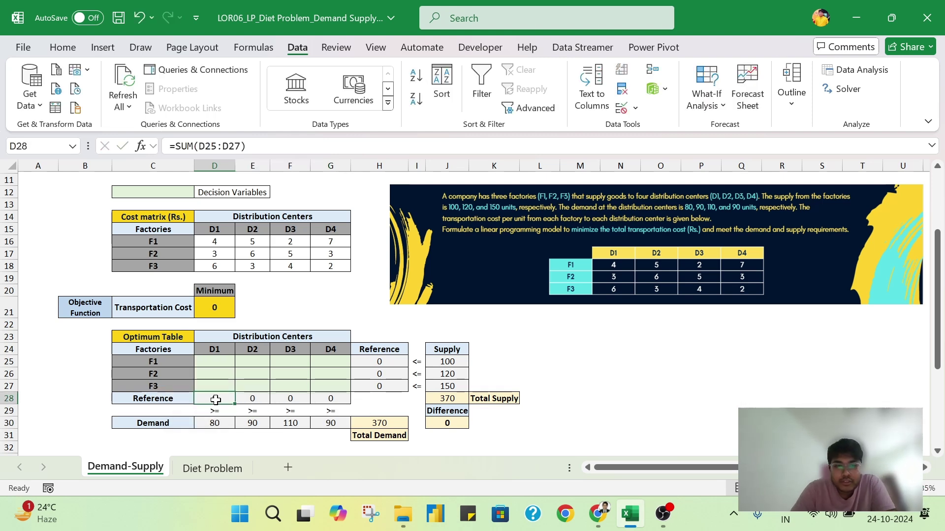
click(248, 400)
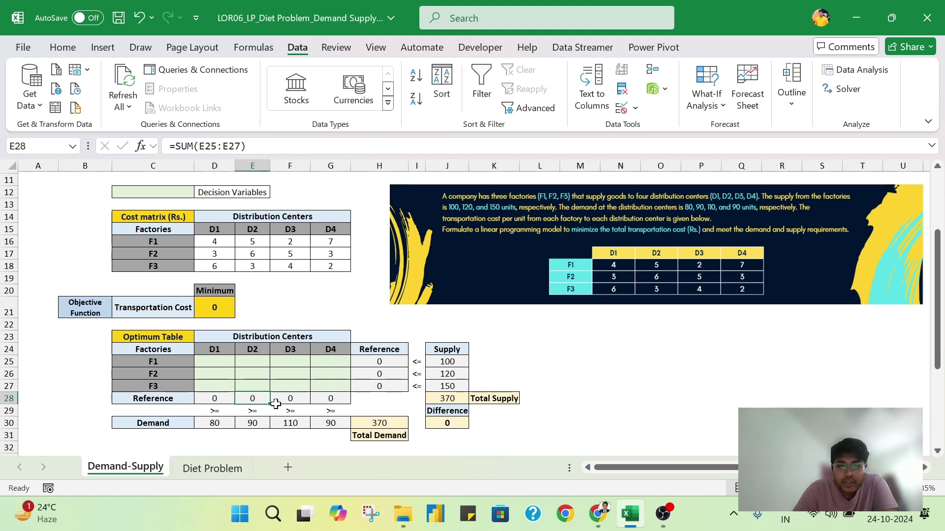
click(214, 397)
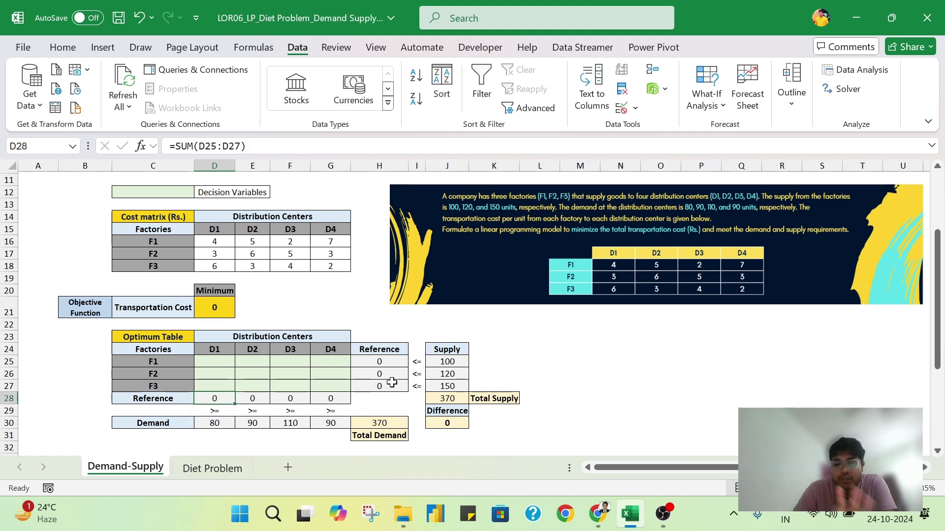
Review how the <= relations in I25:I27 limit the factory Reference totals in H25:H27 to the supply in J25:J27
drag(419, 361, 417, 387)
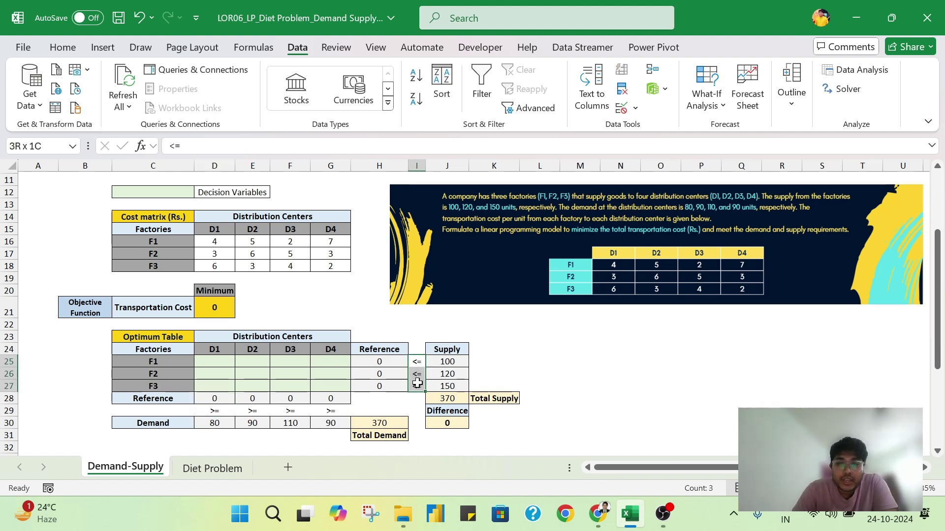
click(443, 361)
click(386, 361)
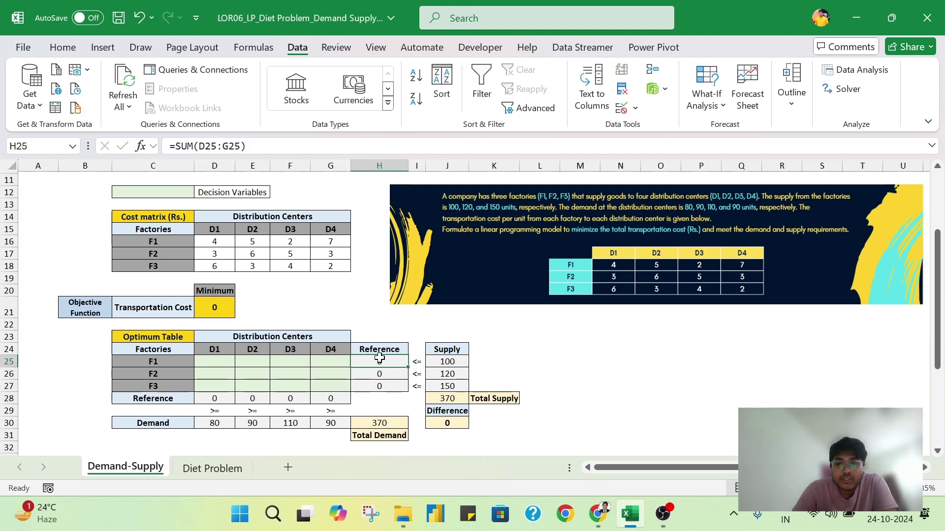
click(457, 360)
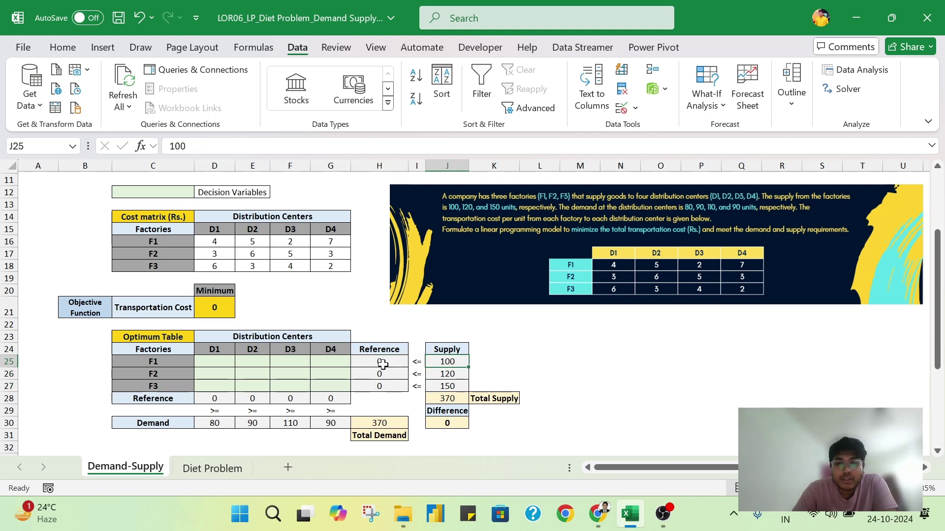
drag(383, 364, 380, 387)
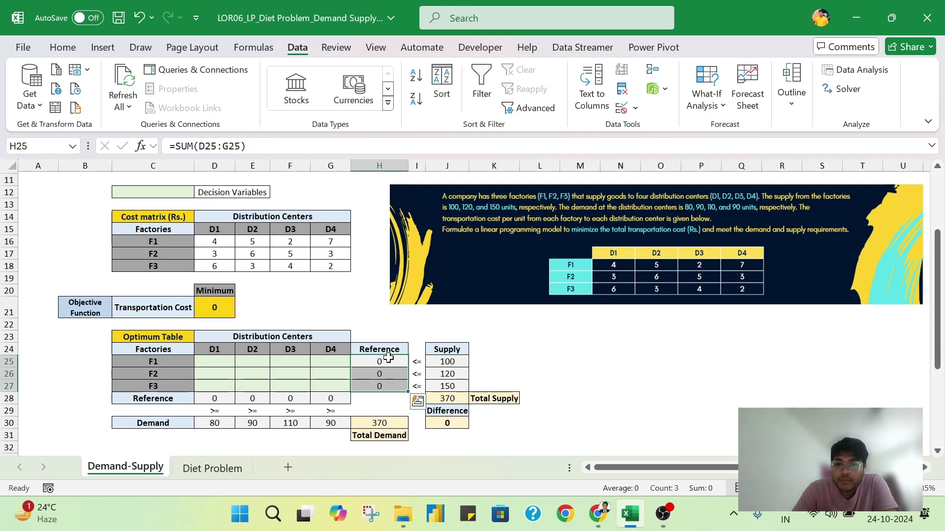
click(439, 359)
click(390, 363)
click(435, 359)
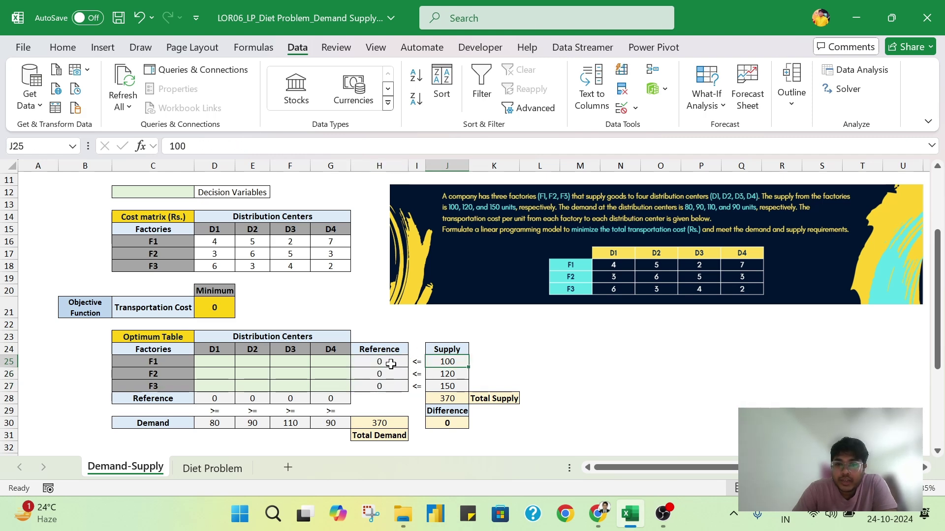
click(390, 364)
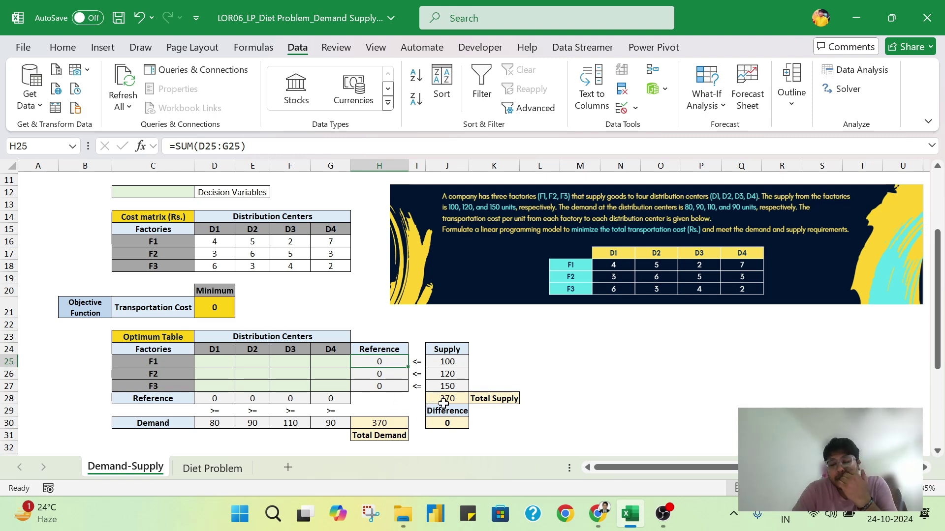
Inspect the formulas for total supply in J28, total demand in H30 and their difference in J30
drag(445, 362, 445, 387)
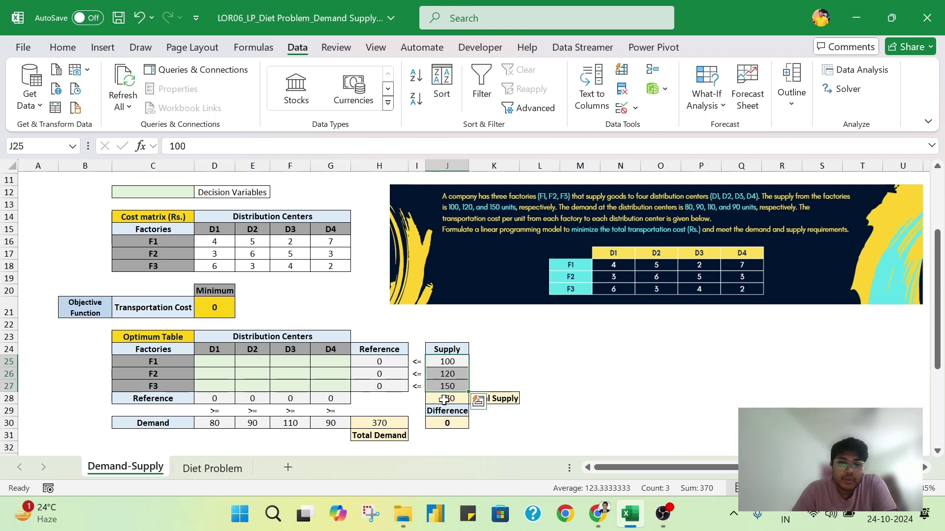
double_click(443, 399)
key(Return)
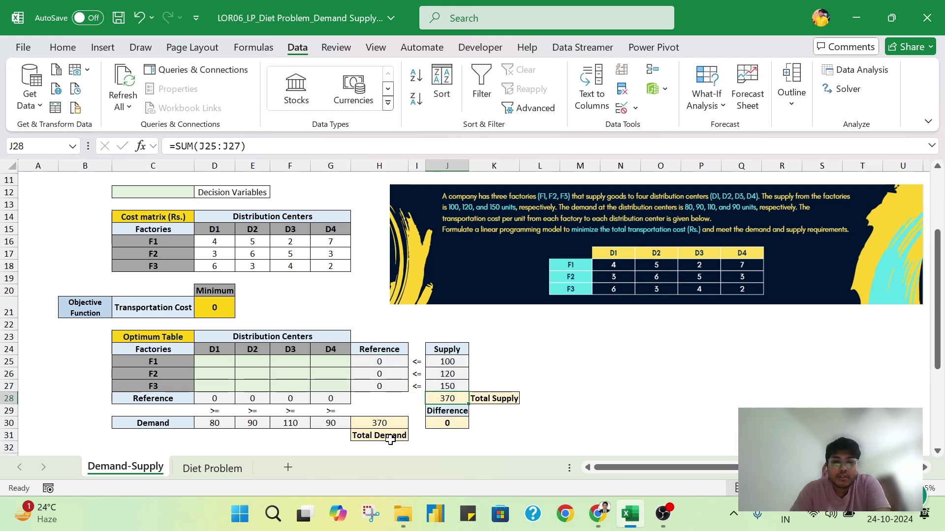
double_click(365, 422)
key(Escape)
double_click(455, 422)
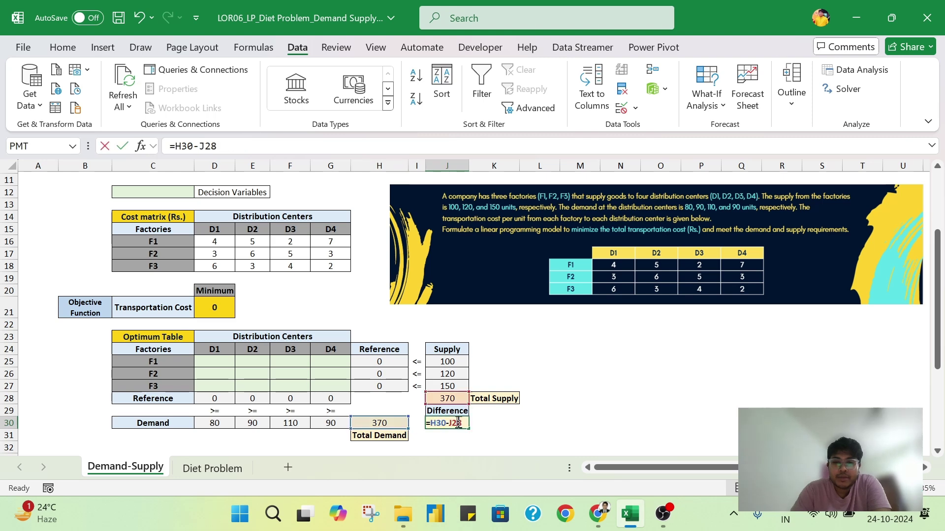
key(Escape)
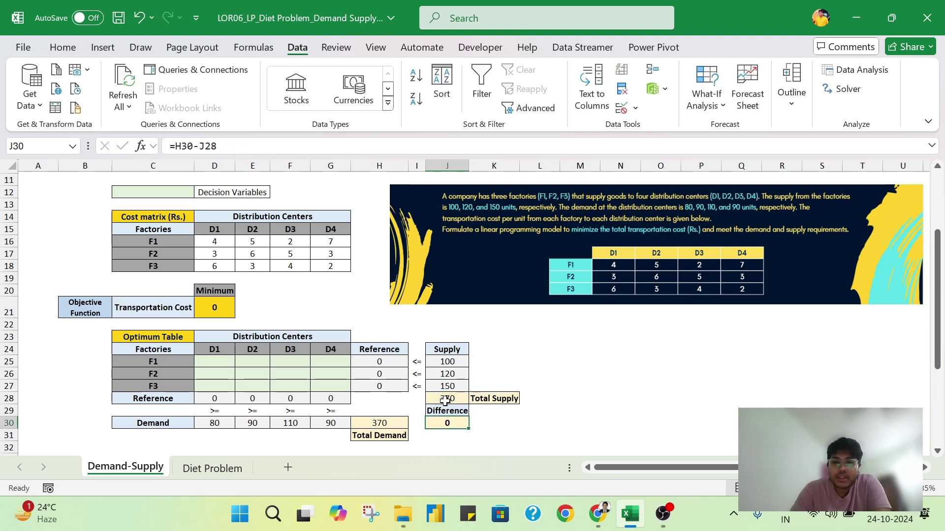
Compare total supply in J28 with total demand in H30, using the difference in J30 to check whether the problem is balanced
double_click(446, 398)
key(Escape)
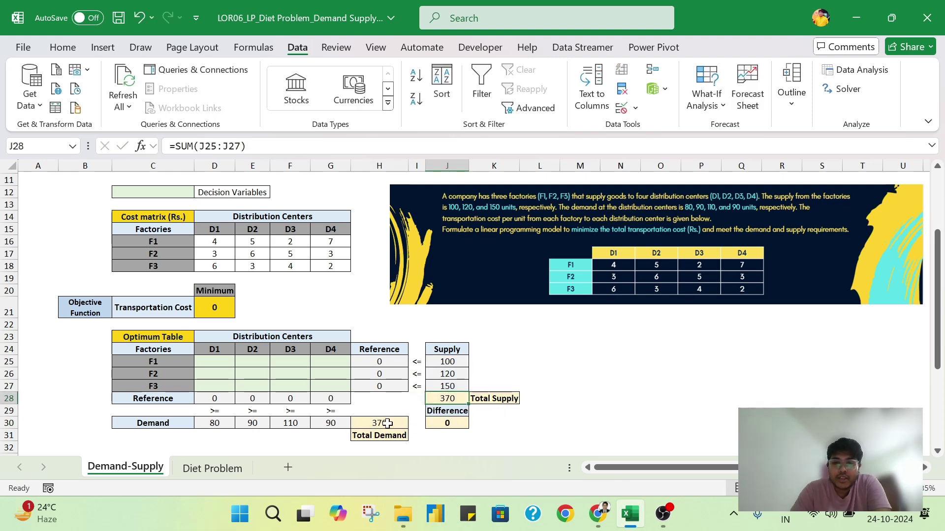
double_click(387, 422)
key(Escape)
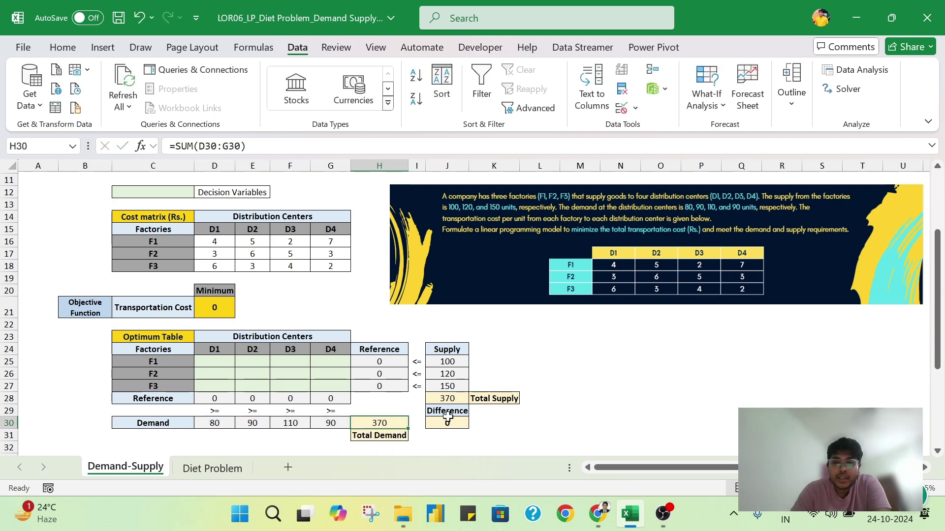
click(456, 422)
double_click(457, 422)
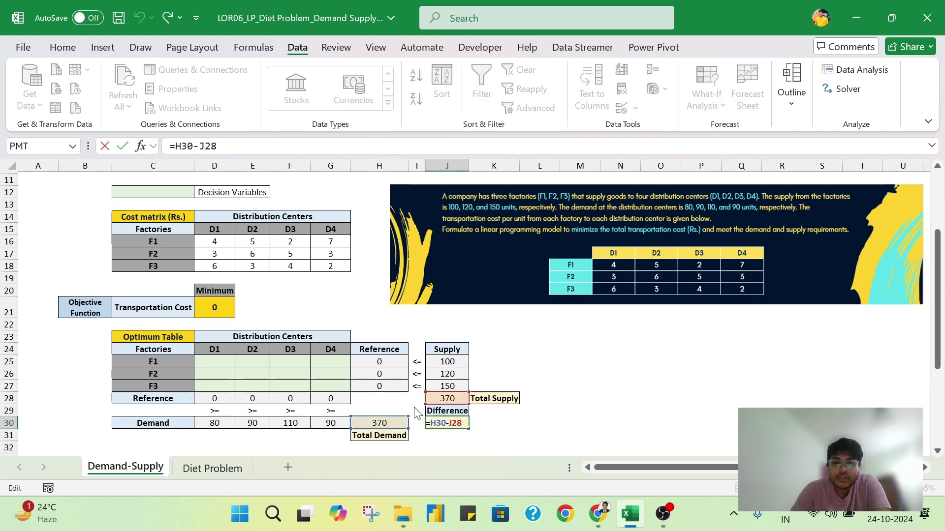
key(Escape)
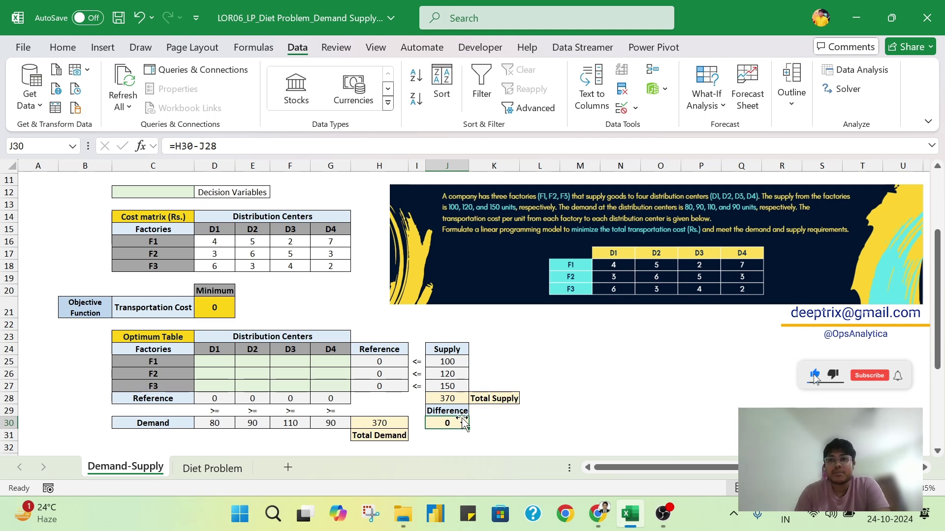
click(474, 413)
click(463, 423)
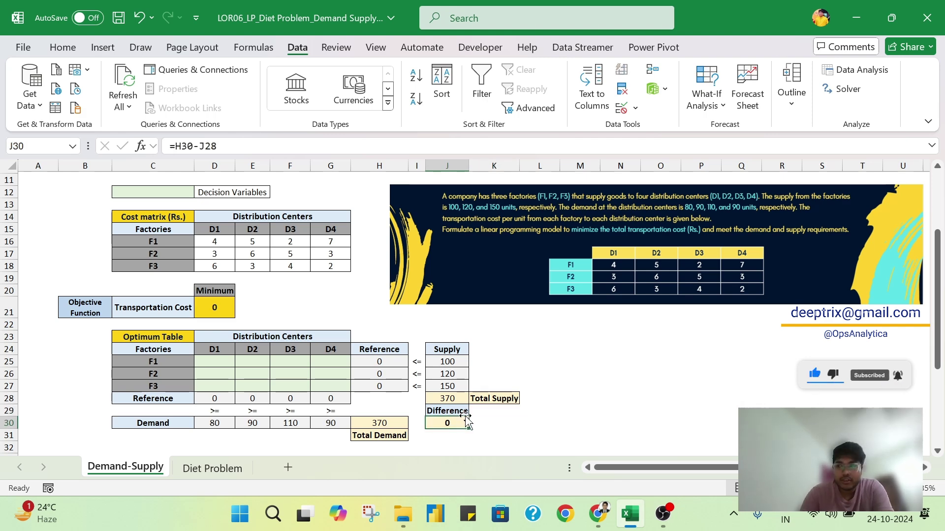
click(368, 423)
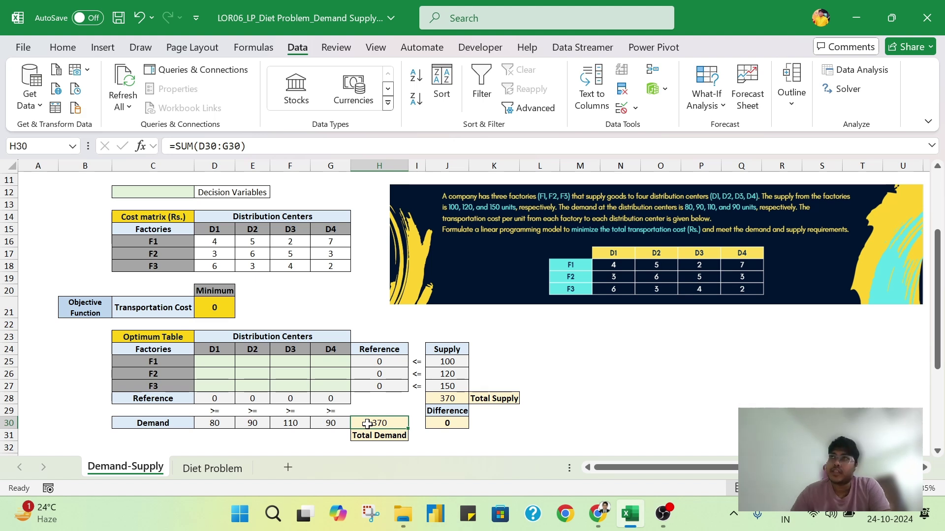
click(449, 434)
click(446, 422)
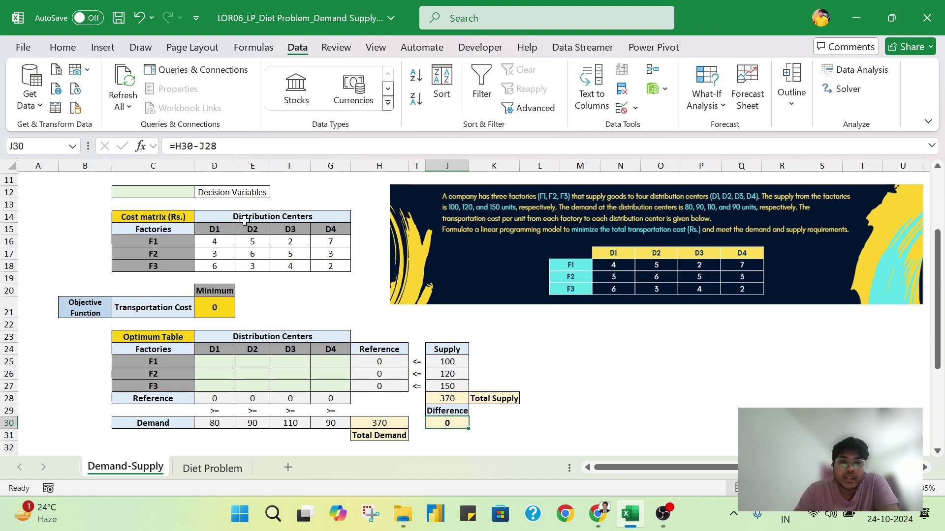
Read the cost matrix for the unit transportation costs from factory F1 to distribution centers D1 through D4
click(130, 219)
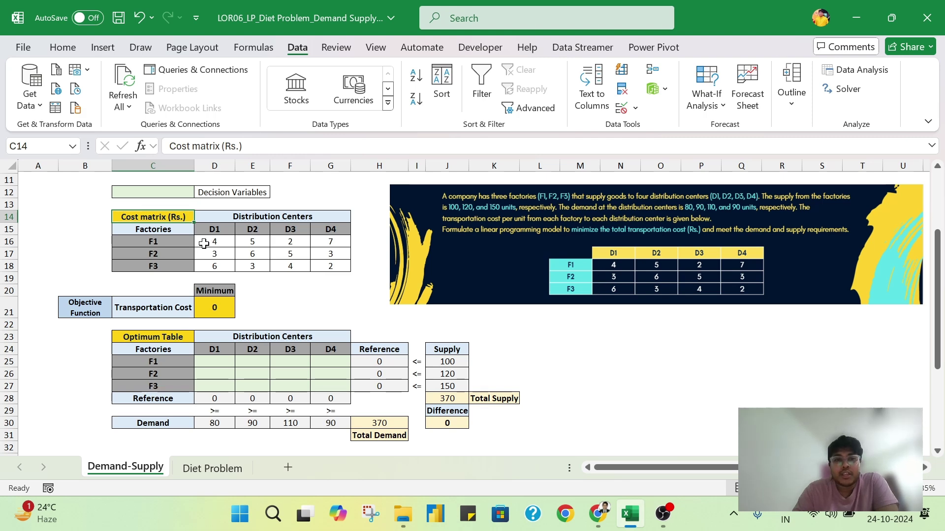
click(219, 232)
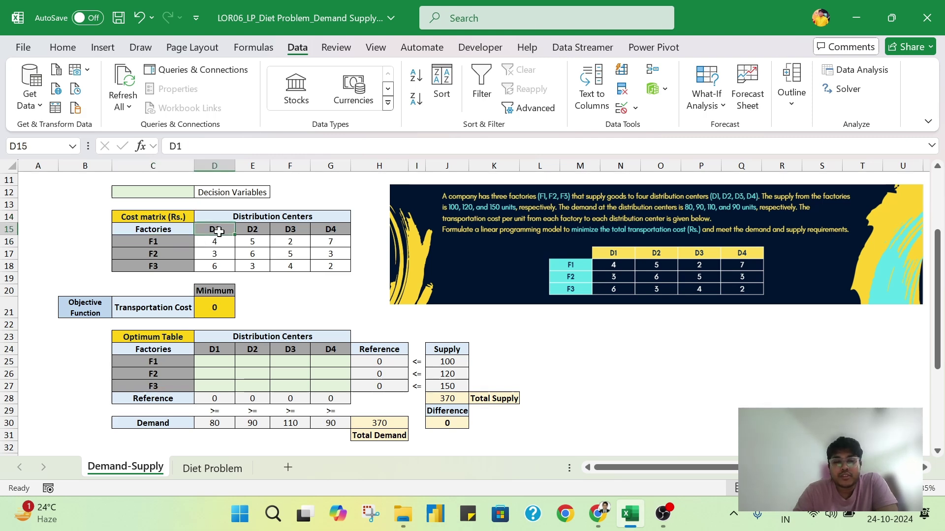
click(217, 243)
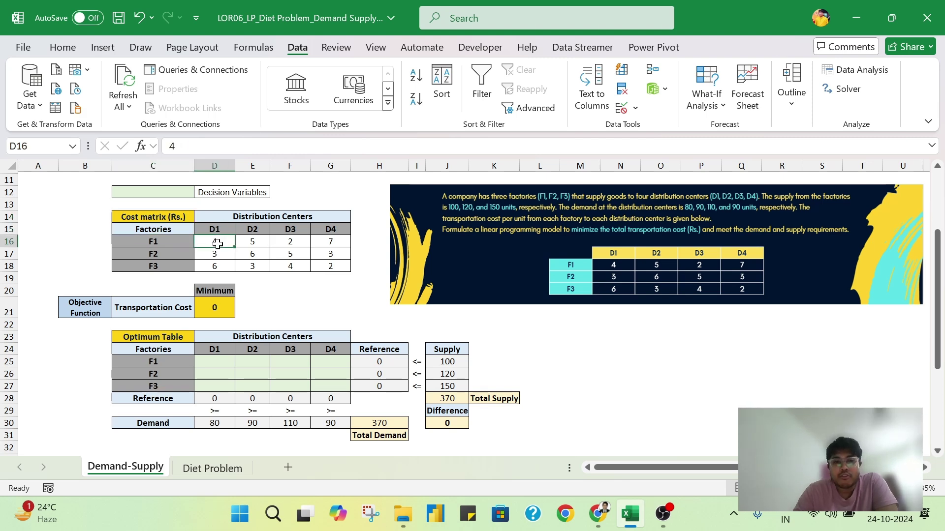
click(167, 232)
click(259, 229)
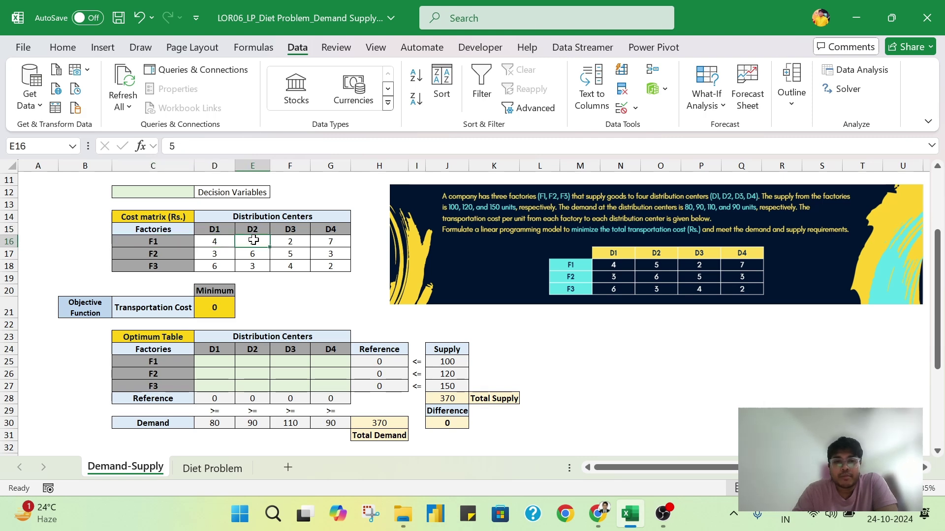
click(185, 242)
click(284, 229)
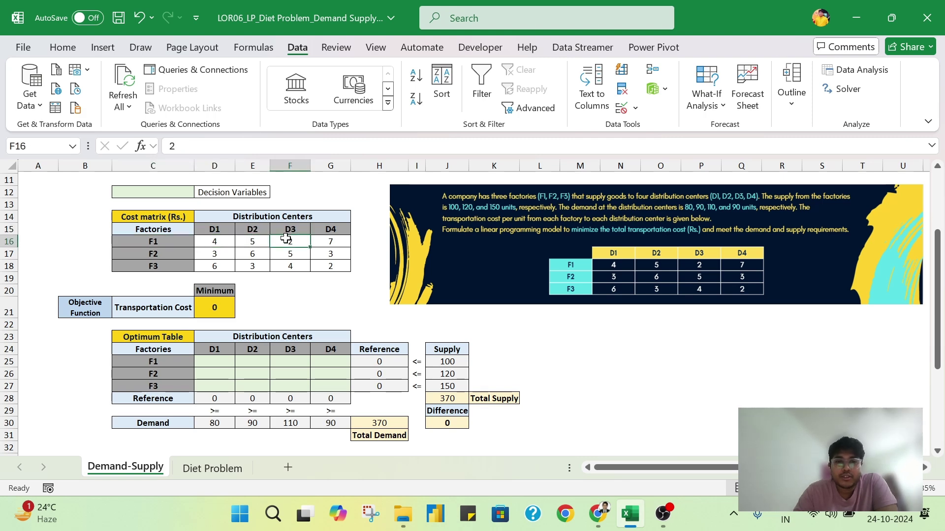
click(158, 244)
click(324, 230)
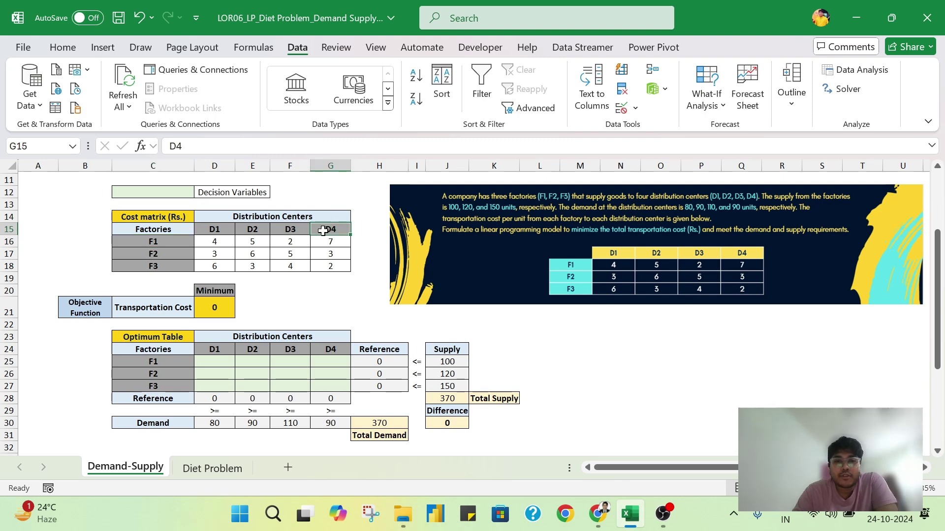
click(325, 241)
Check the cost from factory F2 to D1, and review the full set of unit costs in D16:G18
click(184, 250)
click(214, 253)
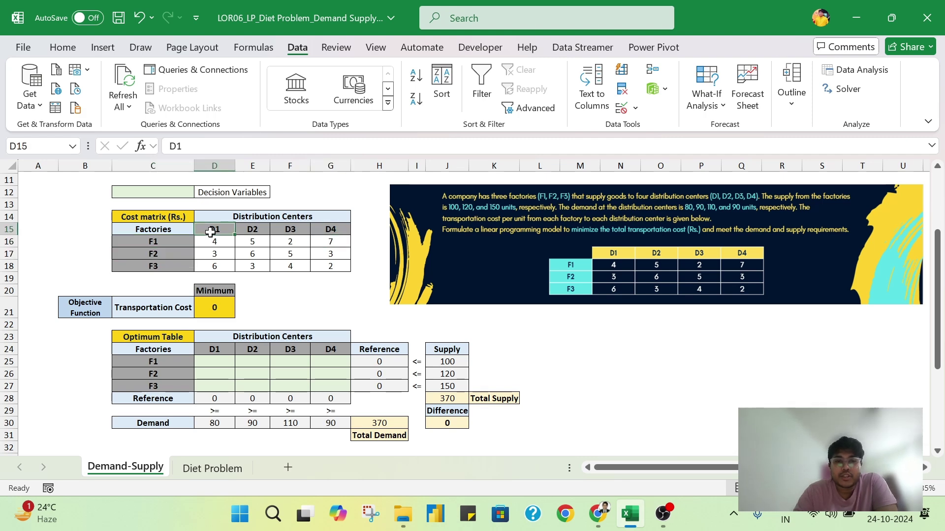
drag(212, 243, 328, 269)
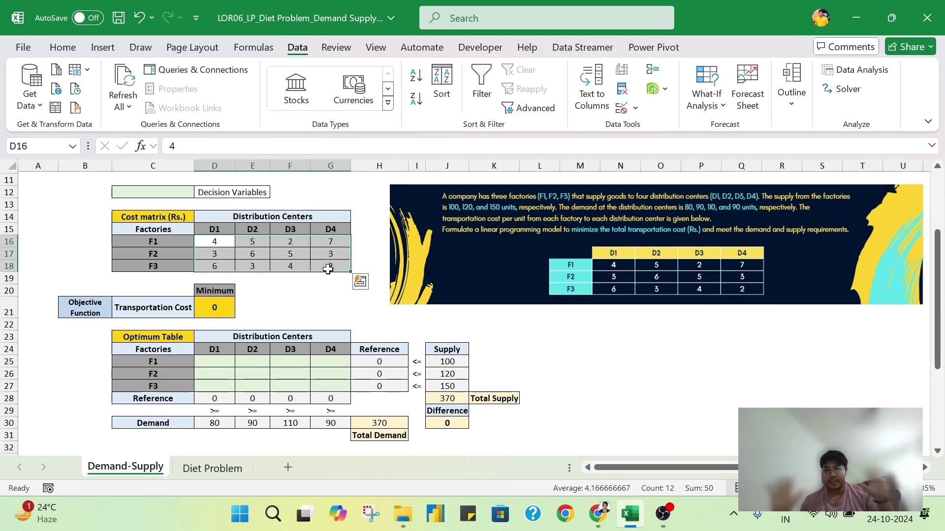
Examine the empty decision variable cells D25:G27 that hold the quantities shipped from each factory to each distribution center
click(307, 349)
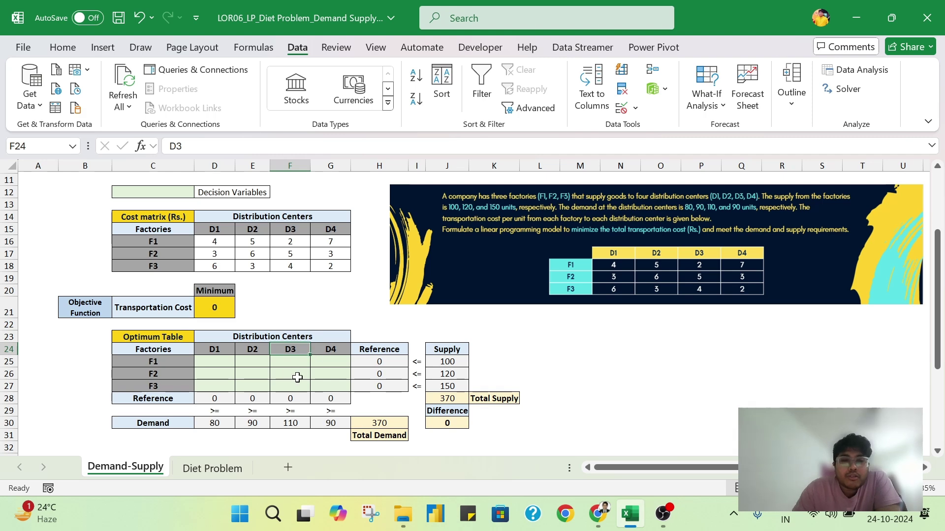
drag(217, 361, 322, 387)
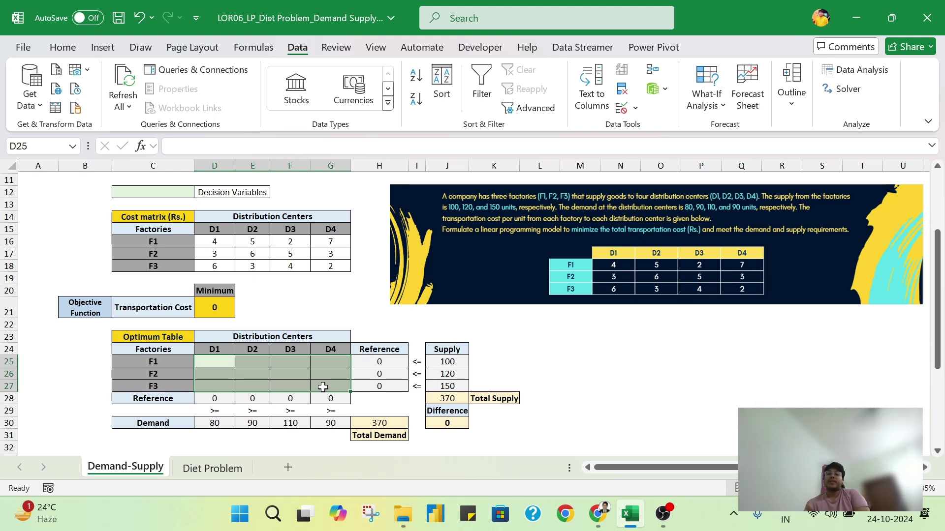
click(315, 385)
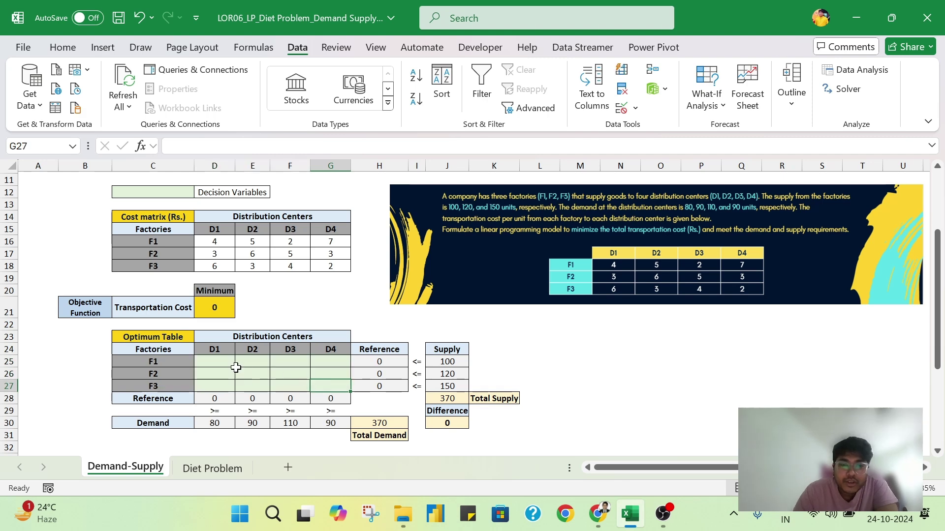
drag(211, 361, 331, 386)
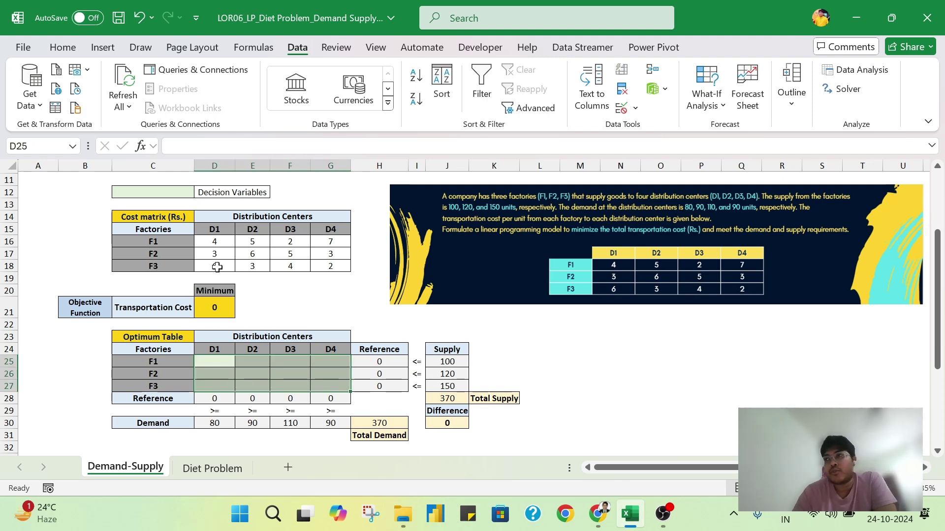
click(217, 373)
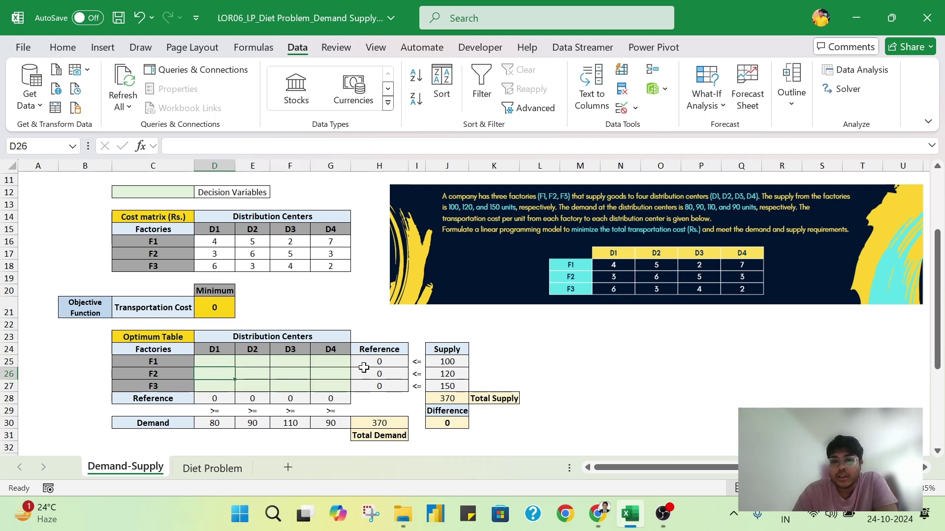
drag(231, 361, 331, 386)
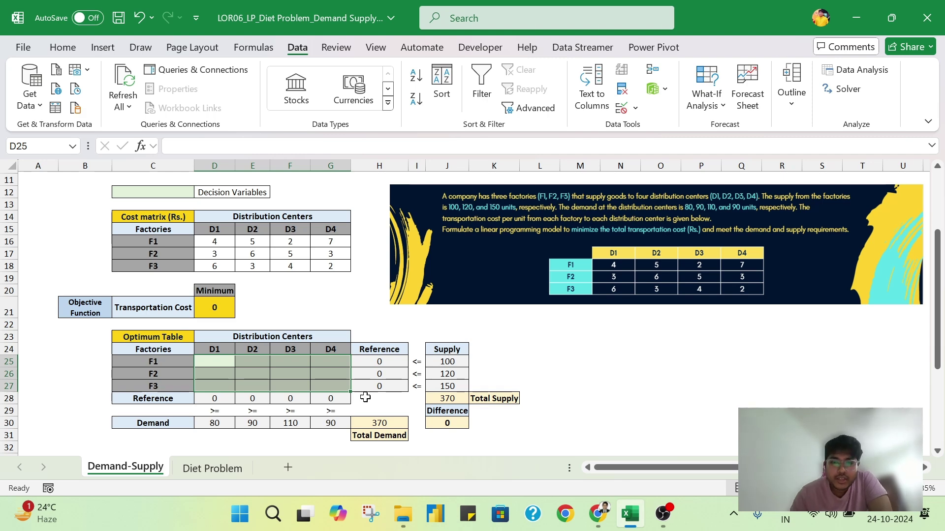
click(361, 319)
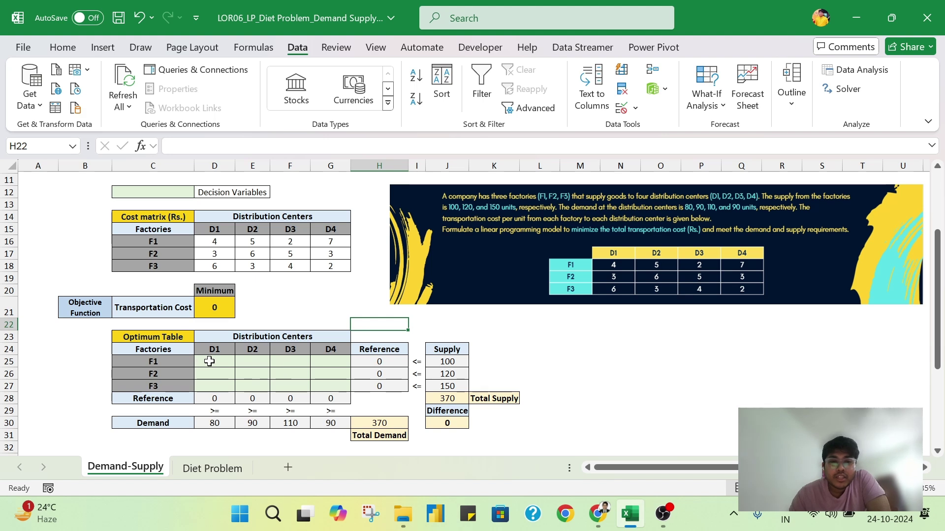
Inspect the Reference formula in H25 that totals the quantities factory F1 ships to all distribution centers
drag(209, 362, 337, 388)
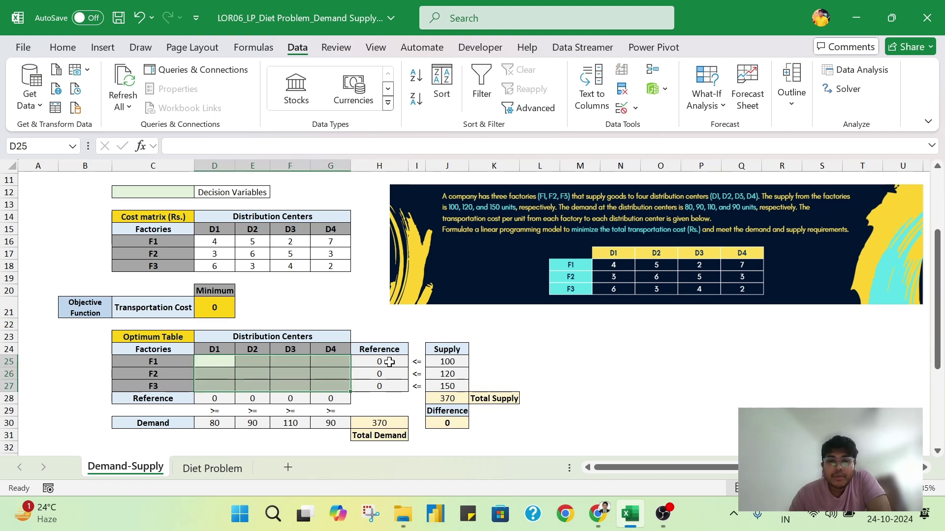
double_click(389, 362)
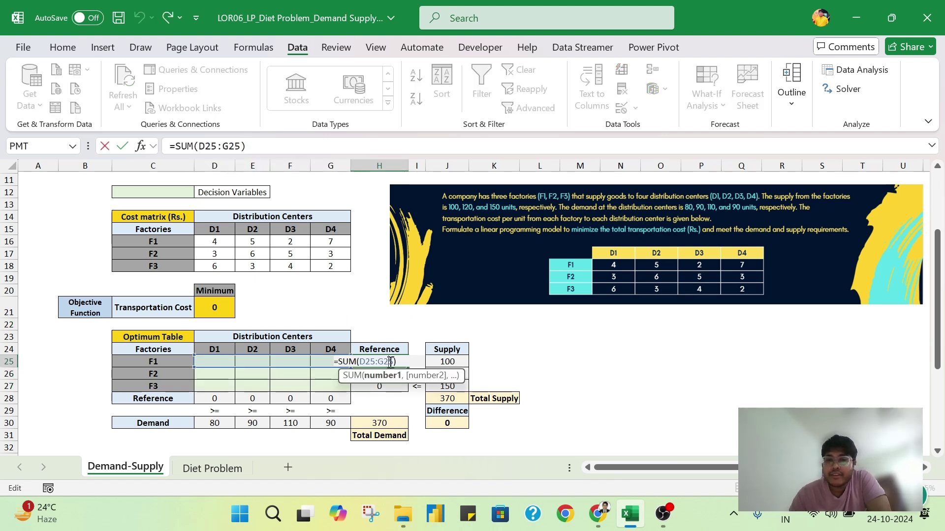
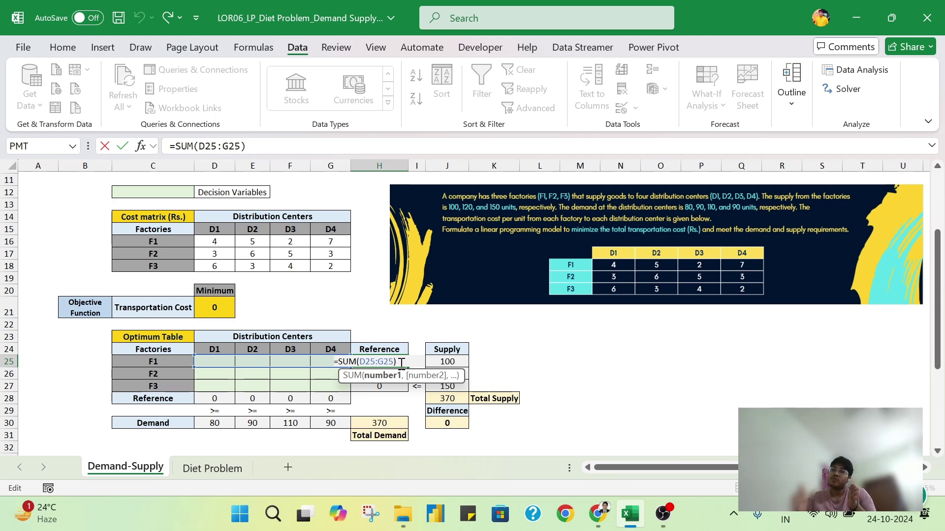
key(Return)
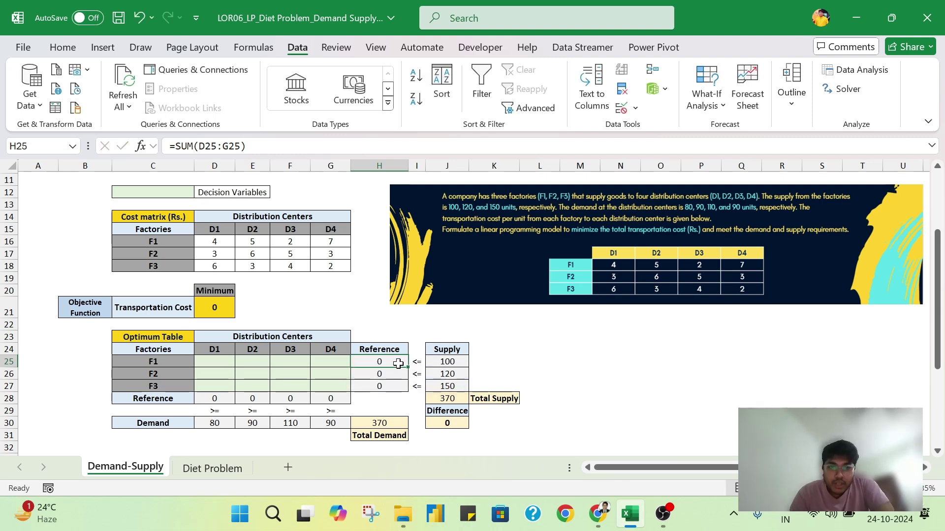
double_click(384, 362)
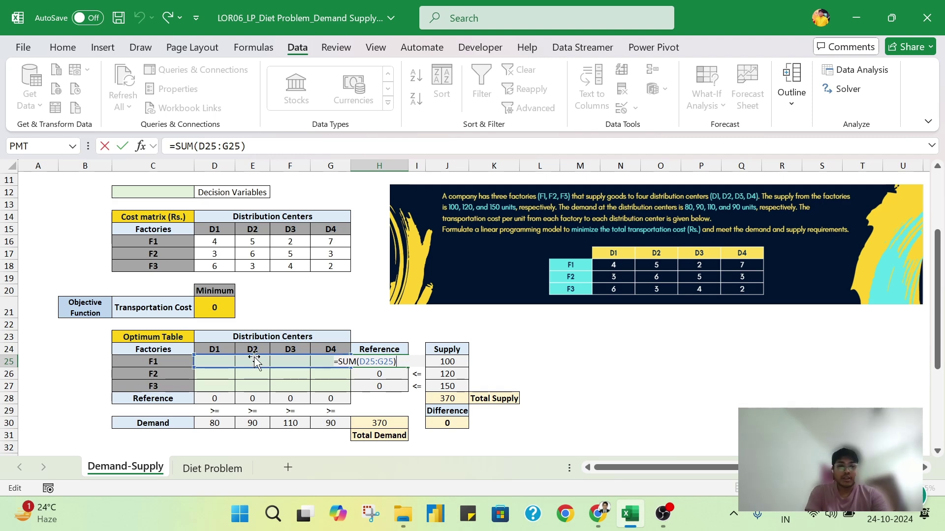
key(ctrl+Return)
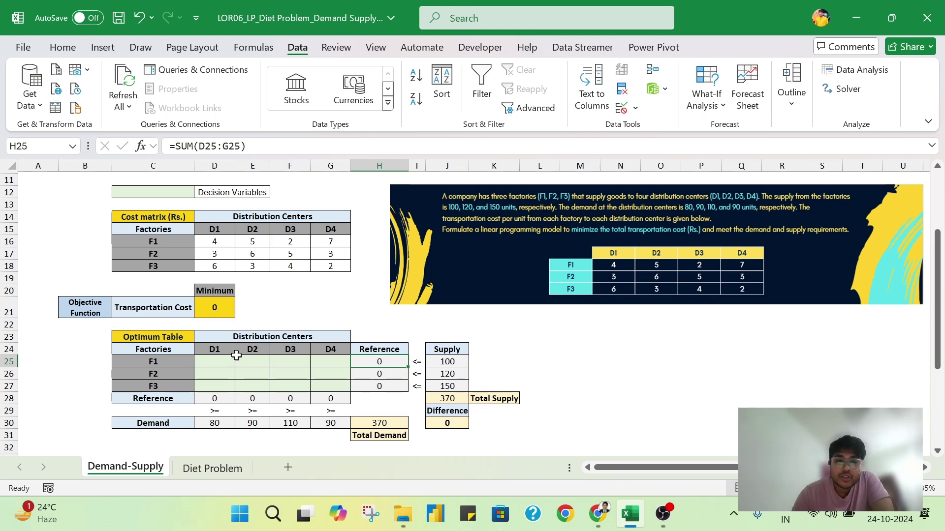
Change the cost table's heading in C14 to "Cost matrix (Rs.)/ unit" and widen column C to fit it
drag(214, 241, 330, 270)
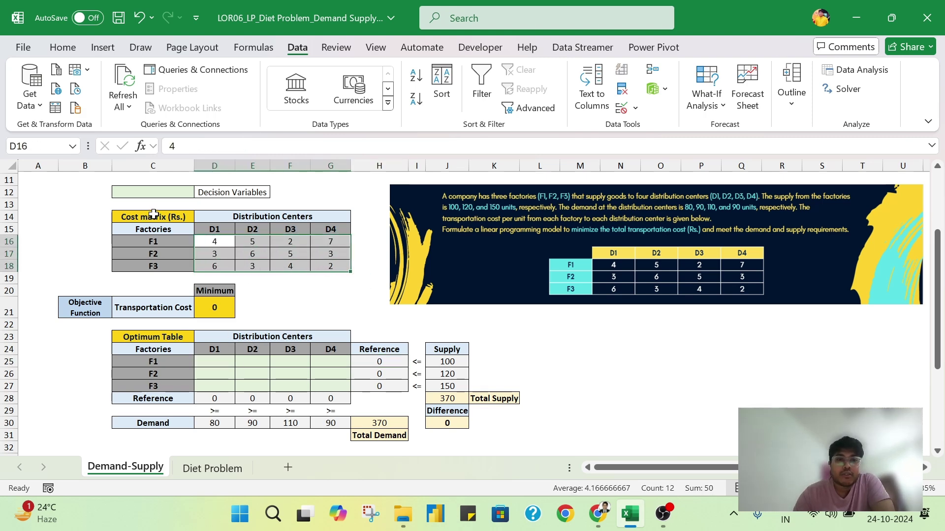
double_click(189, 219)
text(/ u)
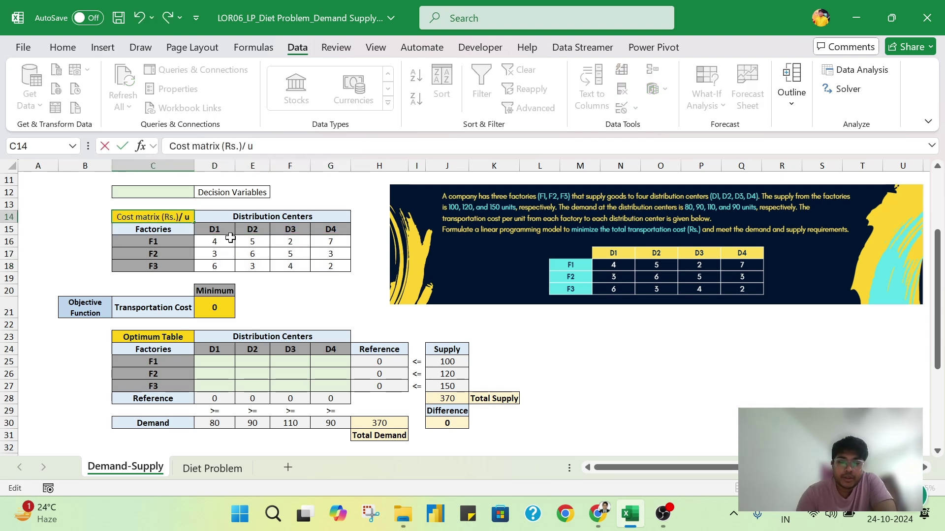
text(nit)
key(Return)
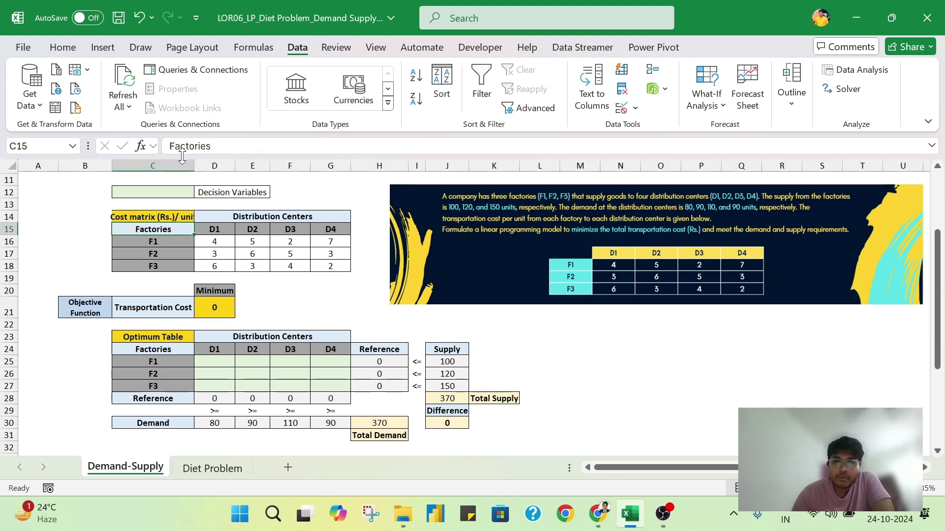
drag(194, 166, 208, 166)
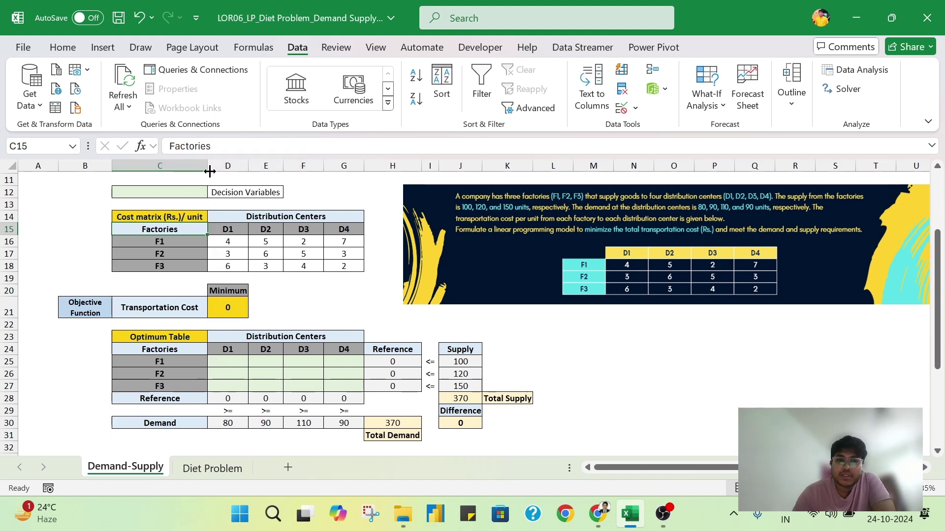
click(197, 217)
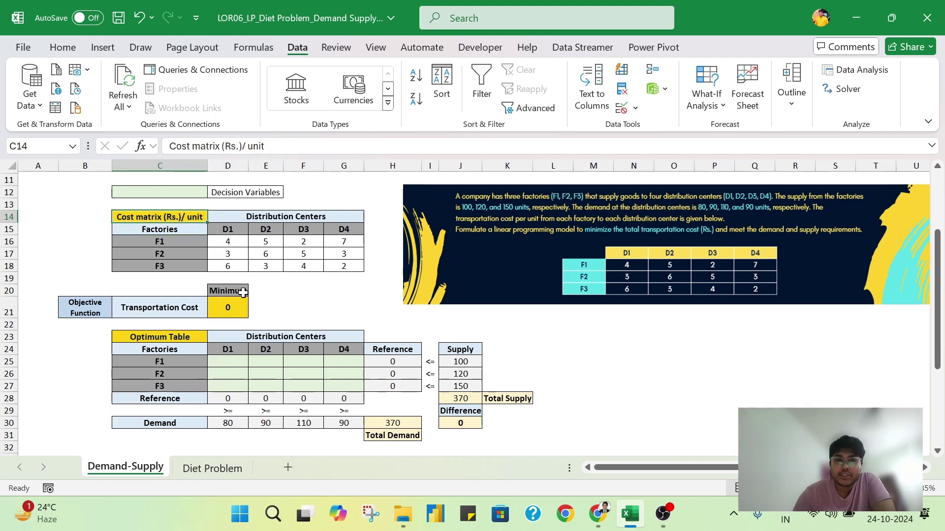
Review the per-unit transportation costs from factory F1 to distribution centers D1 and D2 in the cost matrix
click(182, 247)
click(237, 227)
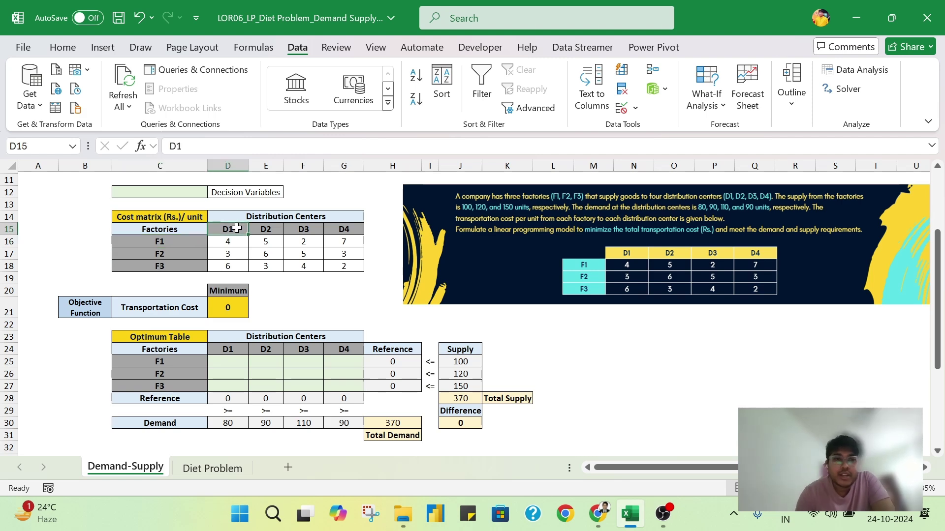
click(231, 240)
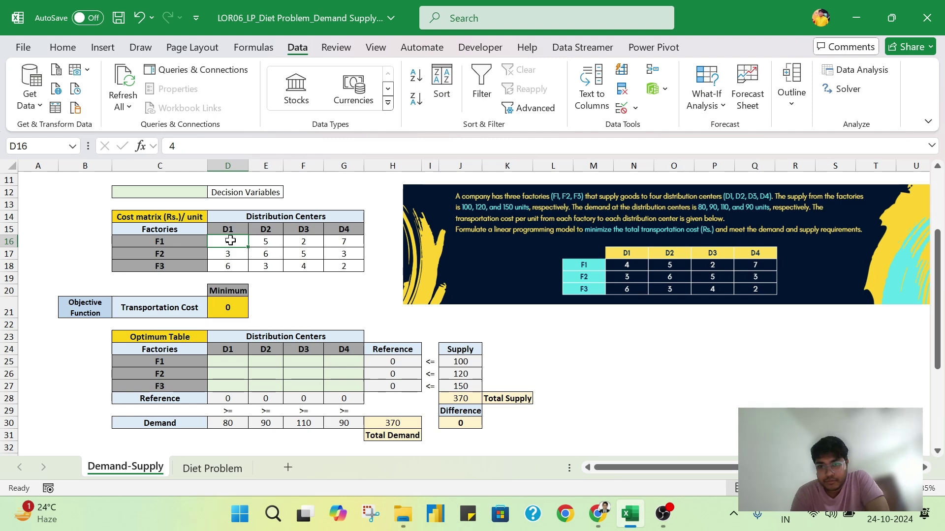
click(186, 240)
click(265, 240)
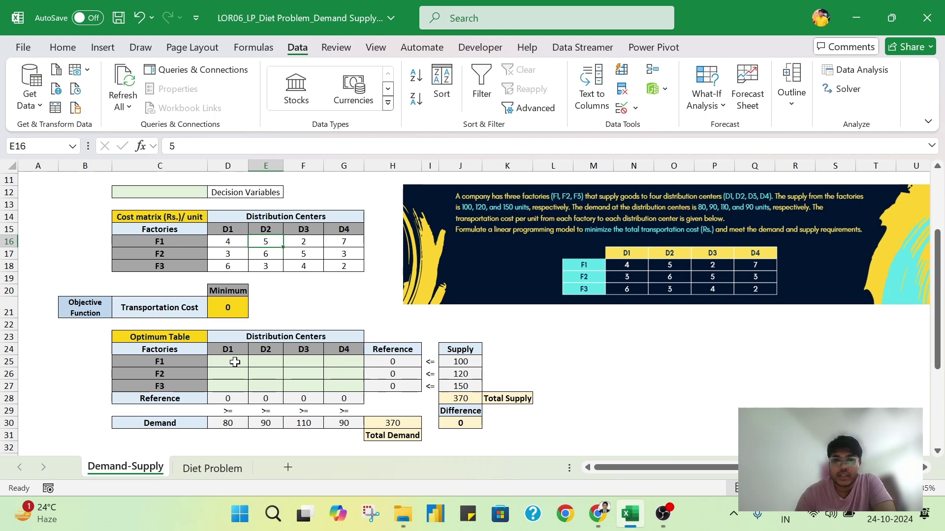
Examine the decision variable range D25:G27 in the Optimum Table
drag(239, 365, 337, 384)
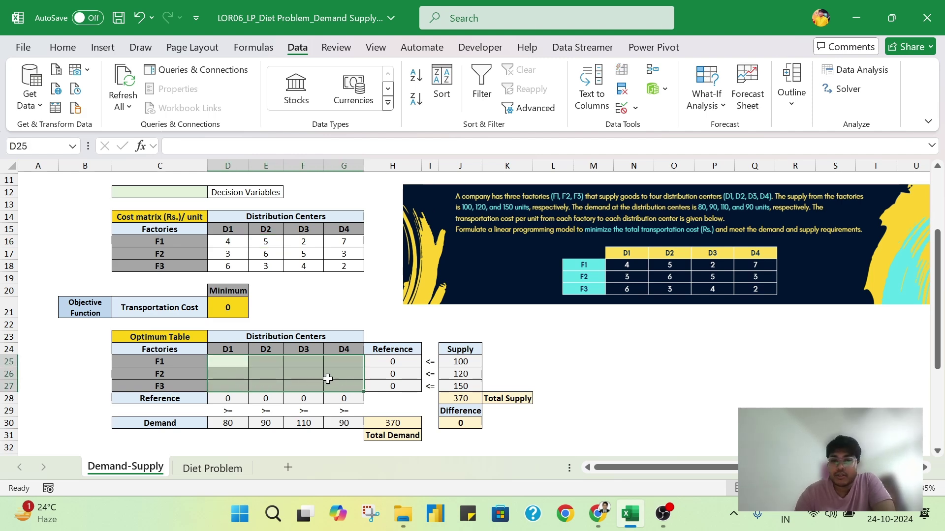
click(289, 373)
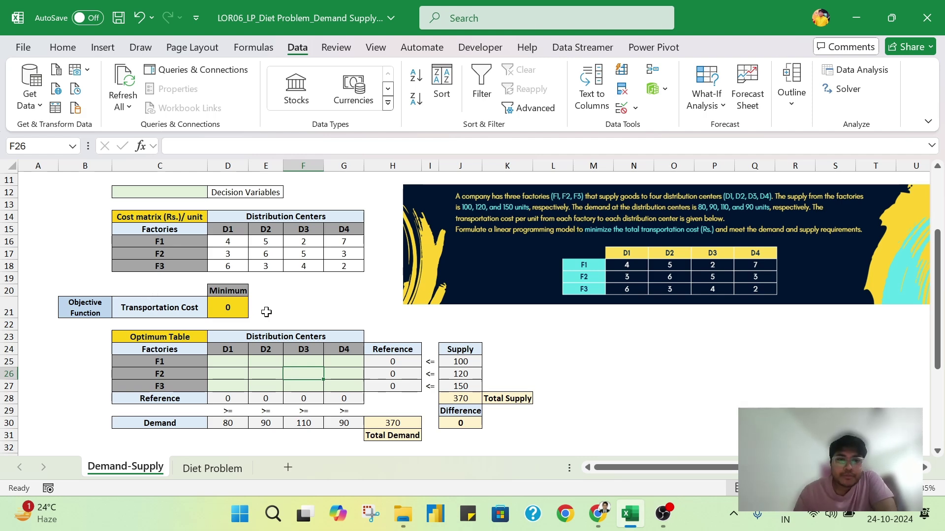
drag(225, 365, 347, 388)
click(266, 374)
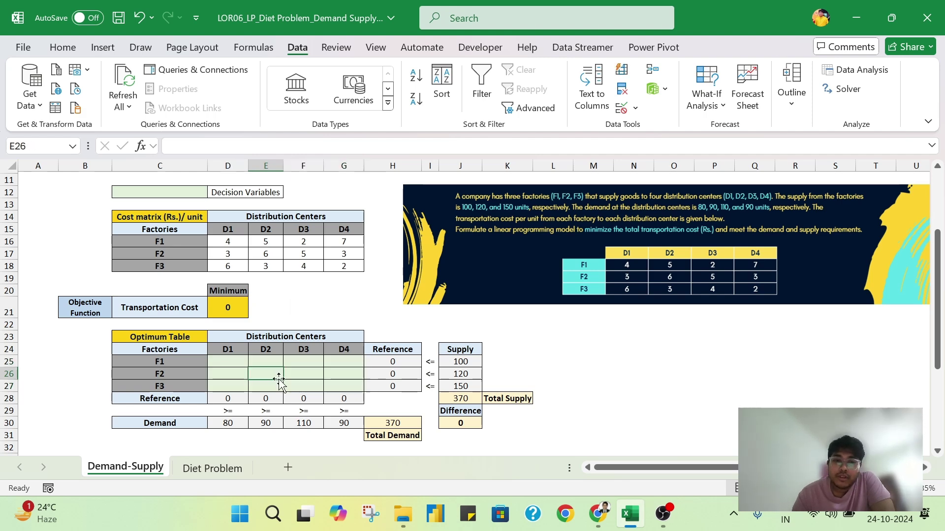
Compare the factory supply limits in J25:J27 with the distribution center demands in D30:G30 and their Reference cells
click(415, 362)
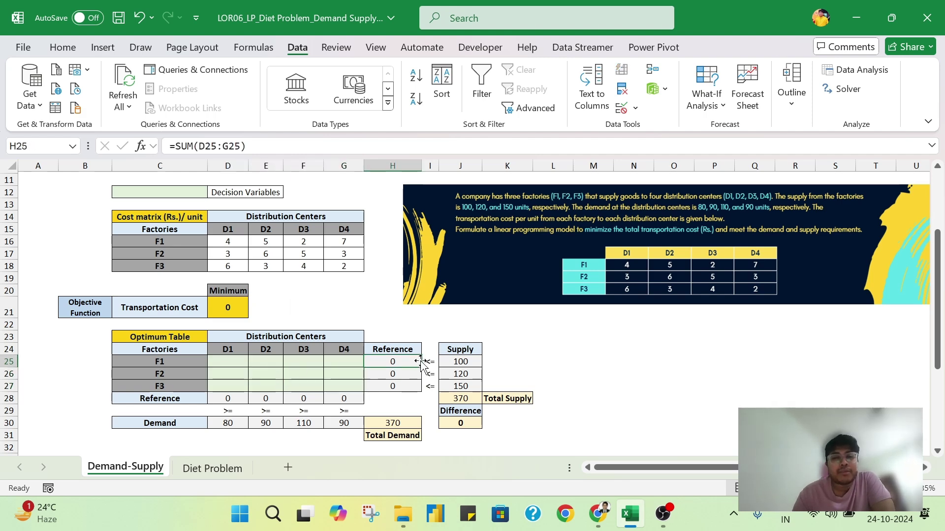
click(222, 399)
drag(463, 363, 460, 375)
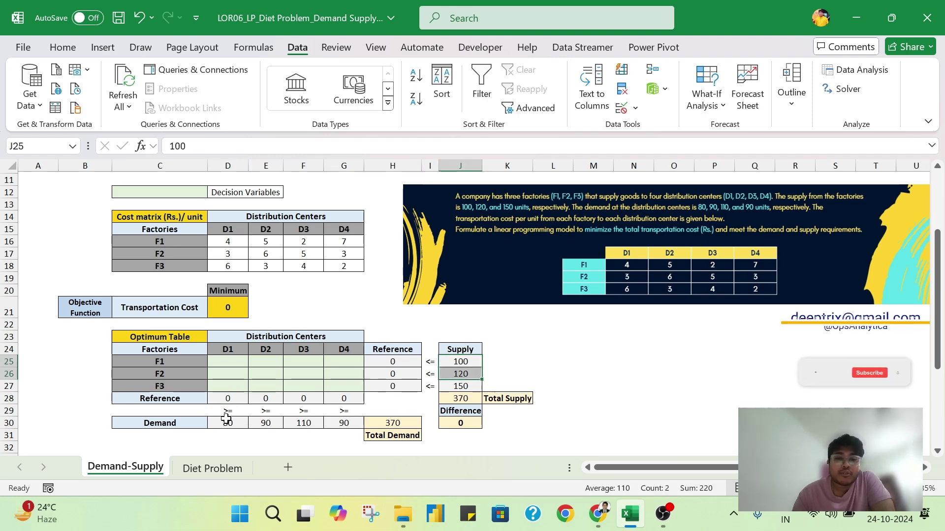
drag(224, 423, 345, 423)
drag(460, 362, 466, 386)
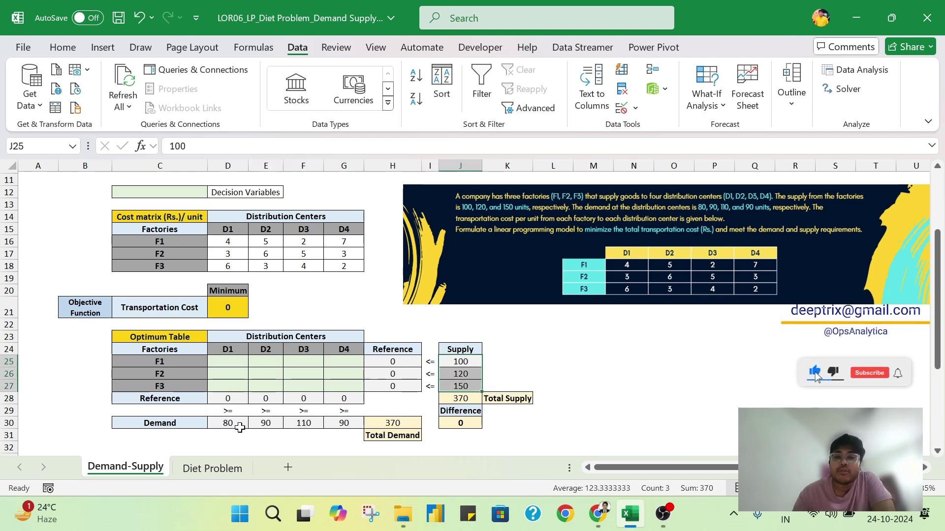
drag(224, 423, 345, 423)
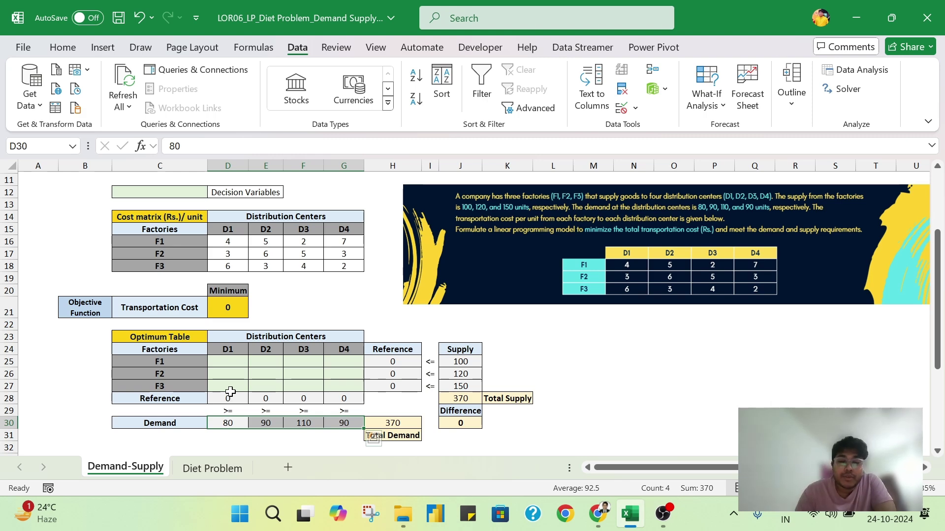
click(311, 426)
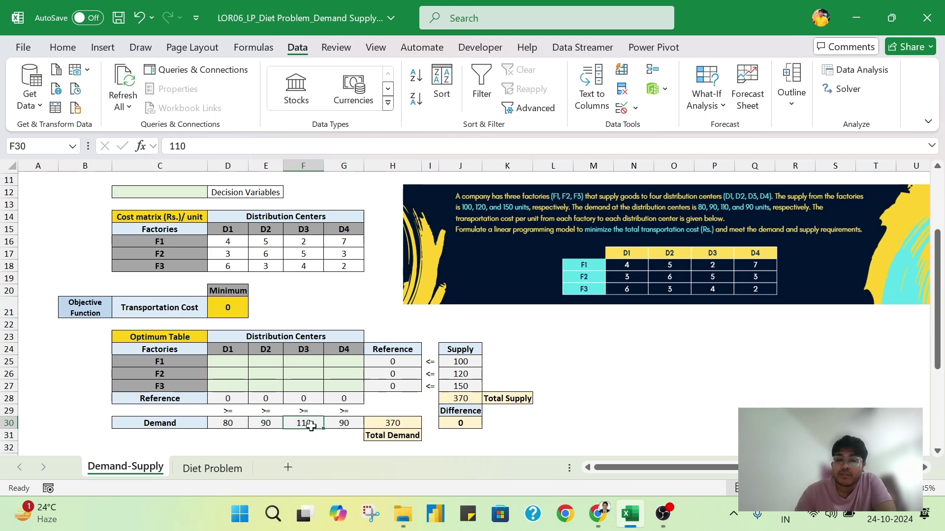
Inspect the Reference formulas in D28:G28 that total the quantities each distribution center receives from the factories
double_click(230, 399)
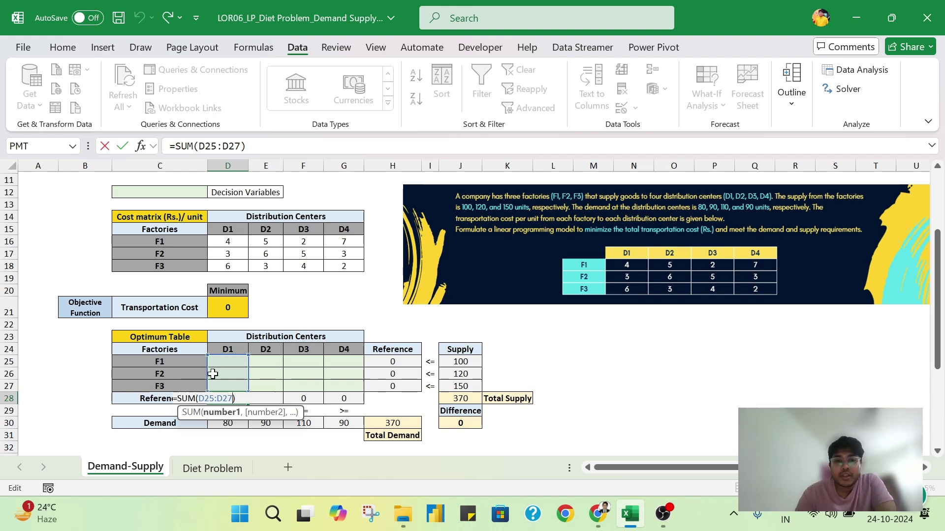
click(240, 400)
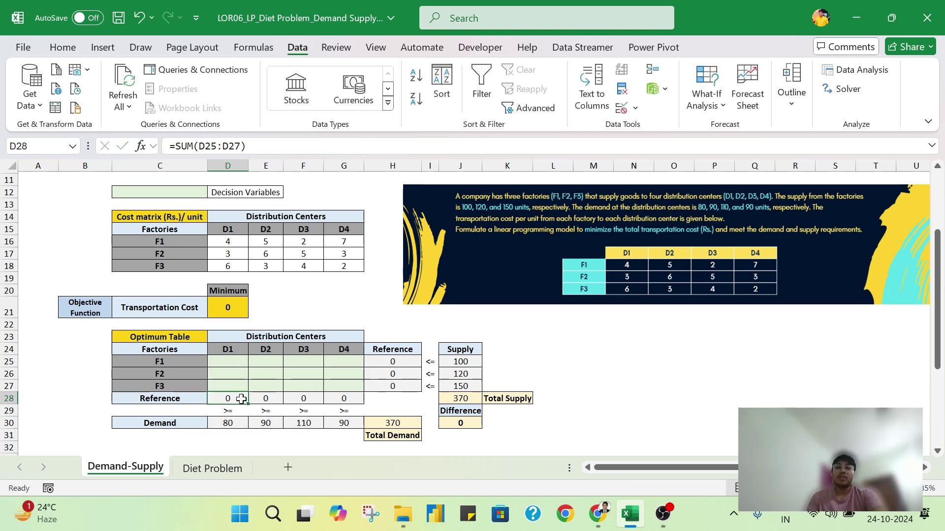
double_click(260, 398)
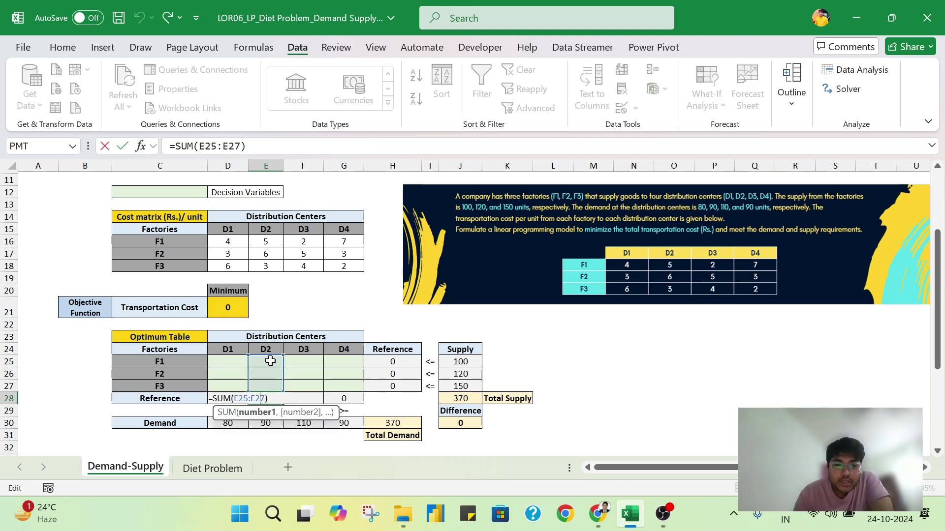
key(Escape)
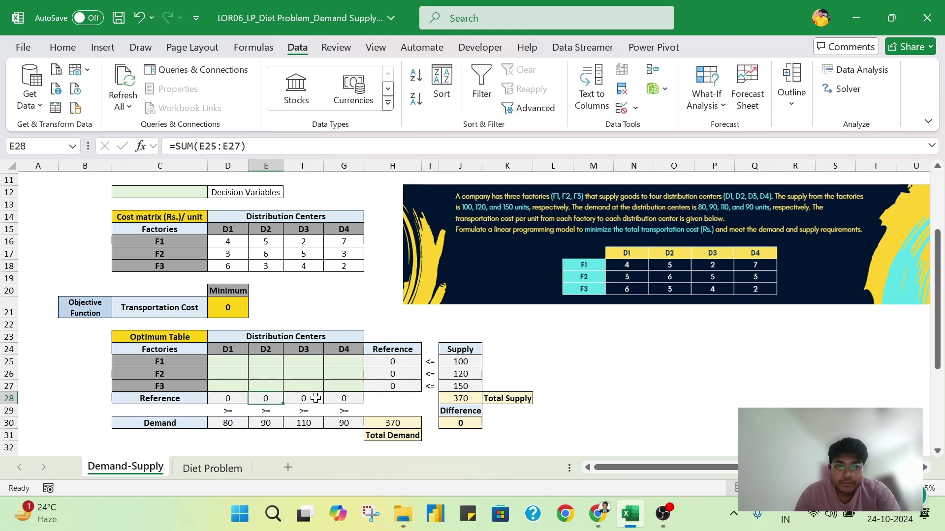
double_click(325, 396)
double_click(326, 397)
key(Escape)
double_click(320, 397)
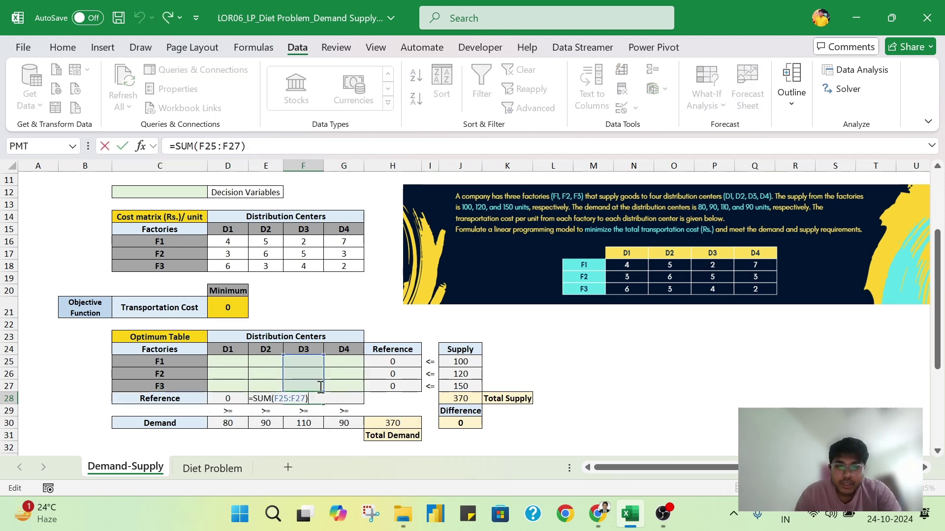
key(Escape)
drag(237, 396, 338, 394)
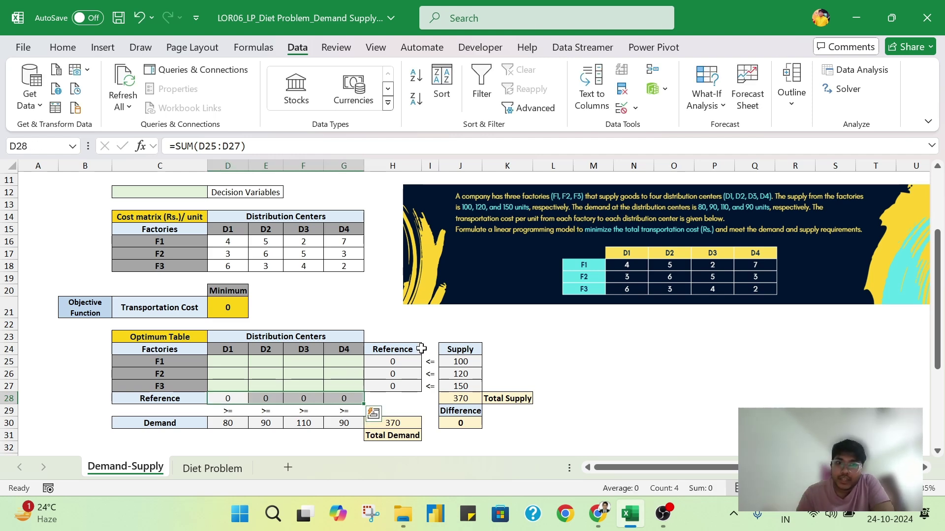
Review the factory Reference totals in H25:H27 against the supply limits in J25:J27
drag(418, 349, 418, 386)
drag(465, 361, 468, 383)
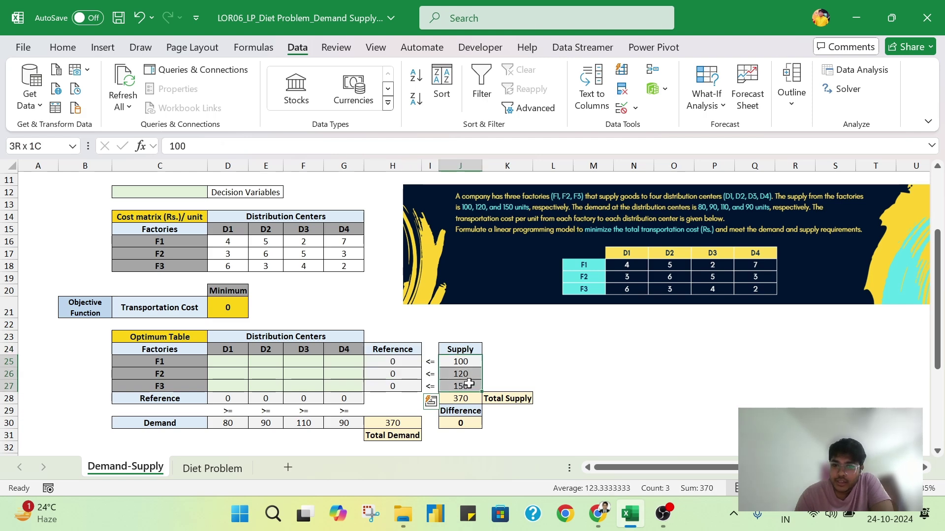
click(396, 372)
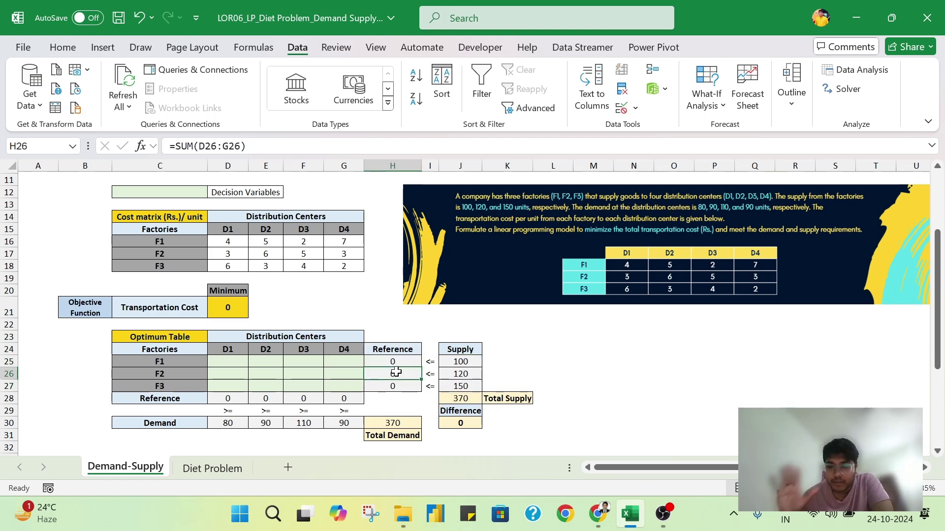
click(314, 325)
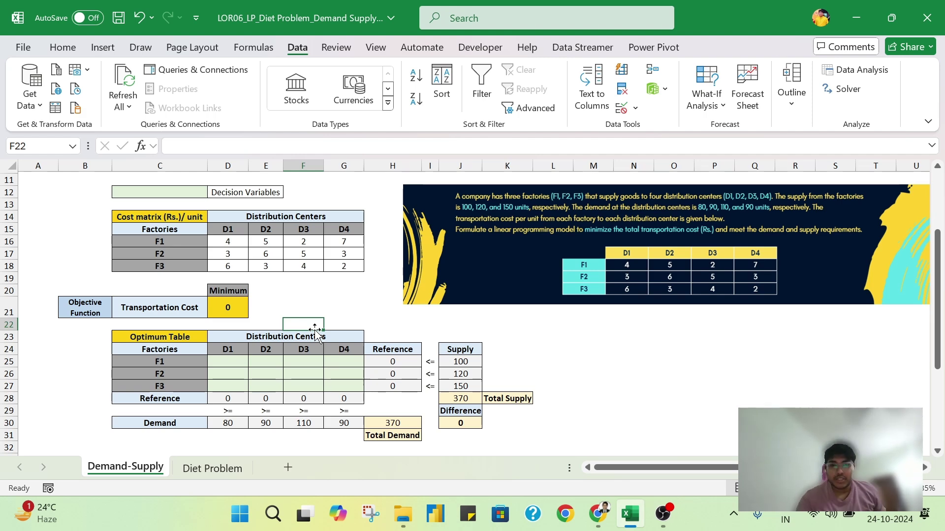
Inspect the Transportation Cost objective formula in D21, which multiplies the unit costs by the decision variables D25:G27
drag(227, 362, 347, 384)
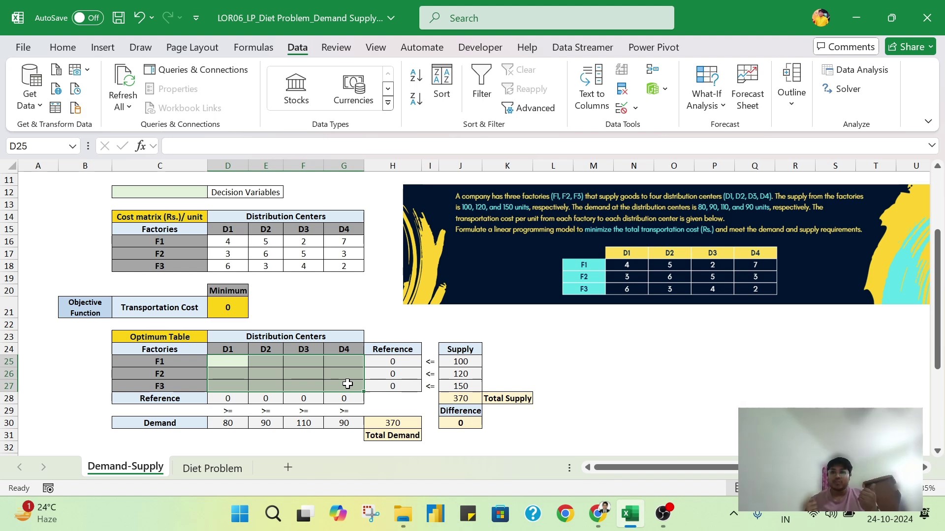
click(231, 308)
double_click(232, 307)
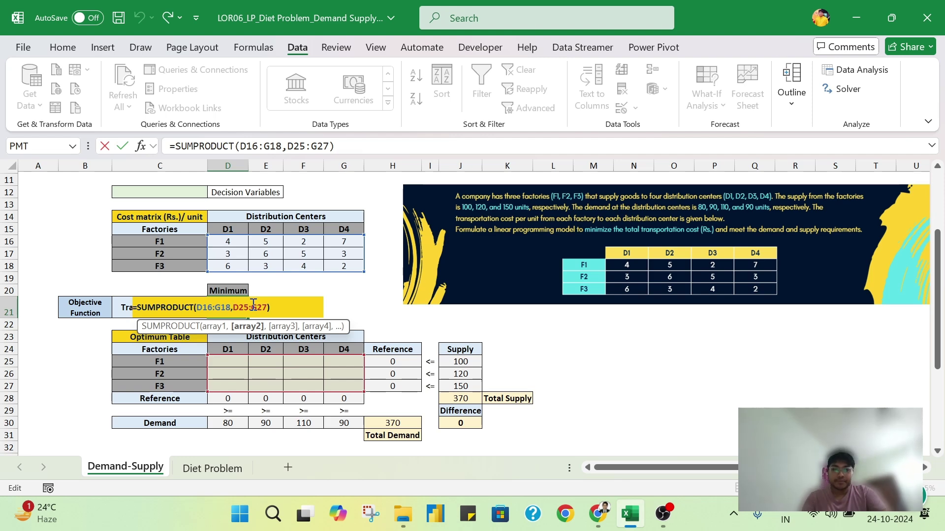
key(Return)
Format M23:N24 as a small example matrix with a yellow fill and all borders
drag(595, 340, 629, 371)
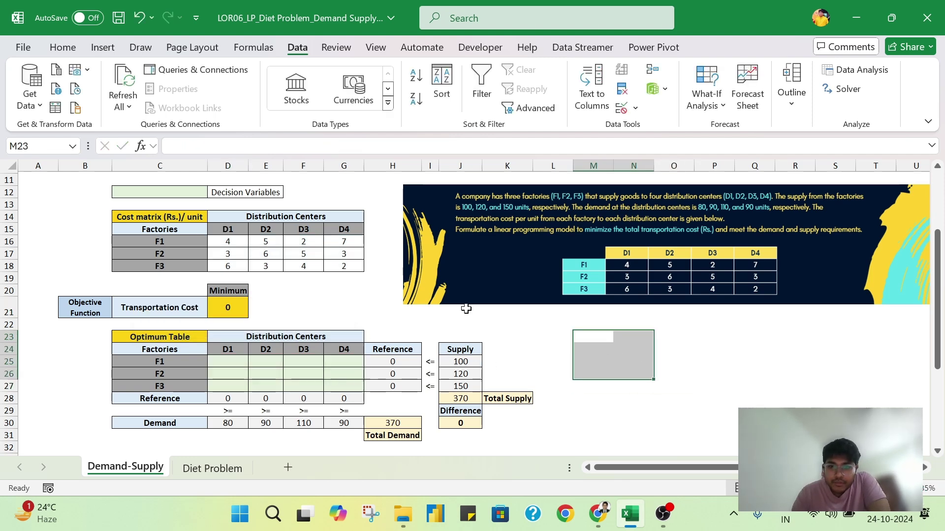
click(75, 47)
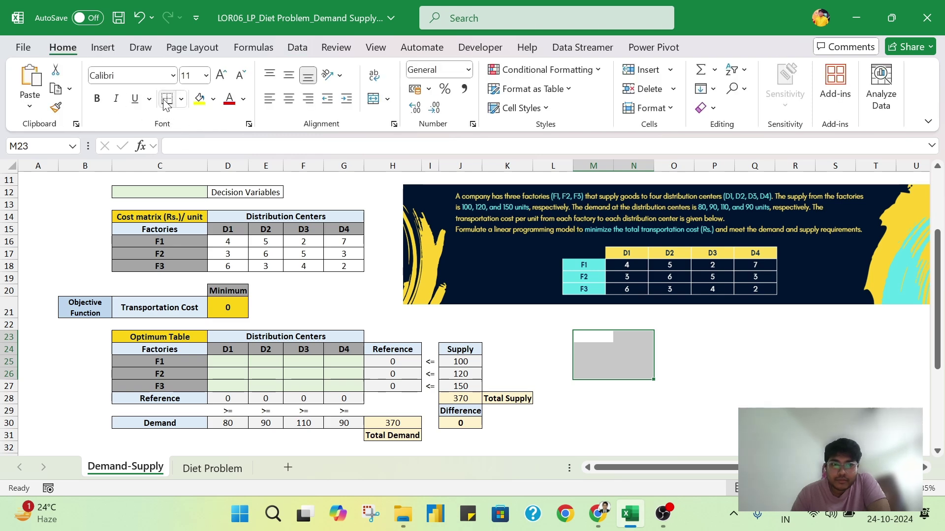
click(611, 367)
drag(584, 329, 618, 350)
click(617, 346)
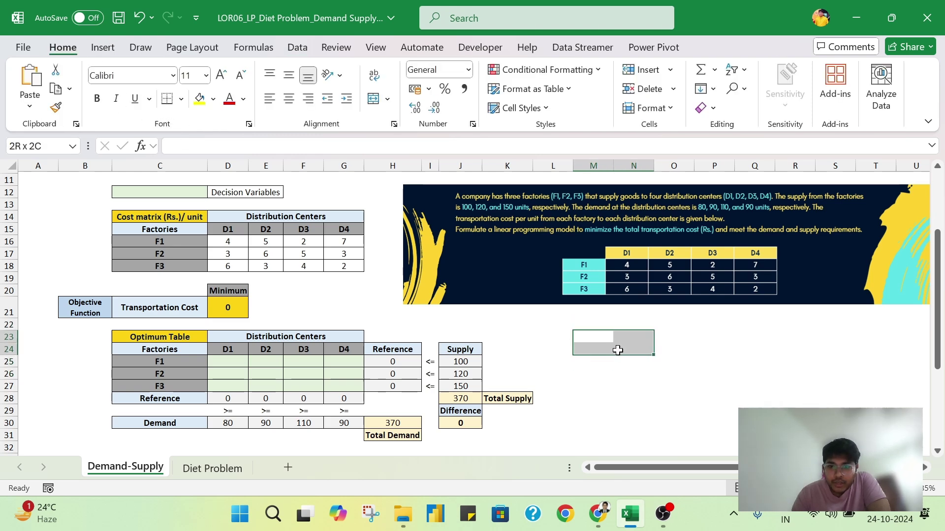
click(198, 100)
click(181, 99)
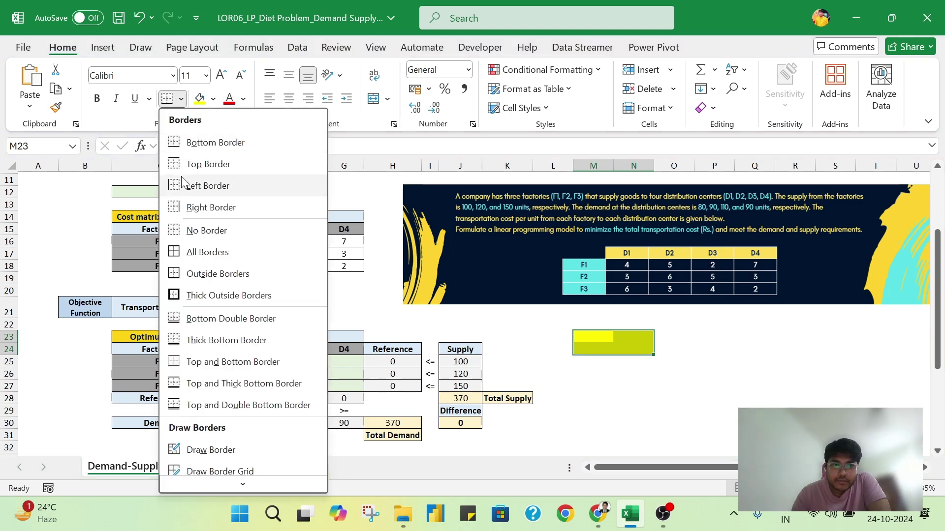
click(207, 251)
click(663, 385)
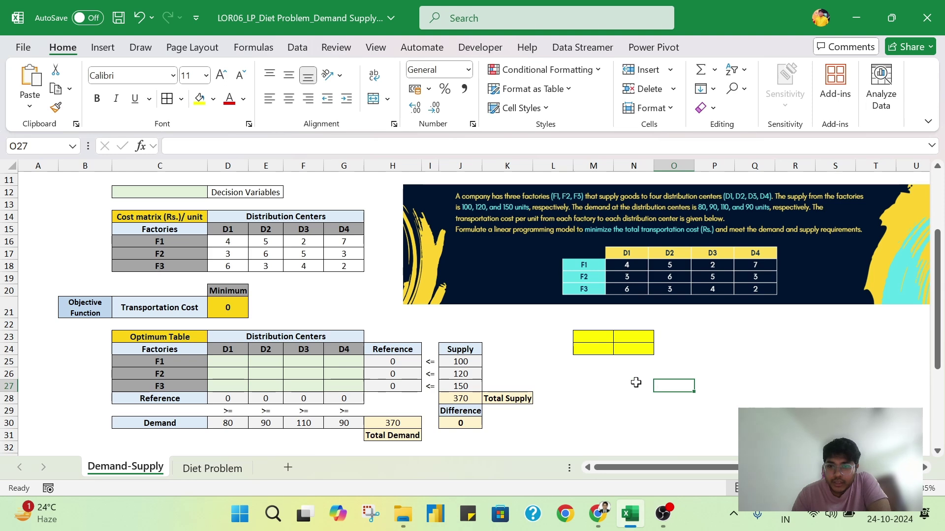
Format M26:N27 as a second two-by-two example matrix with borders and a light blue fill
drag(604, 373, 633, 384)
click(207, 101)
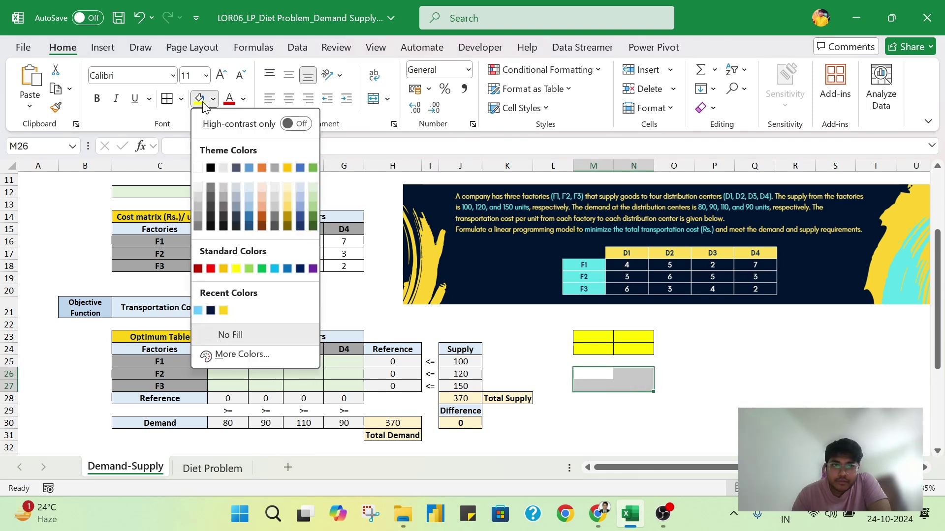
click(204, 104)
click(212, 100)
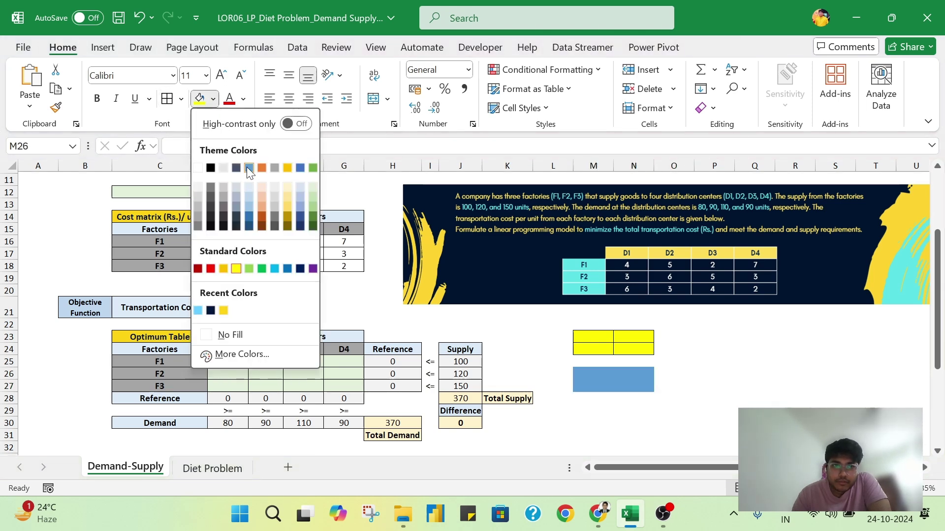
click(248, 187)
click(714, 349)
Fill the yellow matrix with 2 and 3 in row 23, and 5 and 4 in row 24
click(603, 340)
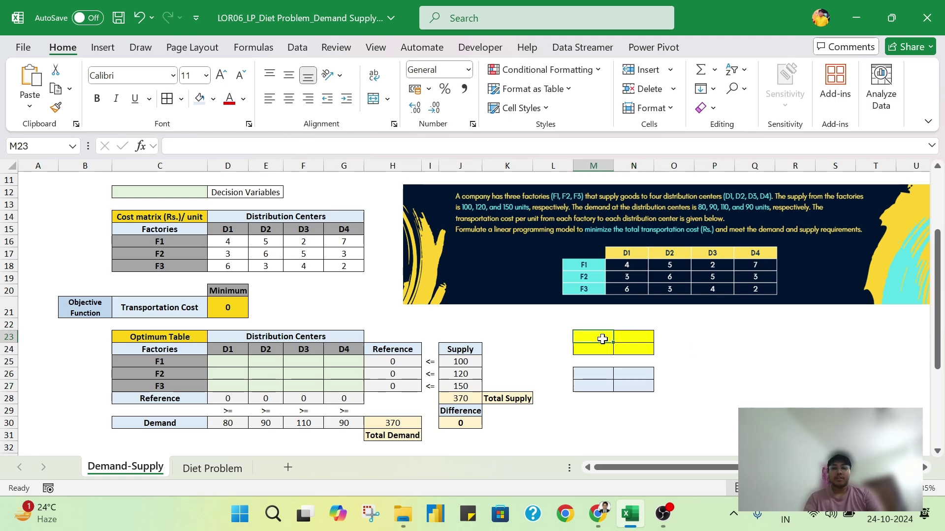
text(2)
key(Right)
text(3)
key(Return)
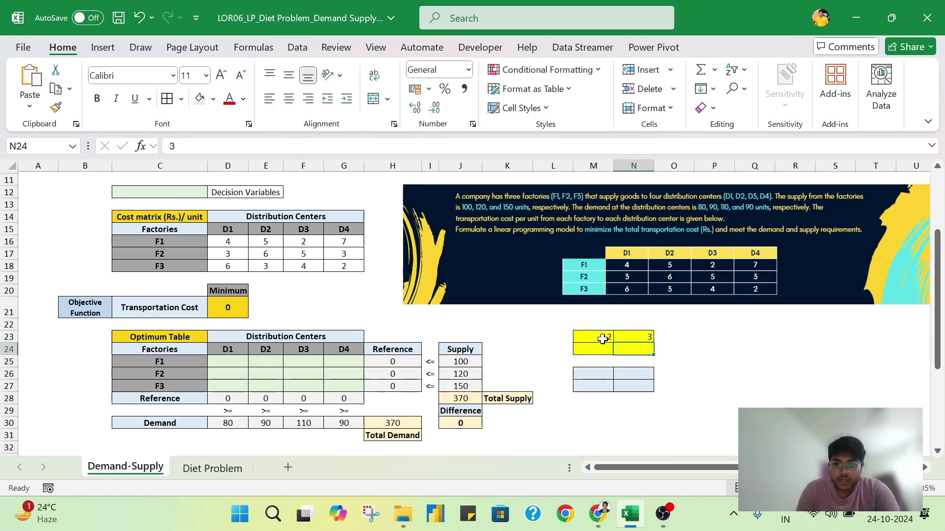
text(4)
key(Left)
text(5)
key(Right)
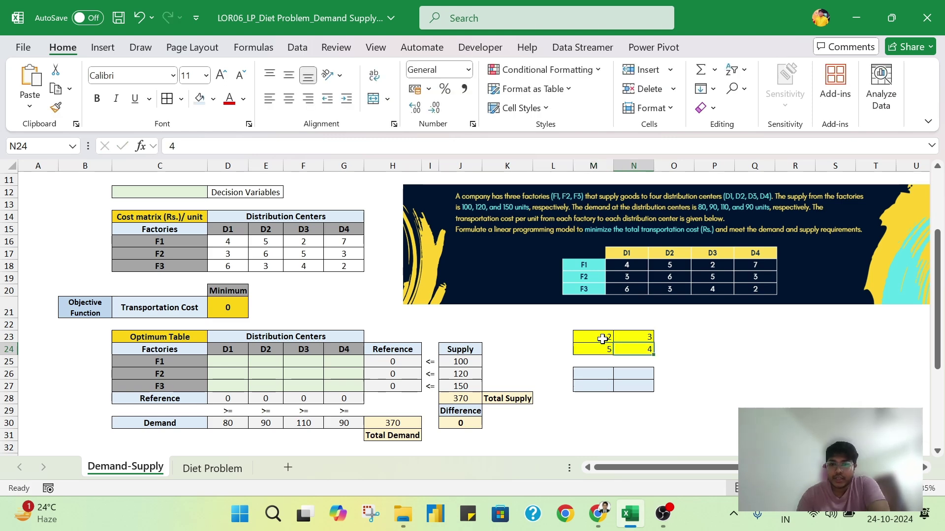
Fill the blue matrix with a and b in row 26, and d and c in row 27
click(603, 373)
text(a)
key(Right)
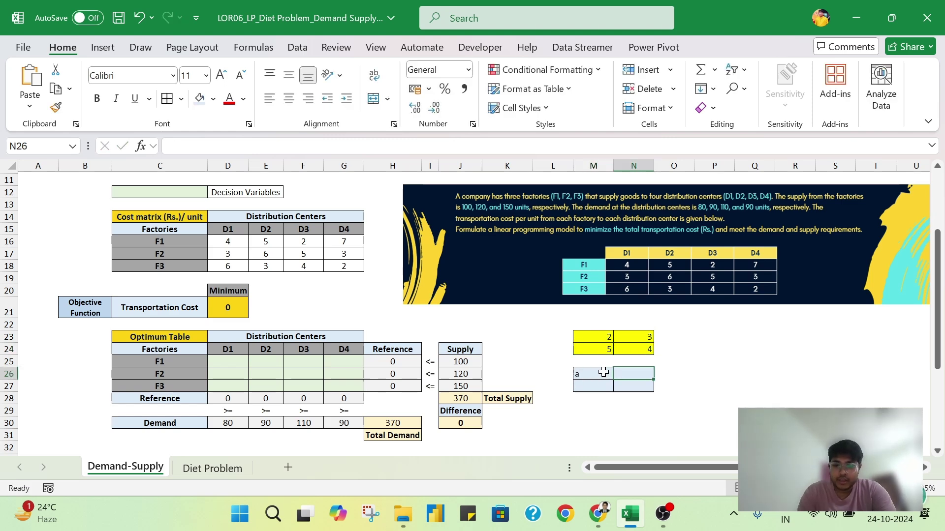
text(b)
key(Return)
text(c)
key(Left)
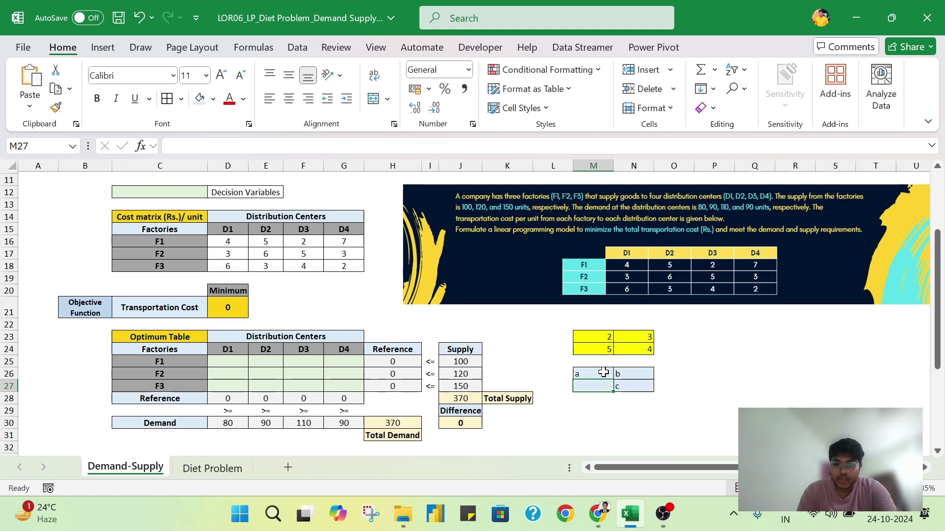
text(d)
key(Right)
key(Right)
key(Right)
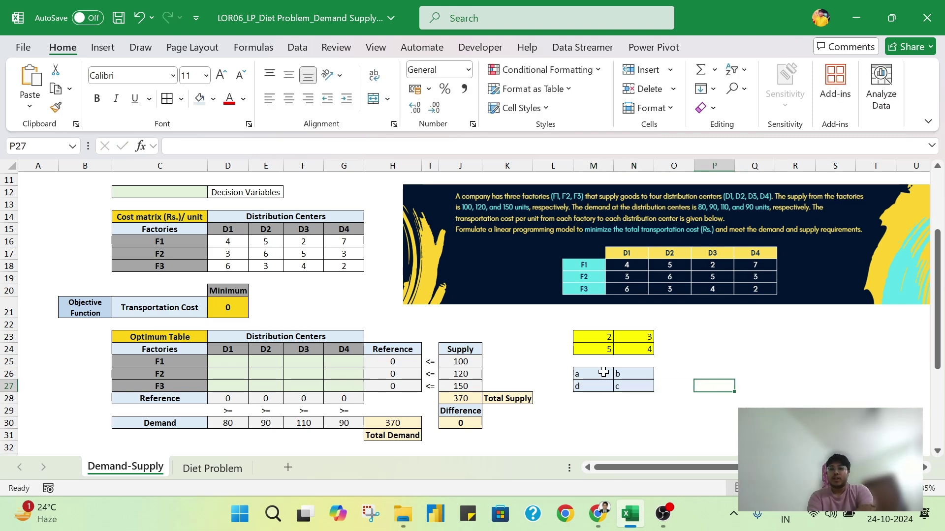
Center the contents of M23:N27 both vertically and horizontally
drag(596, 337, 633, 385)
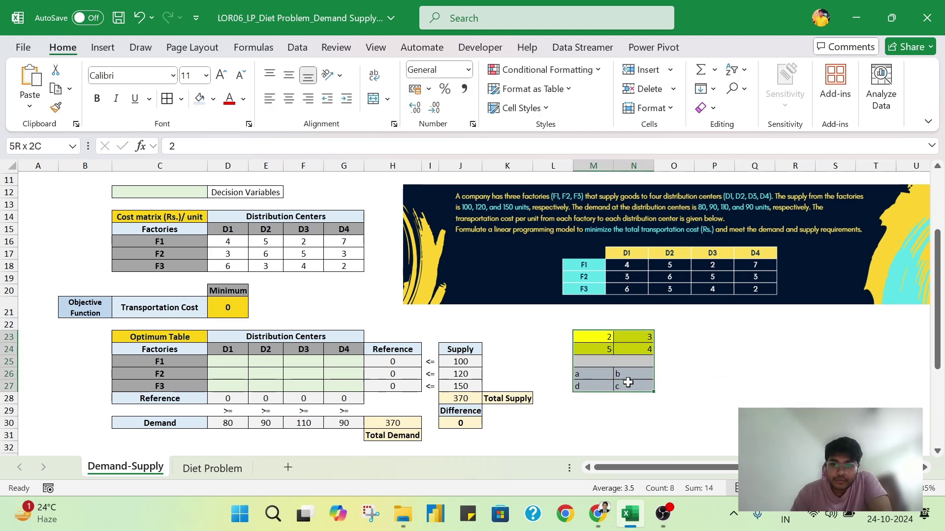
click(288, 75)
click(288, 98)
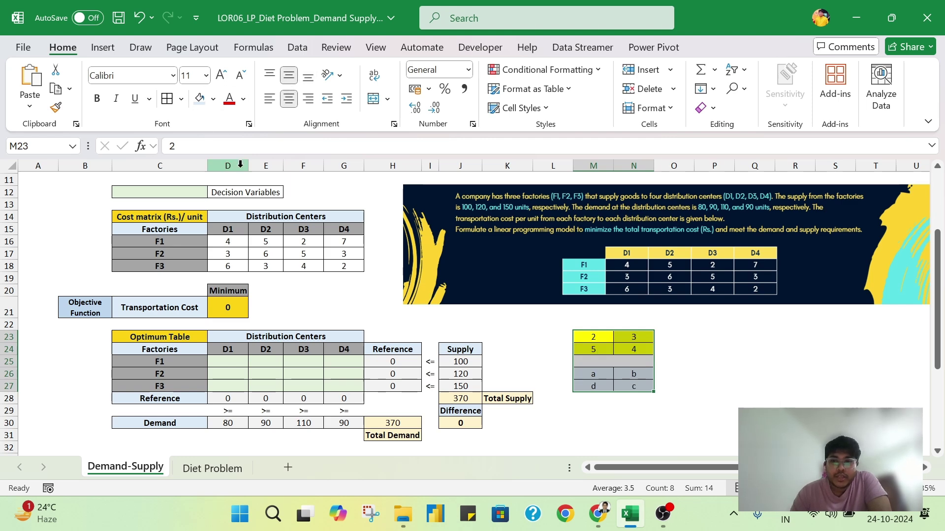
click(753, 397)
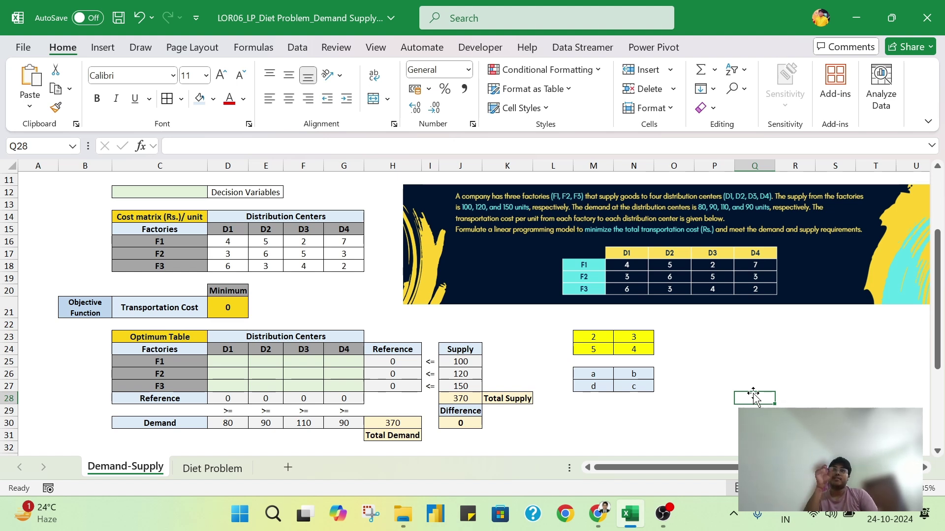
Compare the cells of the yellow number matrix with the matching cells of the blue letter matrix
click(507, 337)
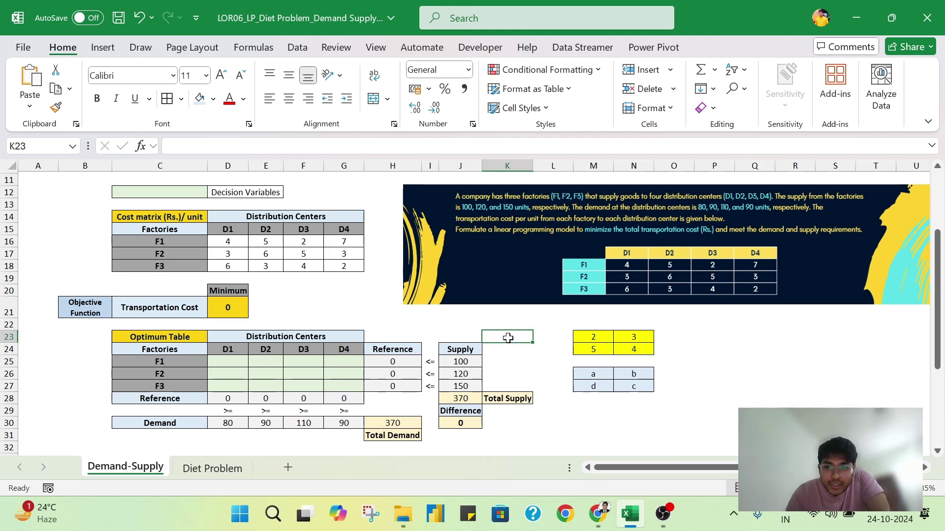
click(596, 337)
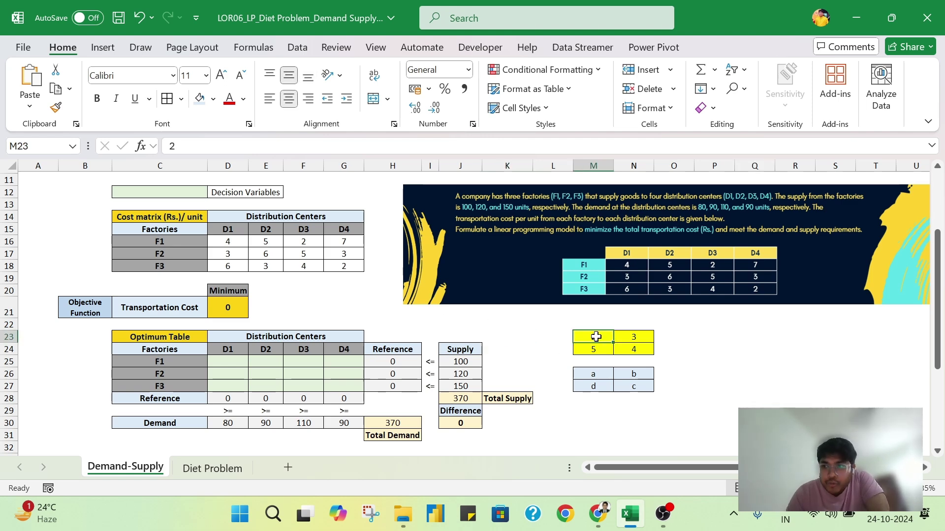
drag(596, 337, 635, 349)
drag(593, 375, 629, 386)
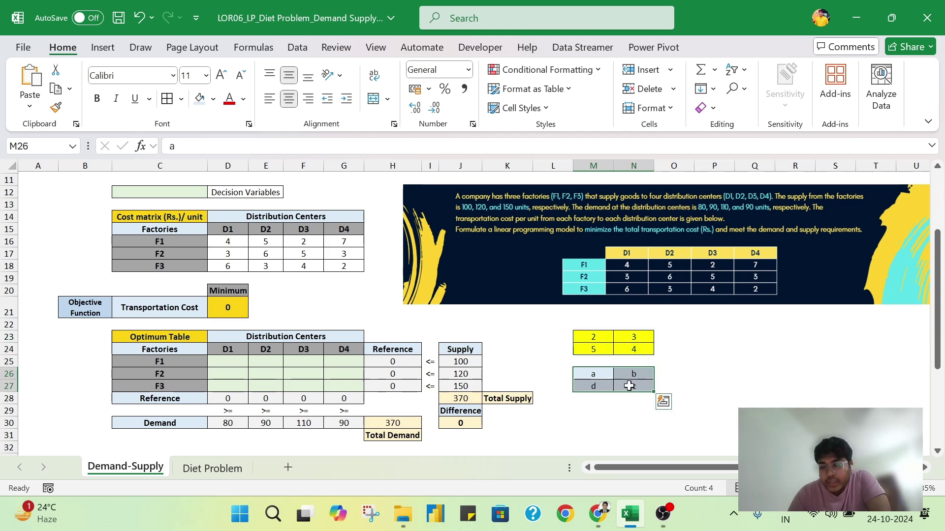
click(588, 327)
click(588, 336)
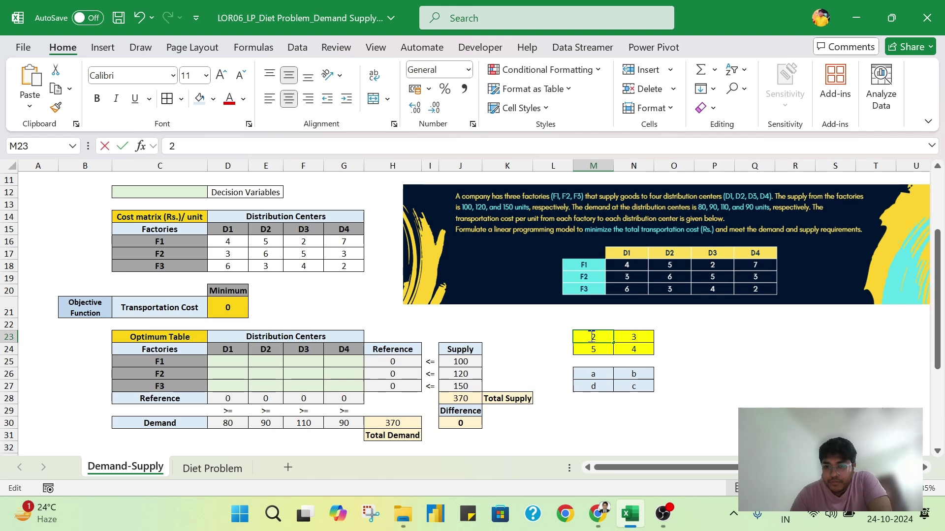
double_click(602, 337)
Add centered column labels M and N above the yellow matrix in M22:N22
click(592, 325)
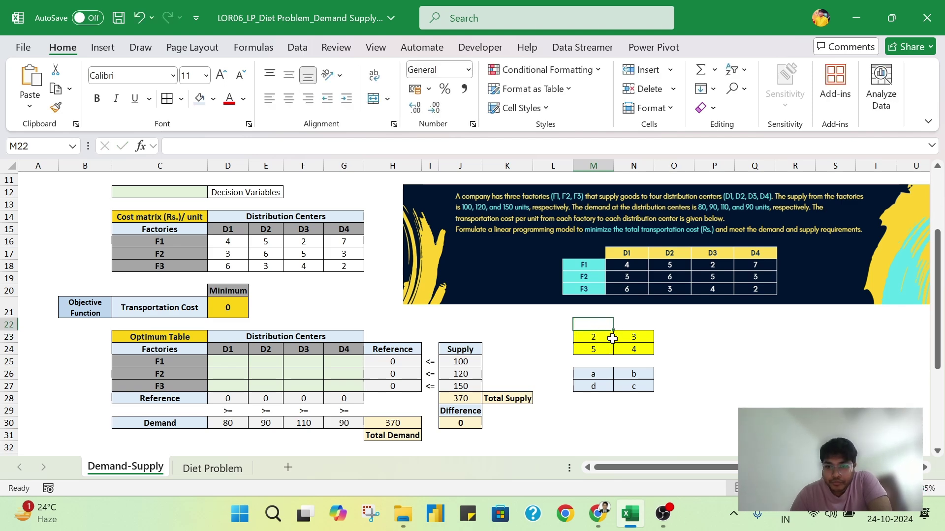
text(A)
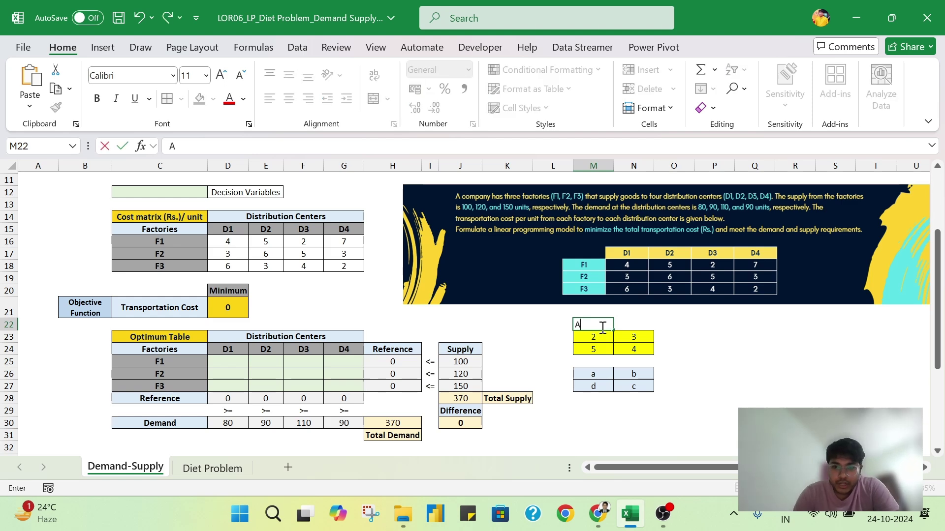
key(BackSpace)
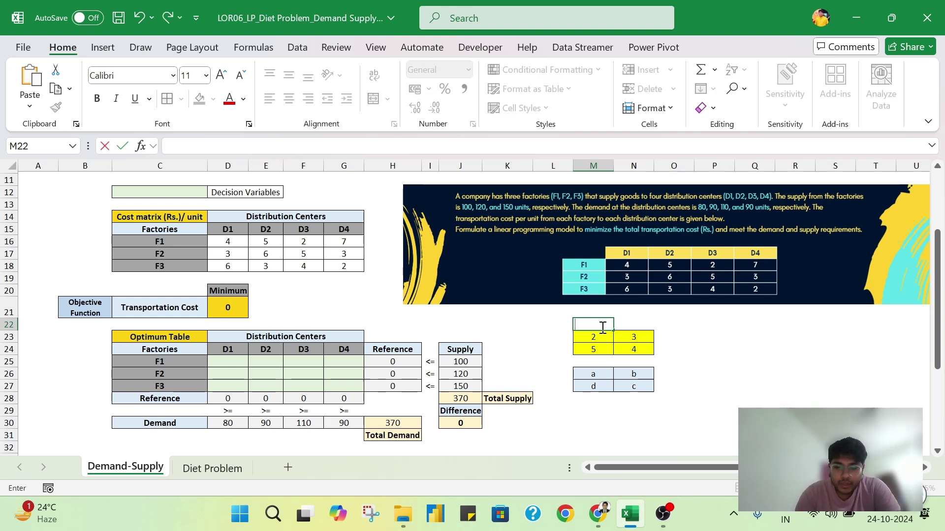
text(M)
key(Tab)
text(N)
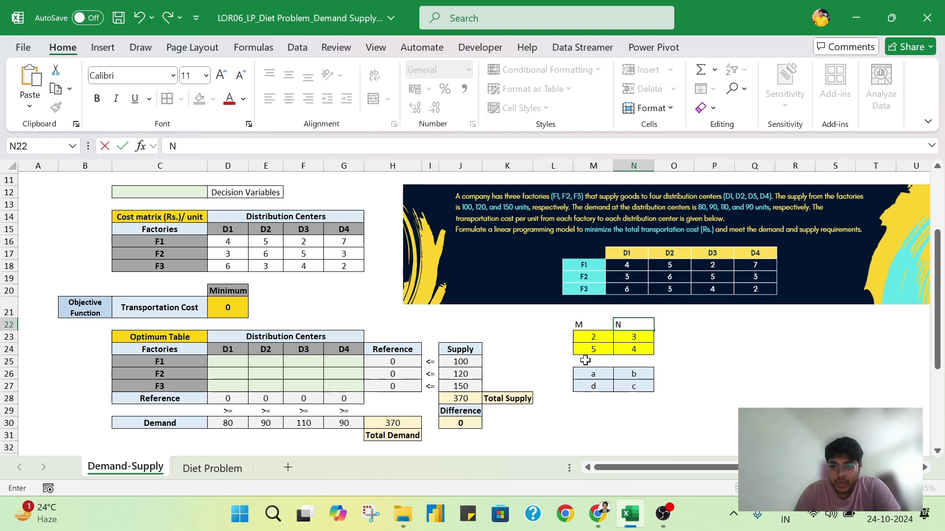
key(Return)
key(Return)
key(Return)
drag(590, 325, 635, 325)
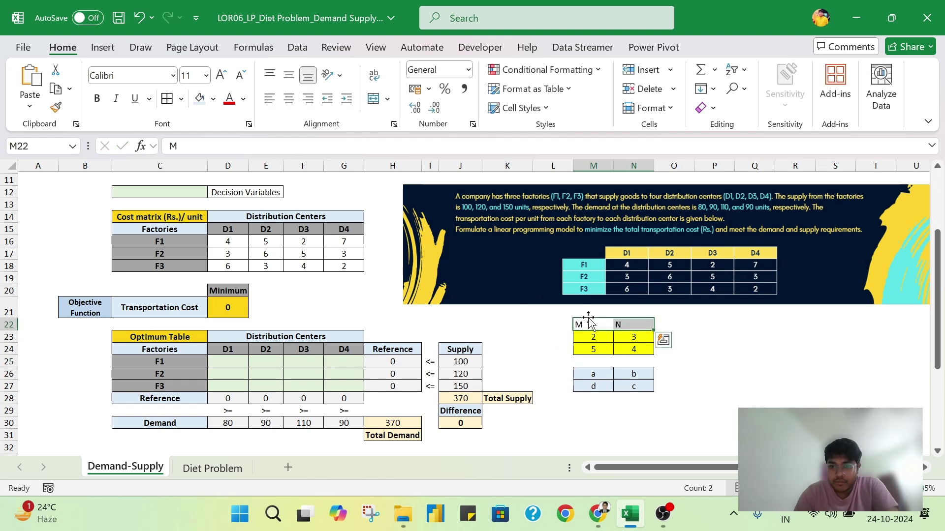
click(289, 98)
Label the yellow matrix's rows 45 and 46 in L23:L24
click(554, 338)
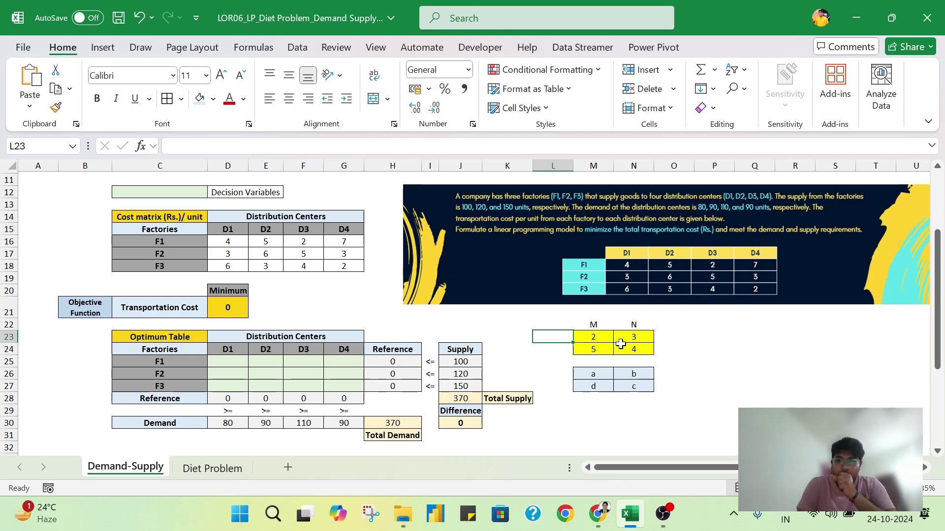
text(45)
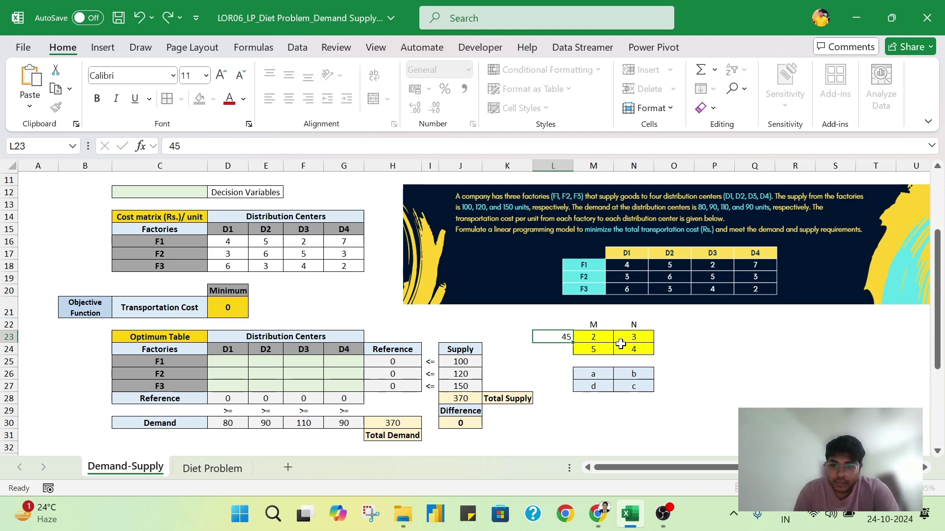
key(Return)
text(46)
key(Tab)
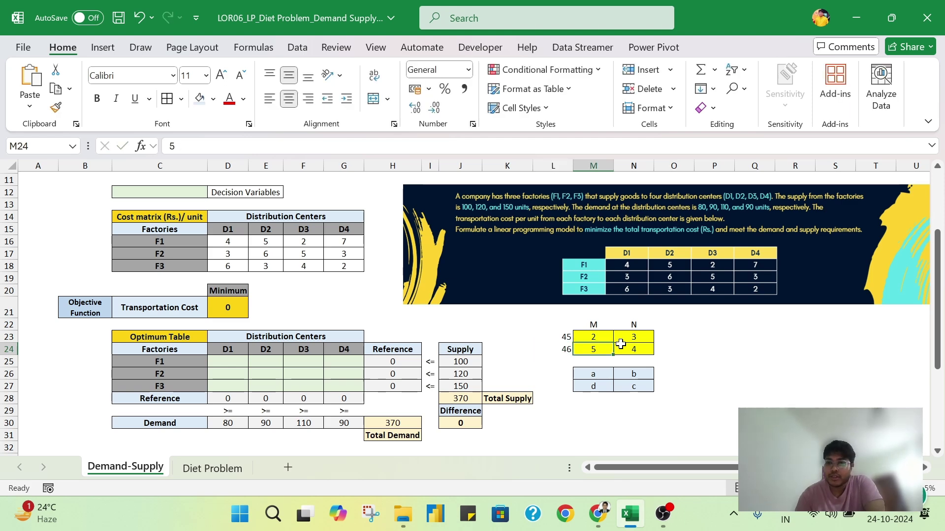
Move the blue letter matrix down one row to M27:N28
drag(566, 338, 619, 386)
click(709, 324)
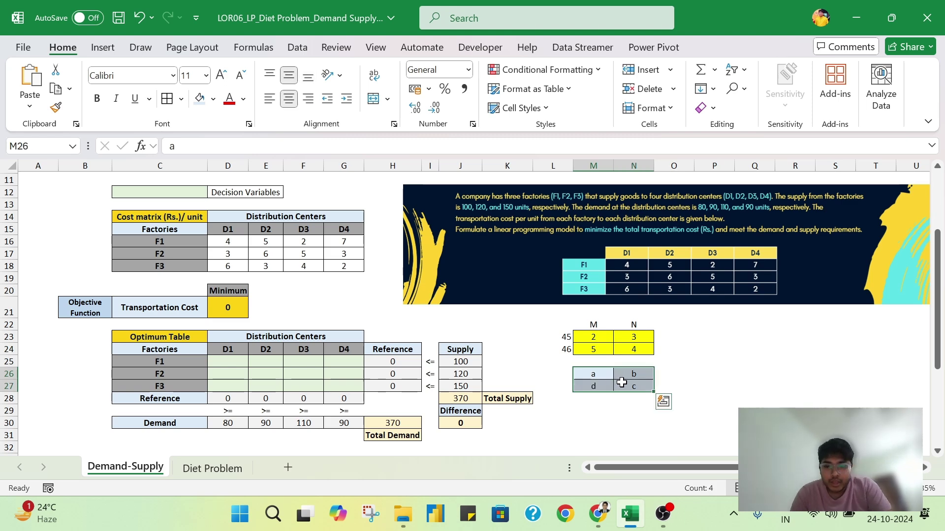
key(ctrl+c)
click(595, 384)
key(ctrl+v)
click(683, 375)
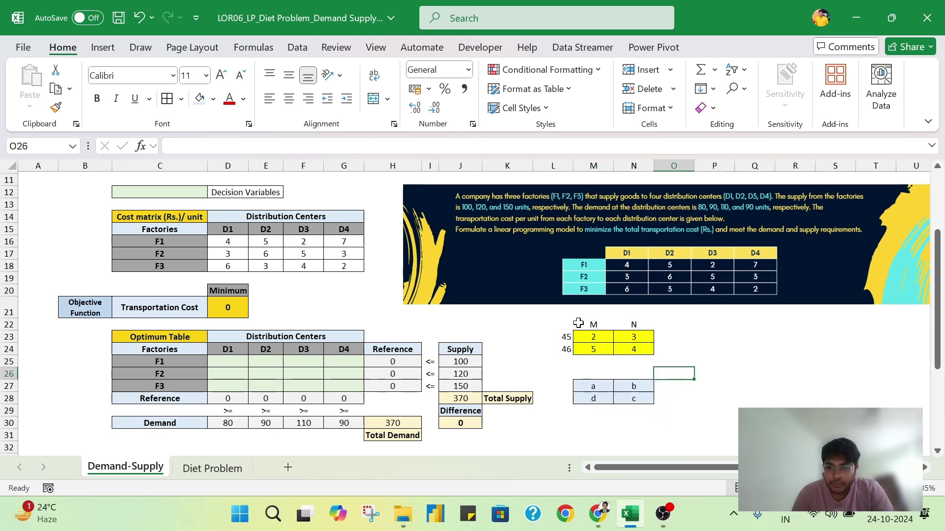
Copy the M and N column labels to M26:N26 and the row labels 45 and 46 to L27:L28
drag(592, 325, 640, 327)
key(ctrl+c)
click(595, 375)
key(ctrl+v)
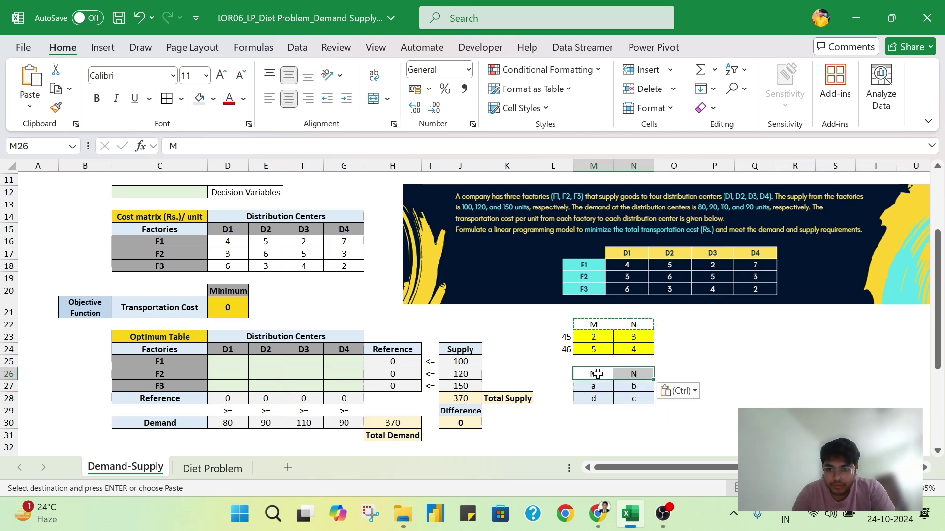
drag(565, 337, 568, 347)
key(ctrl+c)
click(553, 386)
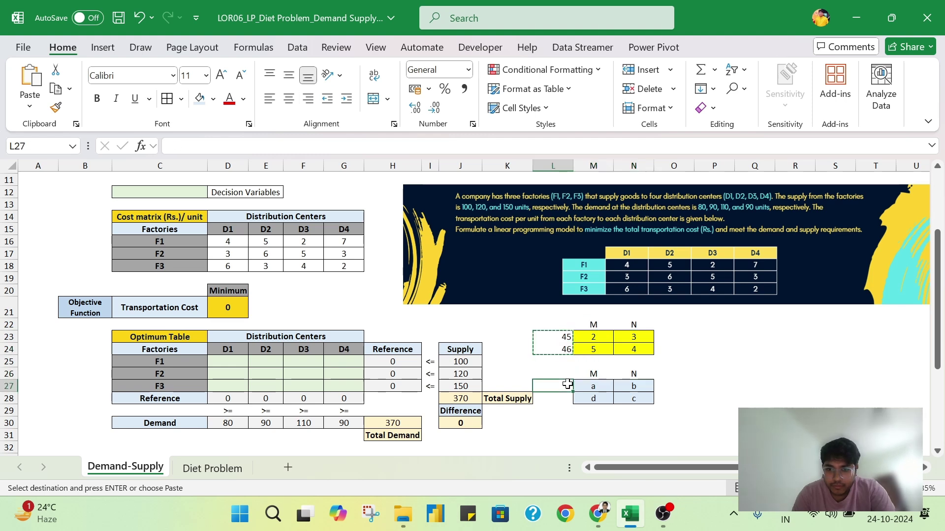
key(ctrl+v)
click(697, 375)
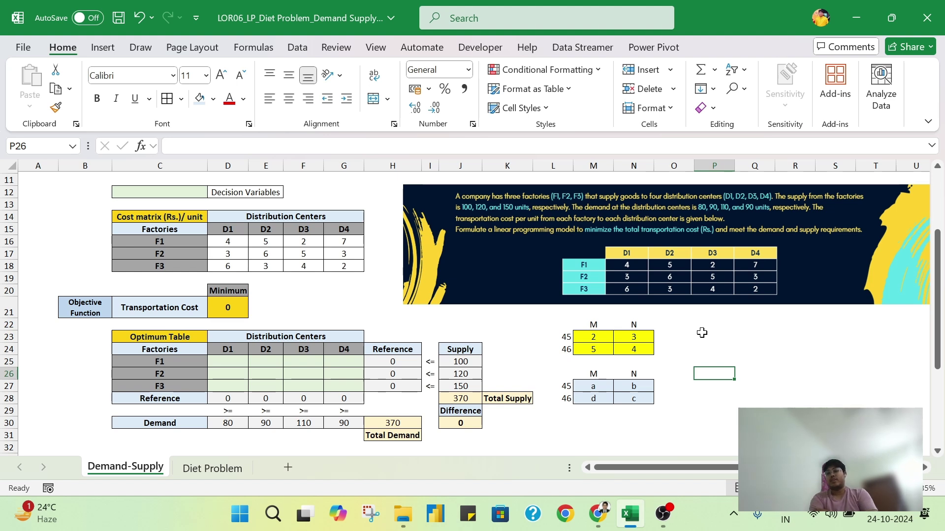
Compare the labeled yellow and blue matrices by their matching row and column positions
drag(561, 325, 624, 351)
click(608, 334)
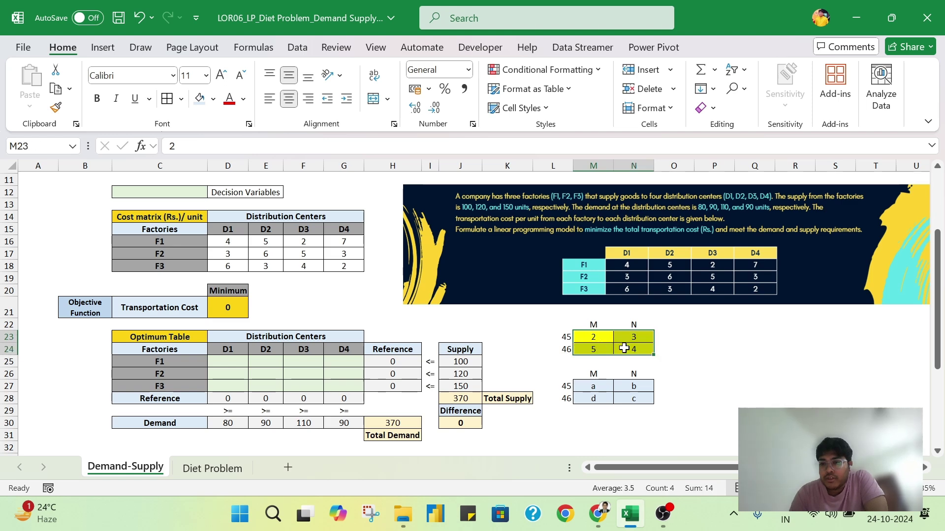
drag(595, 397, 619, 397)
click(602, 375)
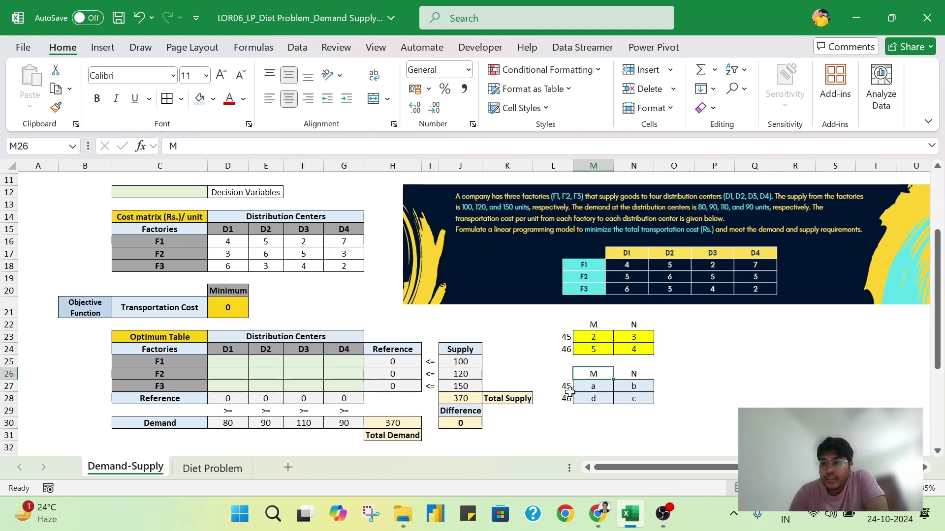
Trace how each row and column label pair identifies a yellow matrix cell and its counterpart in the blue matrix
click(562, 389)
click(597, 320)
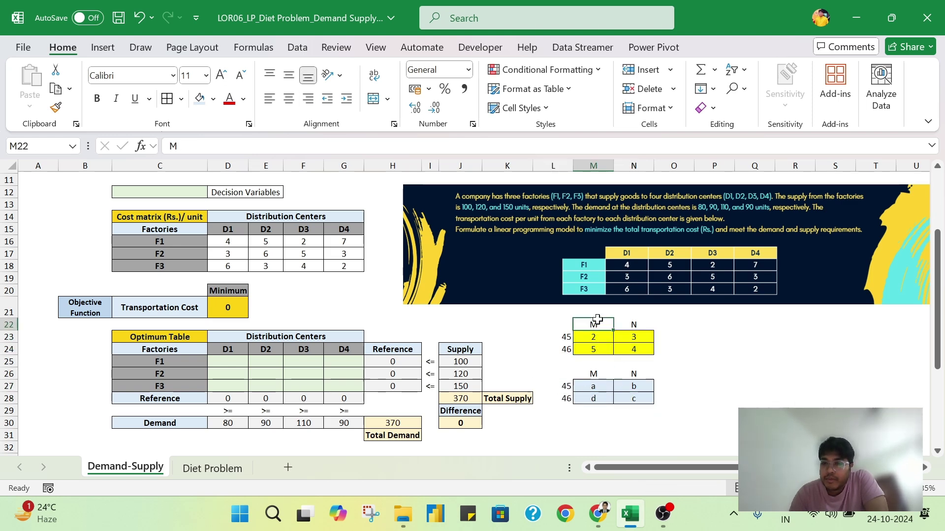
click(565, 338)
click(610, 318)
click(601, 325)
click(565, 338)
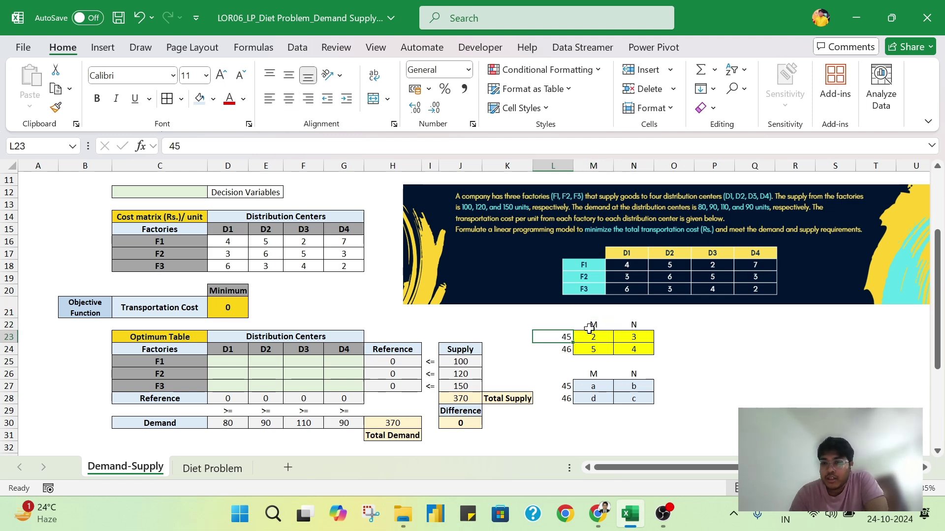
click(593, 325)
click(565, 338)
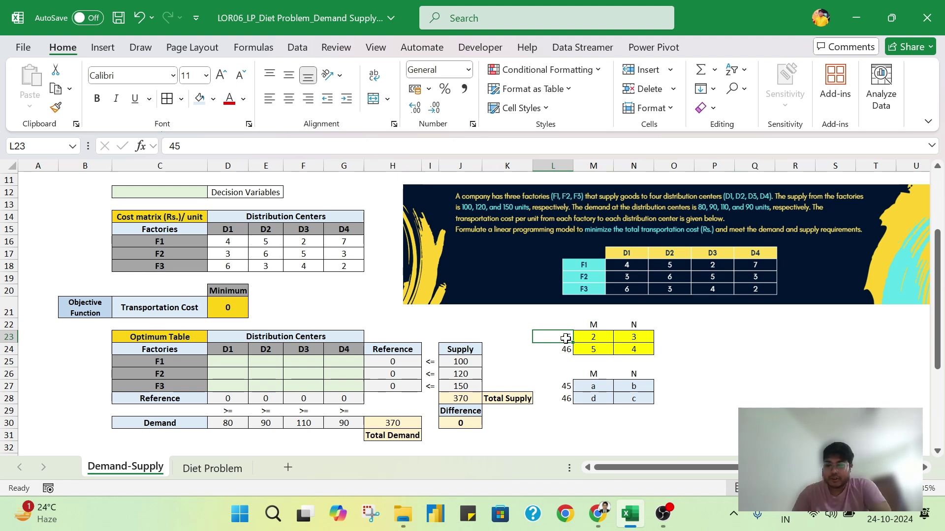
click(636, 326)
click(564, 339)
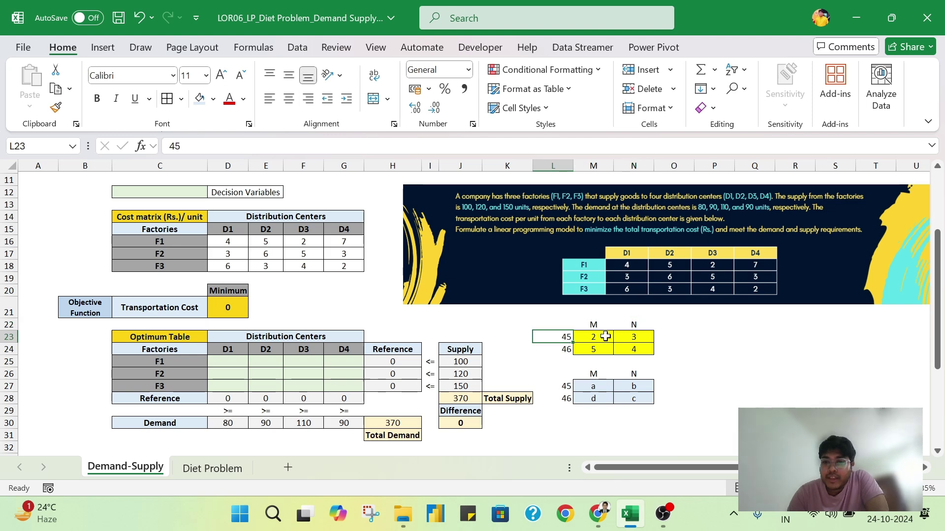
click(646, 337)
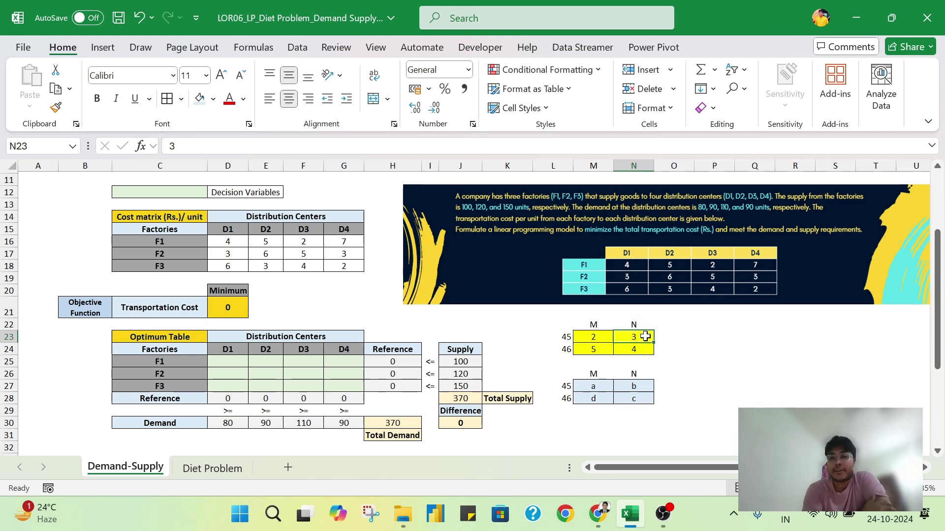
click(637, 351)
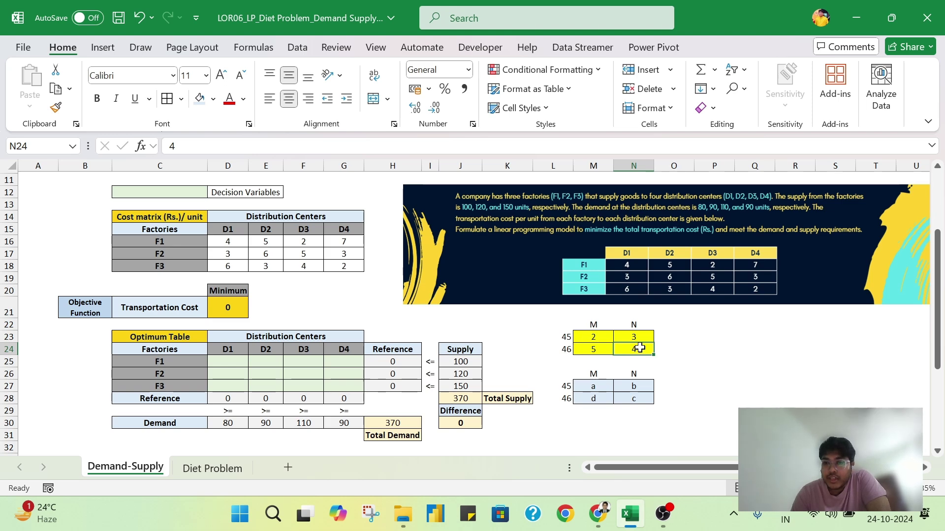
click(634, 374)
click(638, 400)
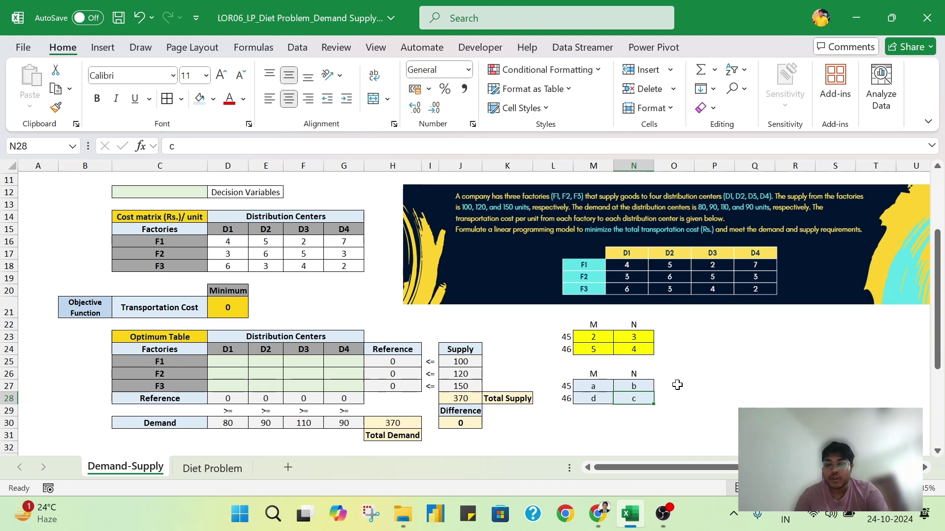
Write the expanded sum of products 2a+3b+5d+4c in P23 beside the example matrices
click(712, 337)
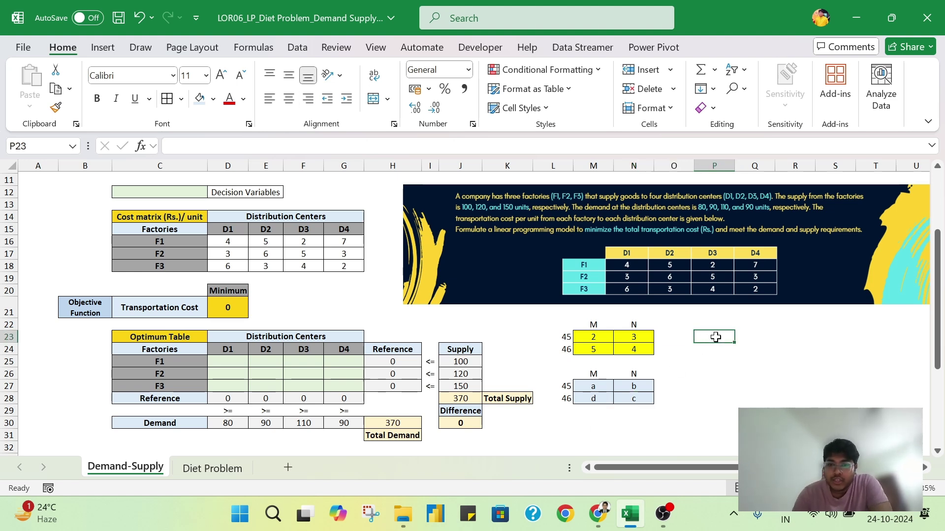
text(2a+3b+)
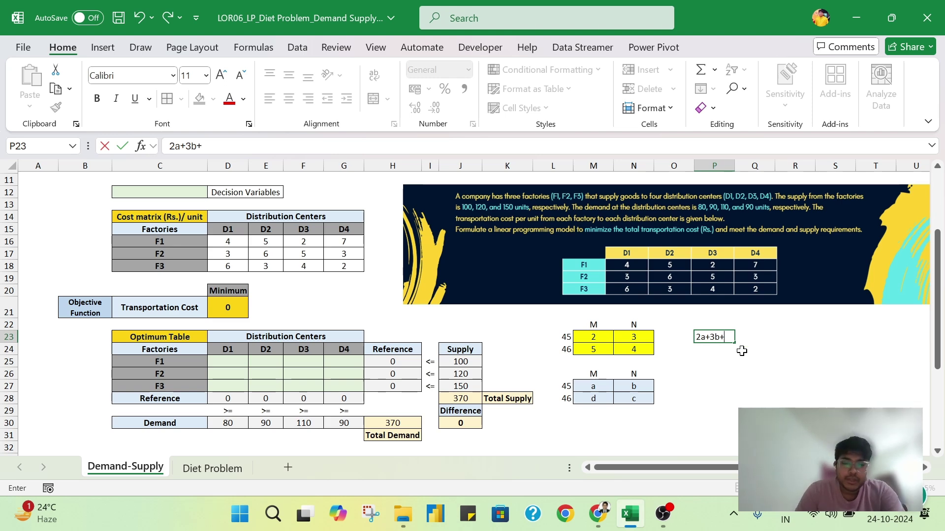
text(d_)
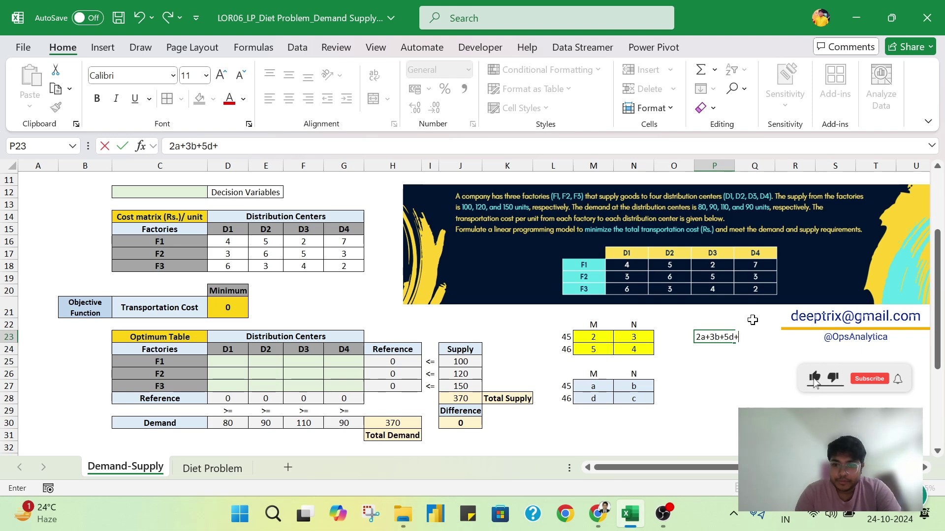
key(Return)
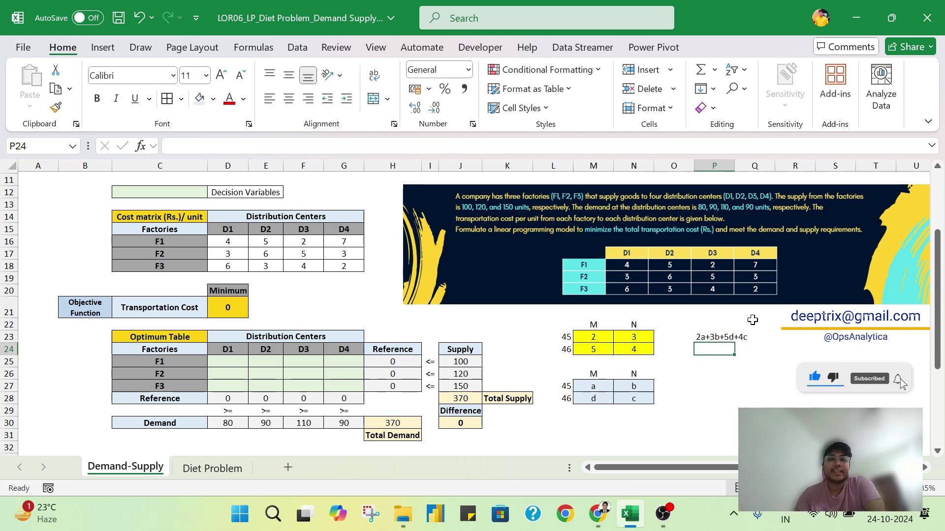
click(671, 350)
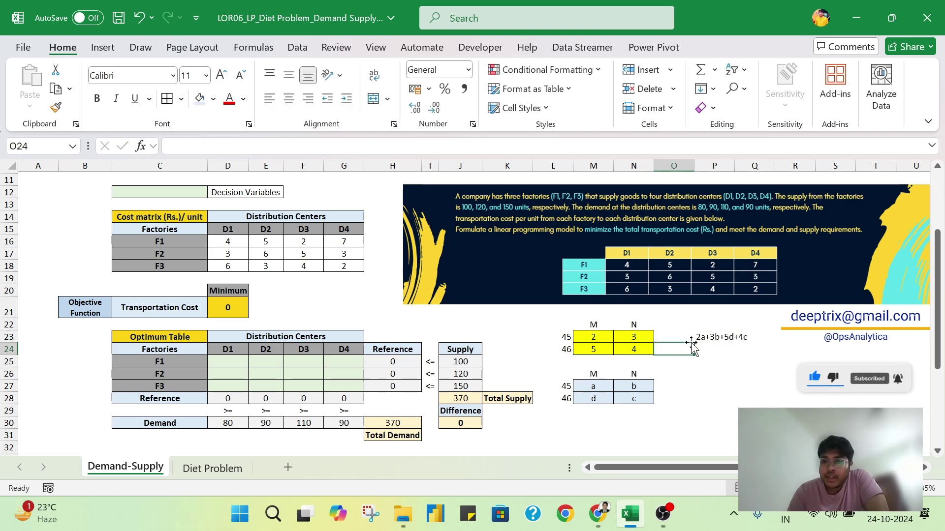
drag(711, 335, 741, 337)
click(709, 361)
click(709, 327)
click(709, 336)
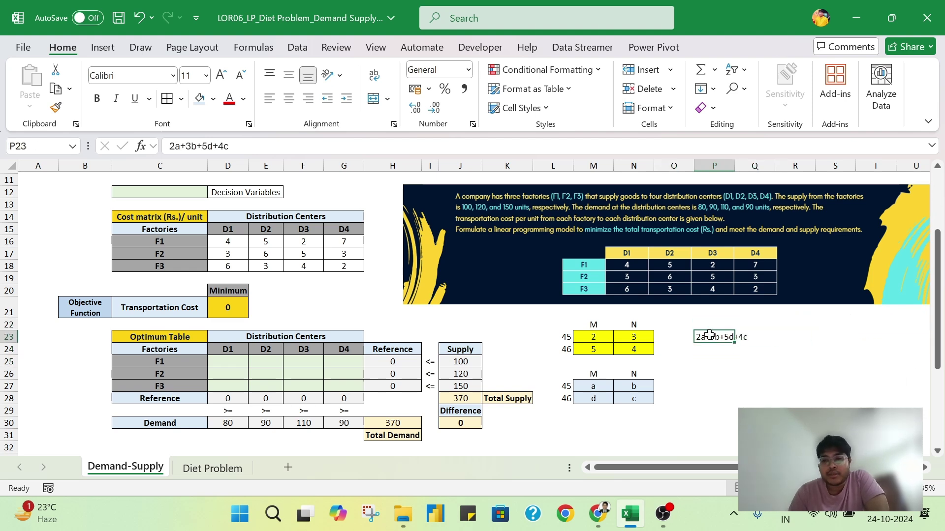
Review the SUMPRODUCT formula in D21, test it with 1 in the F2–D1 cell D26, and clear the test value
double_click(229, 306)
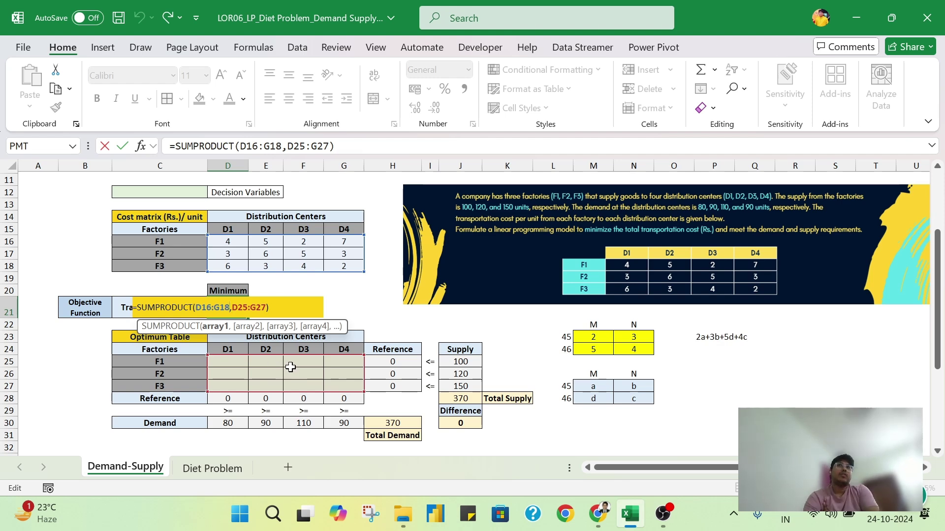
key(ctrl+Return)
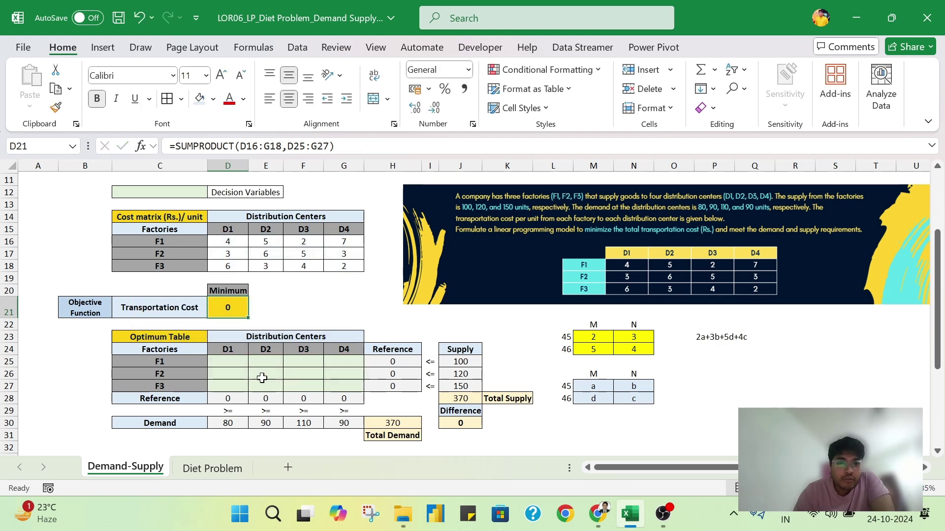
click(240, 374)
text(1)
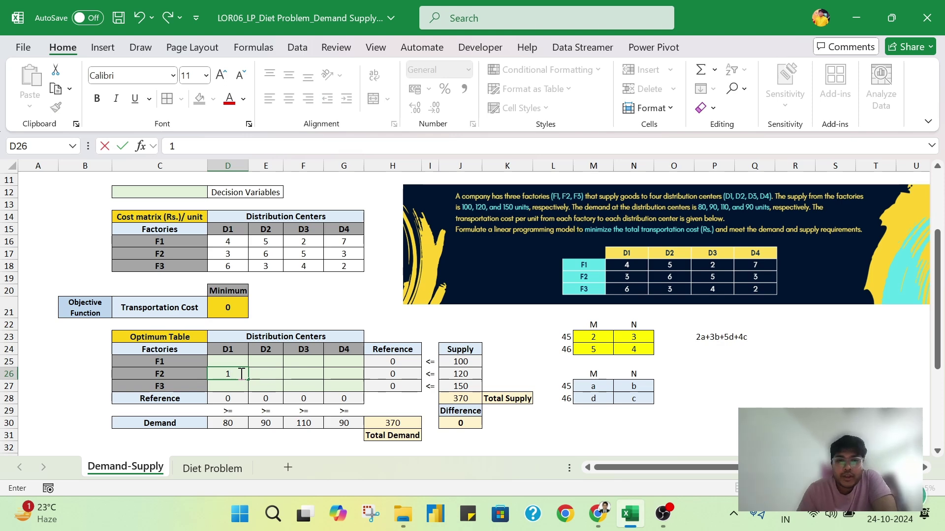
key(Return)
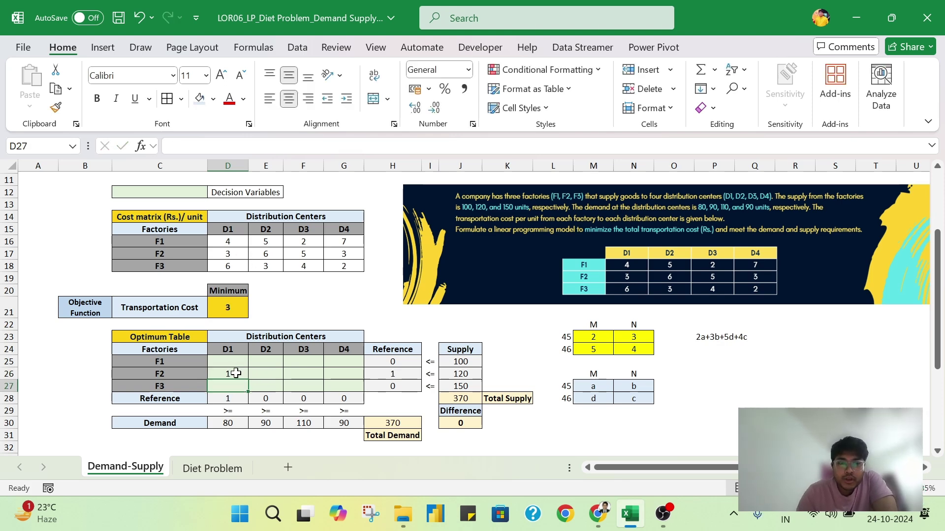
click(237, 374)
click(238, 253)
click(236, 310)
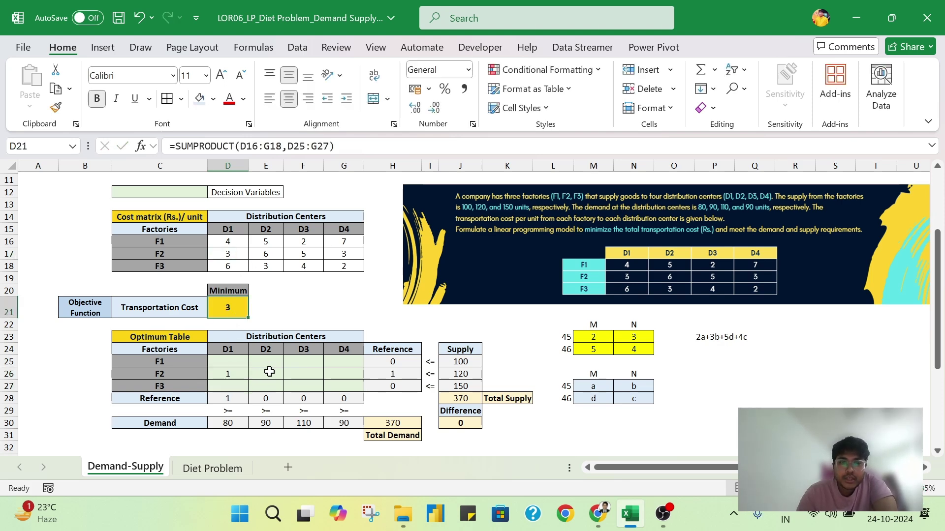
click(268, 373)
drag(249, 373, 246, 373)
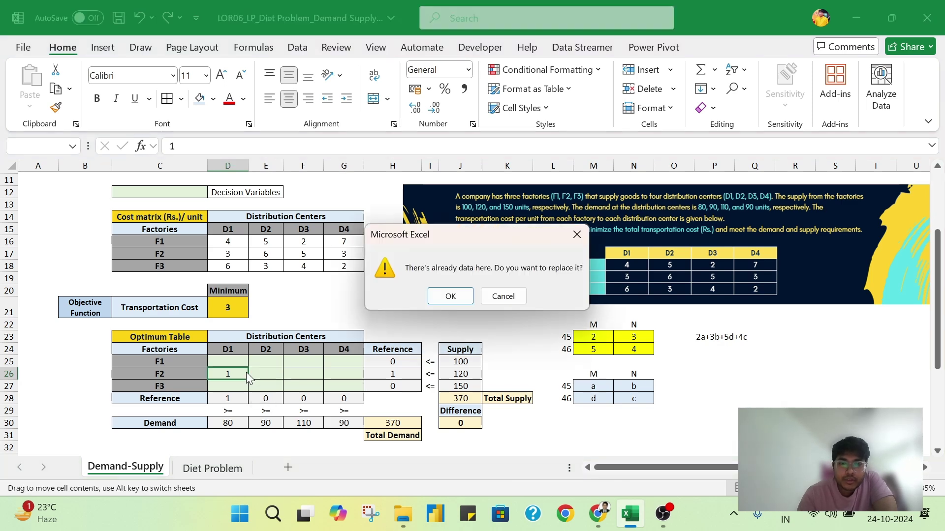
click(575, 236)
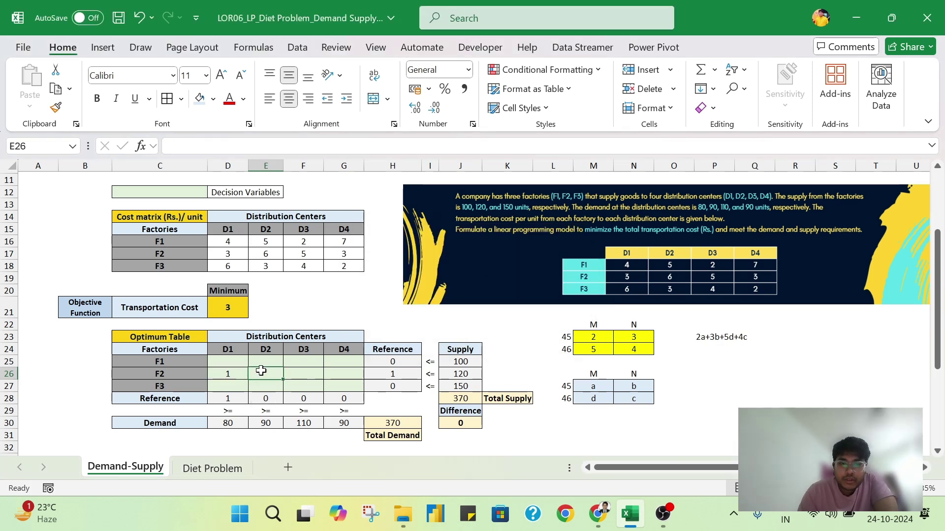
click(239, 372)
key(Delete)
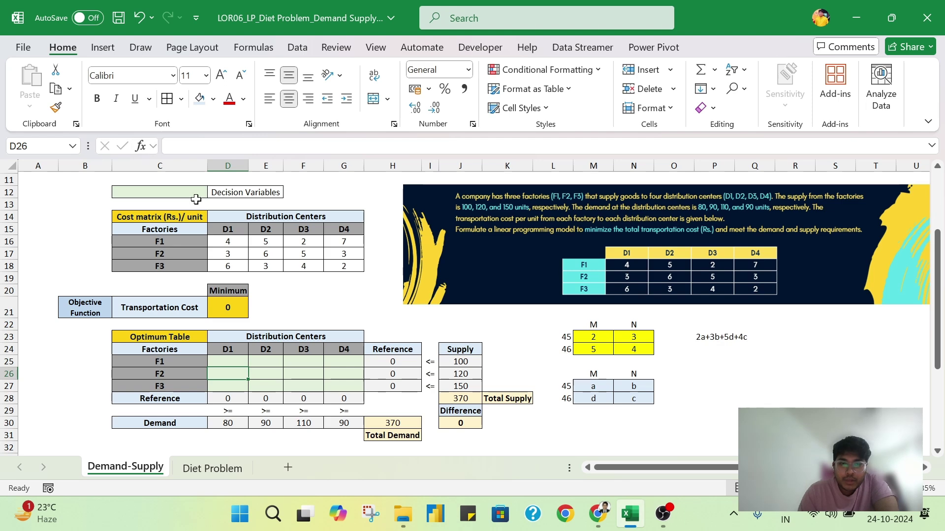
Test the transportation cost with 90 units in the F2–D3 cell F26, compare it with the unit cost, and clear the entry
click(305, 373)
text(90)
key(Return)
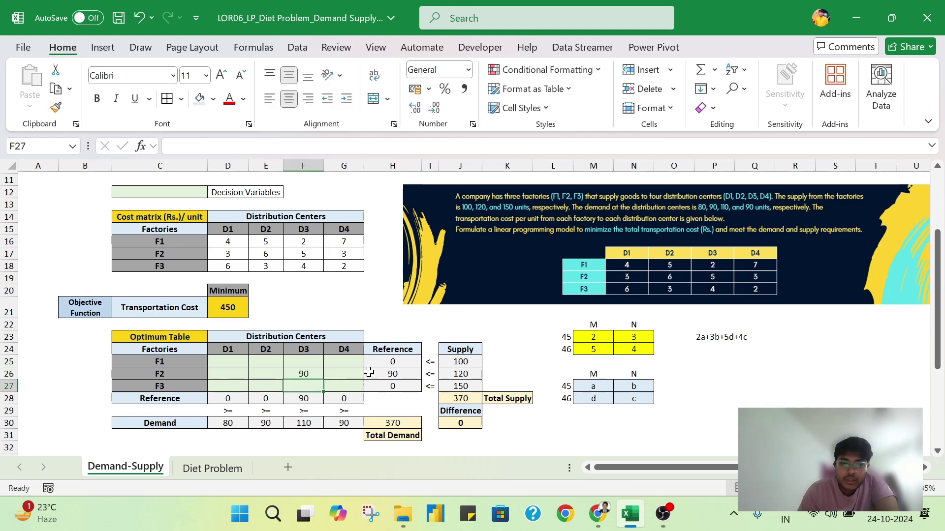
click(310, 374)
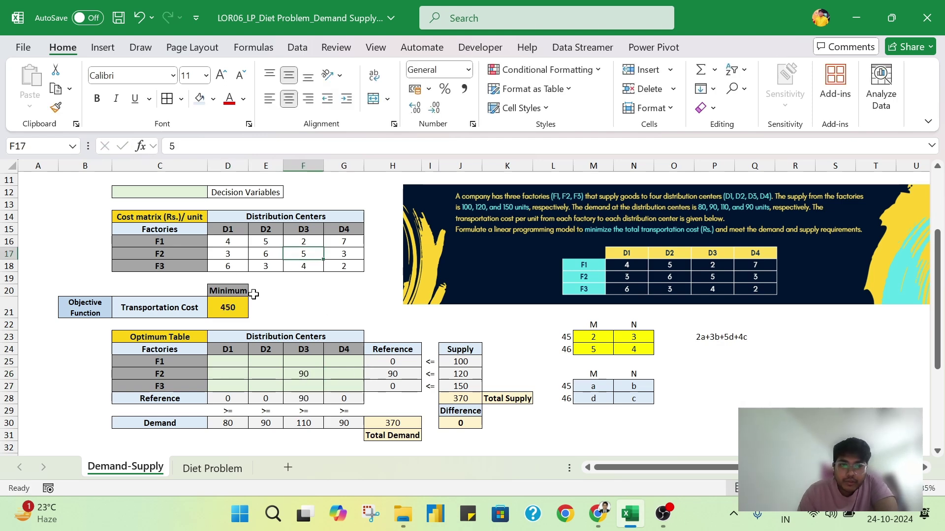
click(229, 305)
click(311, 375)
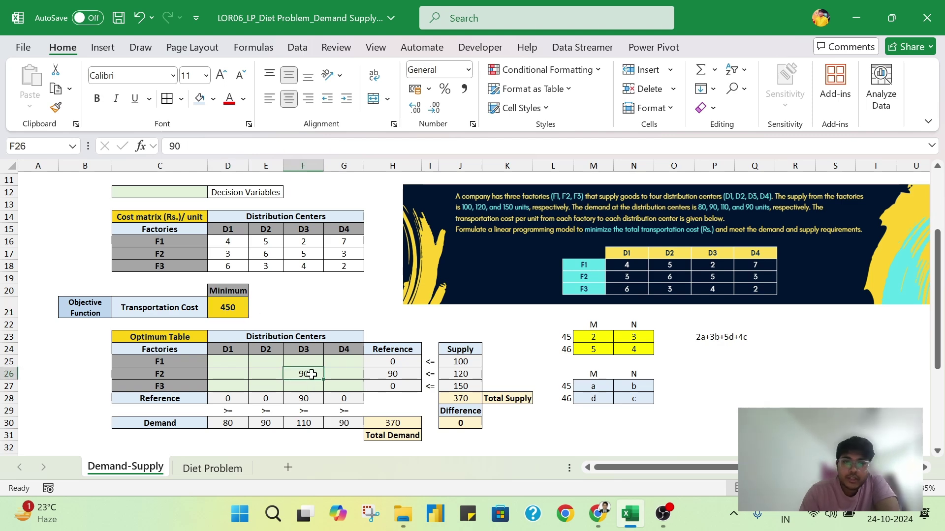
key(Delete)
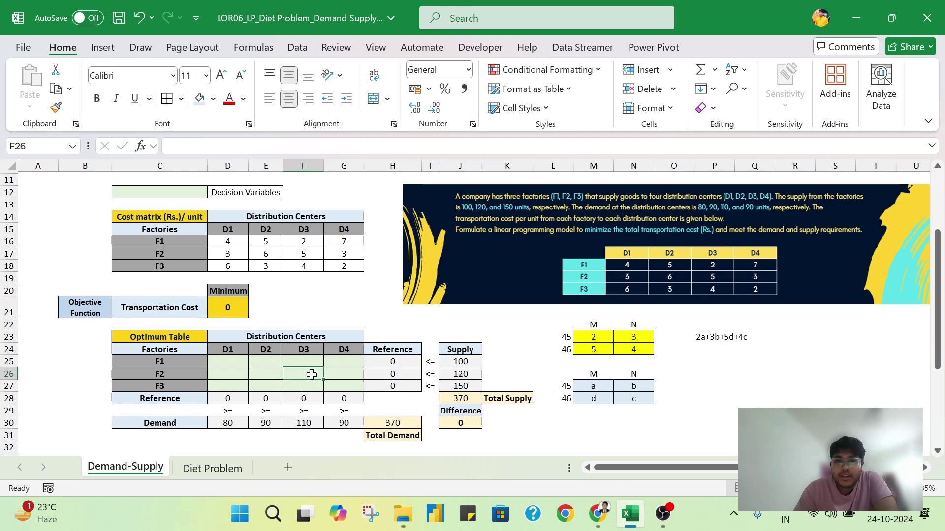
Open Solver and set the objective to the transportation cost cell $D$21 with the Min option
click(309, 384)
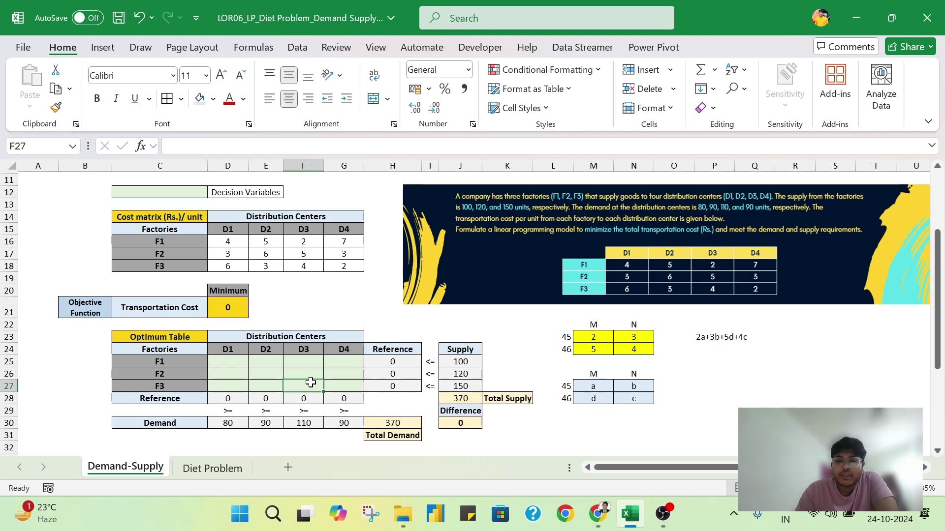
click(338, 363)
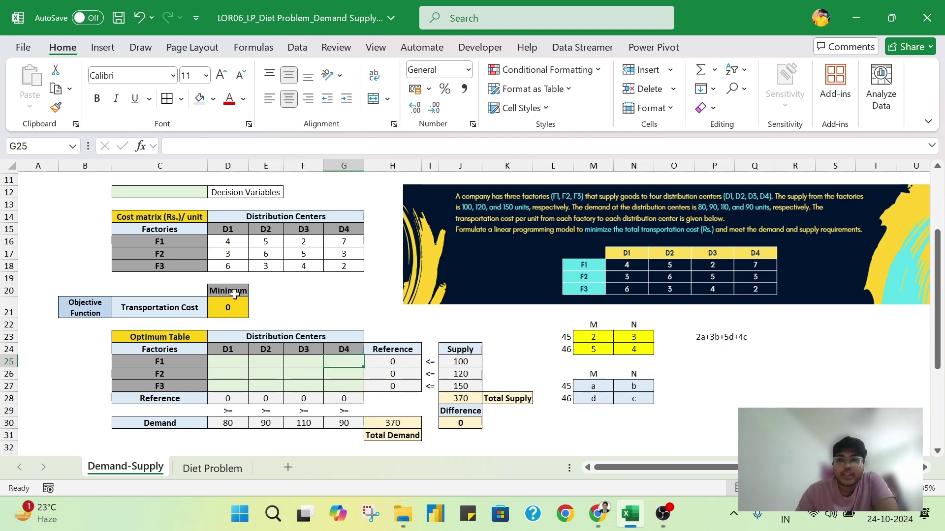
click(297, 47)
click(842, 88)
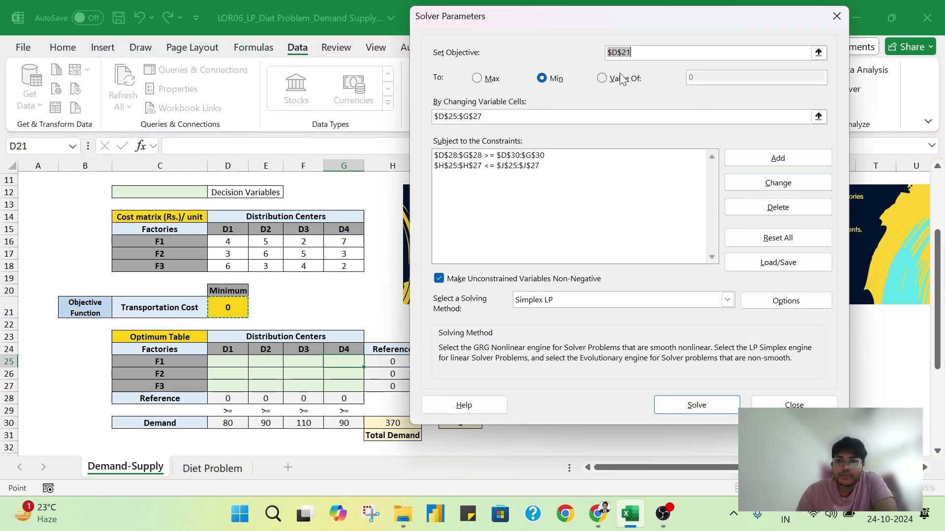
drag(650, 28, 719, 72)
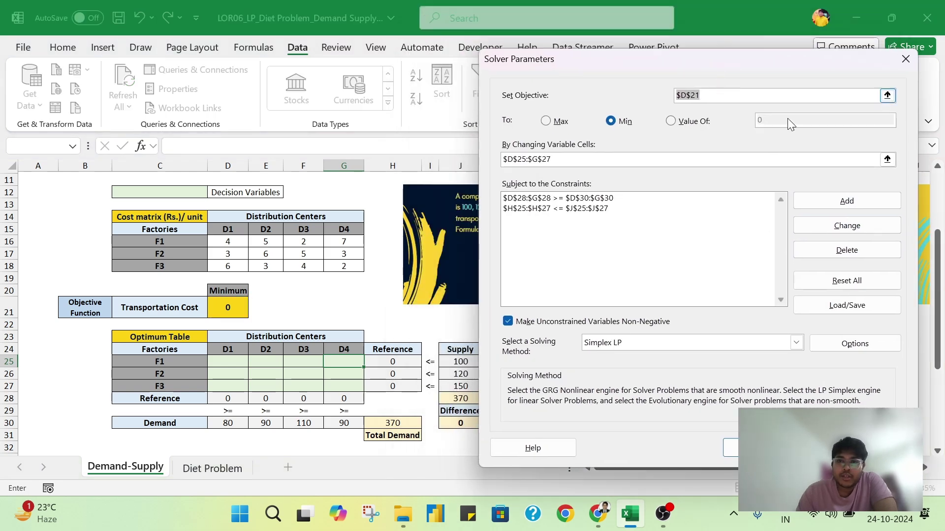
click(887, 96)
click(234, 307)
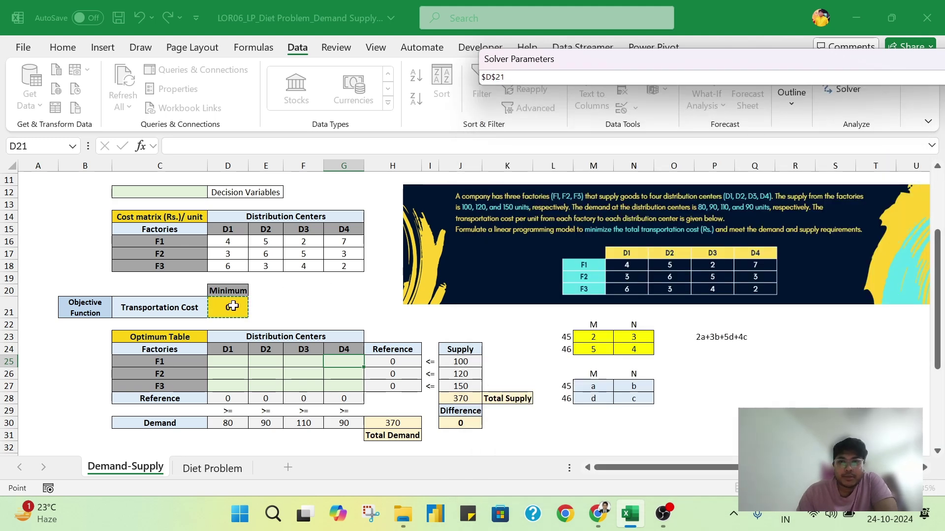
key(Return)
click(621, 122)
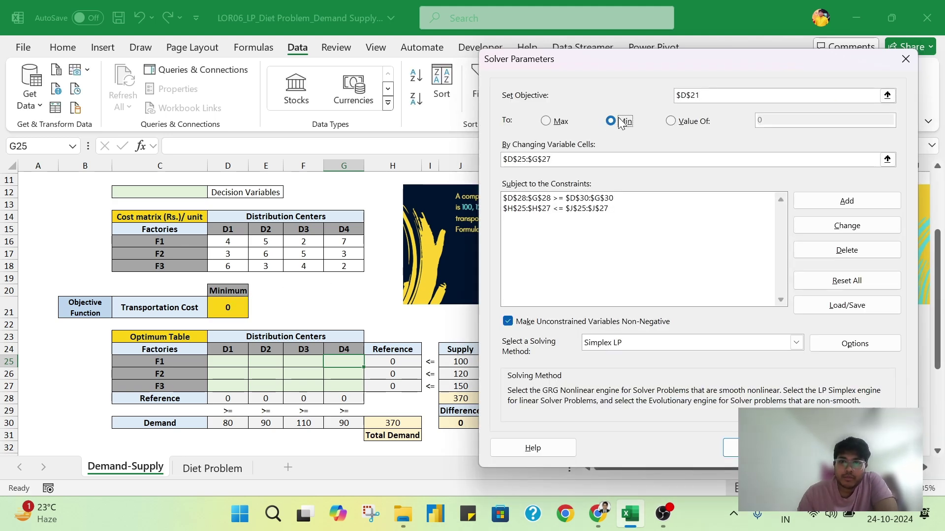
Clear Solver's changing variable cells and reselect the optimum table's allocation range $D$25:$G$27
click(567, 160)
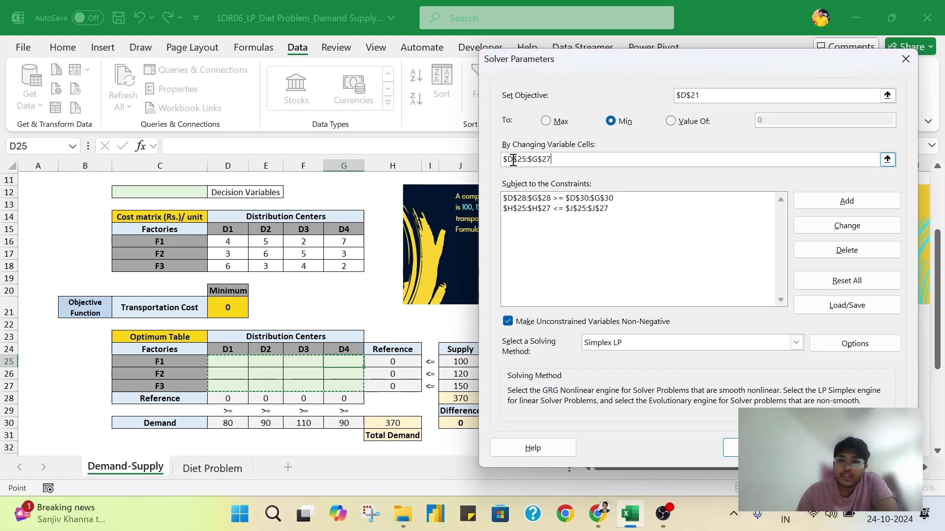
click(505, 161)
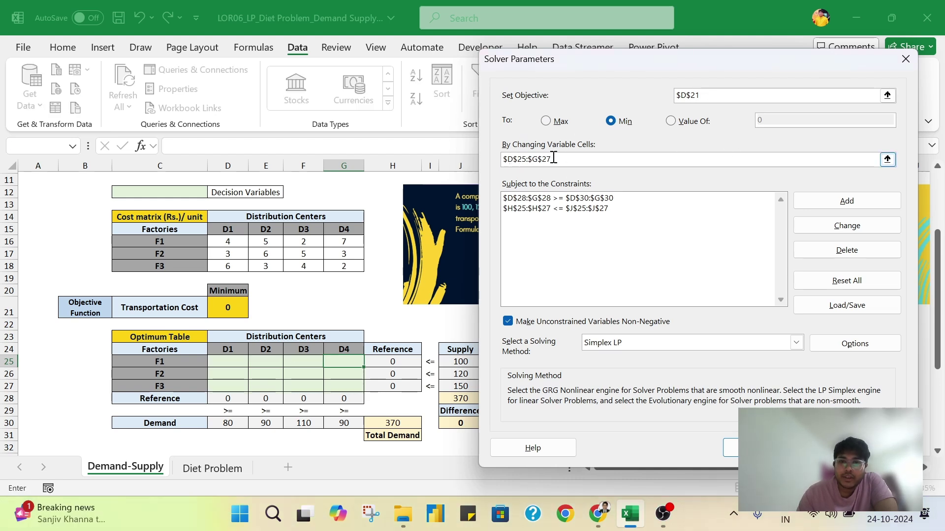
click(887, 159)
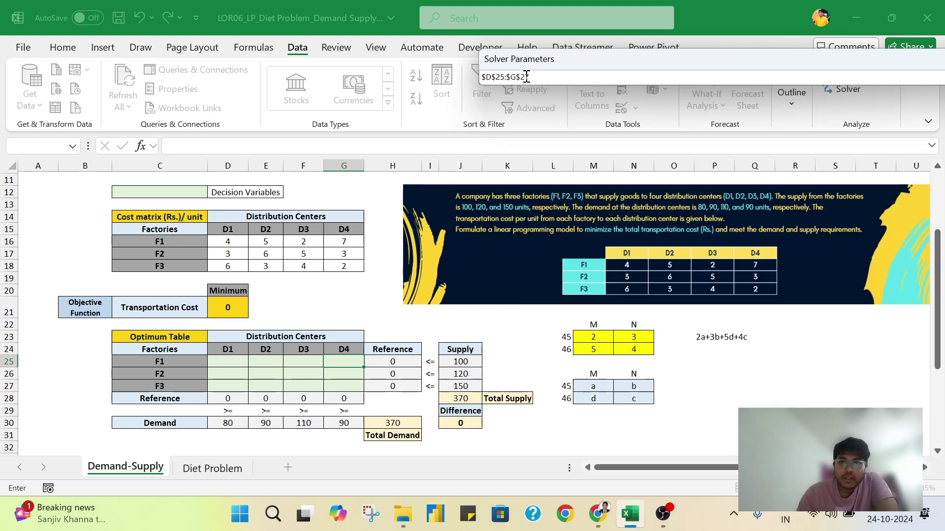
key(BackSpace)
key(BackSpace)
key(BackSpace)
key(BackSpace)
key(BackSpace)
key(BackSpace)
key(BackSpace)
key(BackSpace)
key(BackSpace)
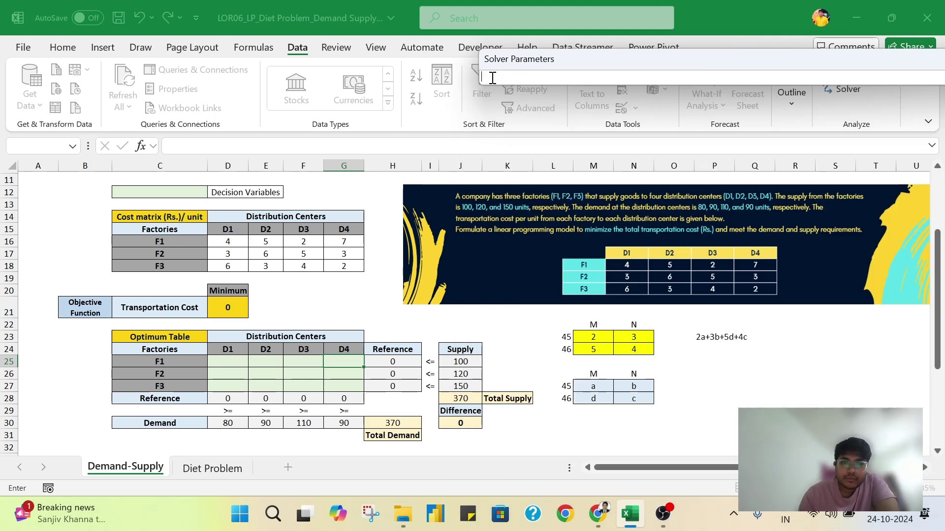
drag(213, 362, 336, 389)
key(Return)
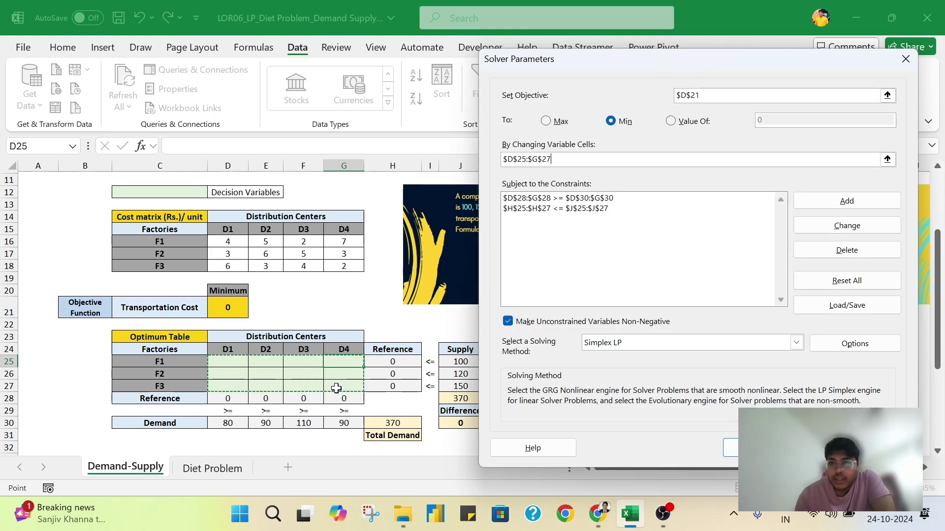
Review the demand constraint $D$28:$G$28 >= $D$30:$G$30 in the Change Constraint dialog and accept it
click(610, 198)
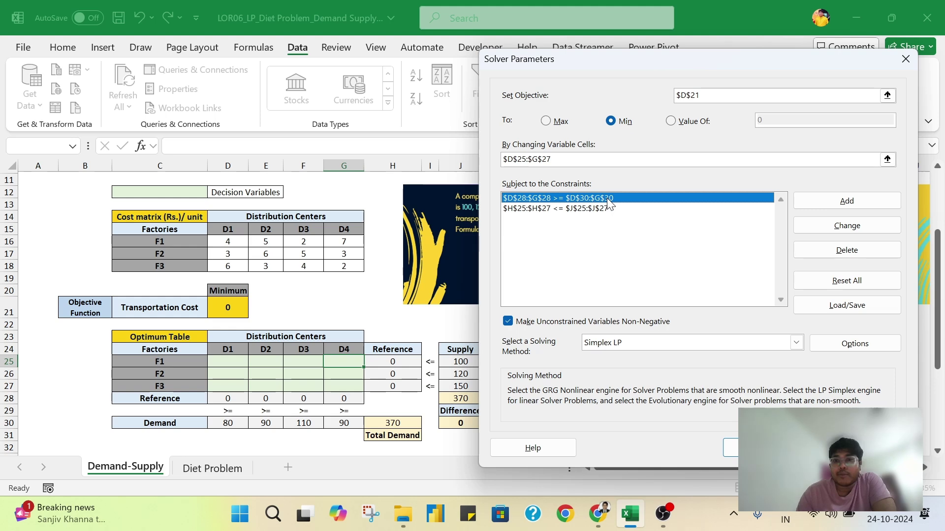
click(831, 228)
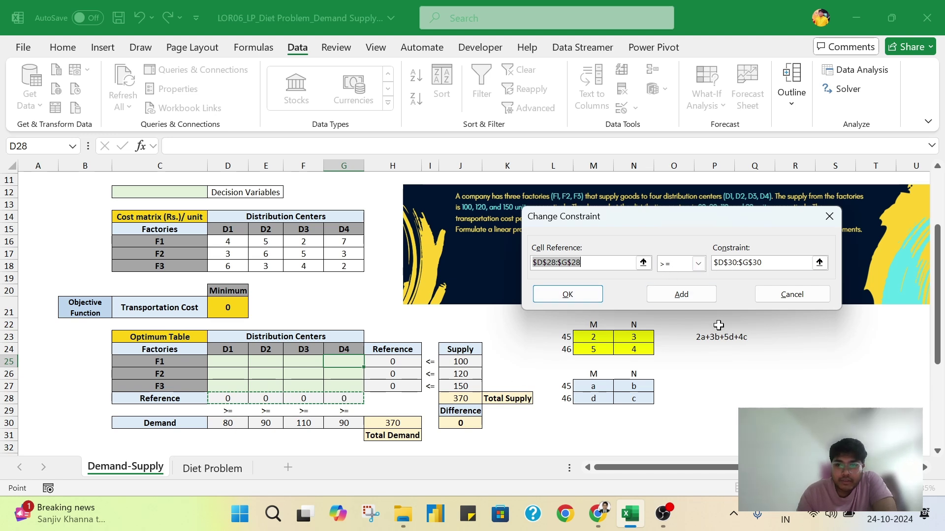
click(745, 271)
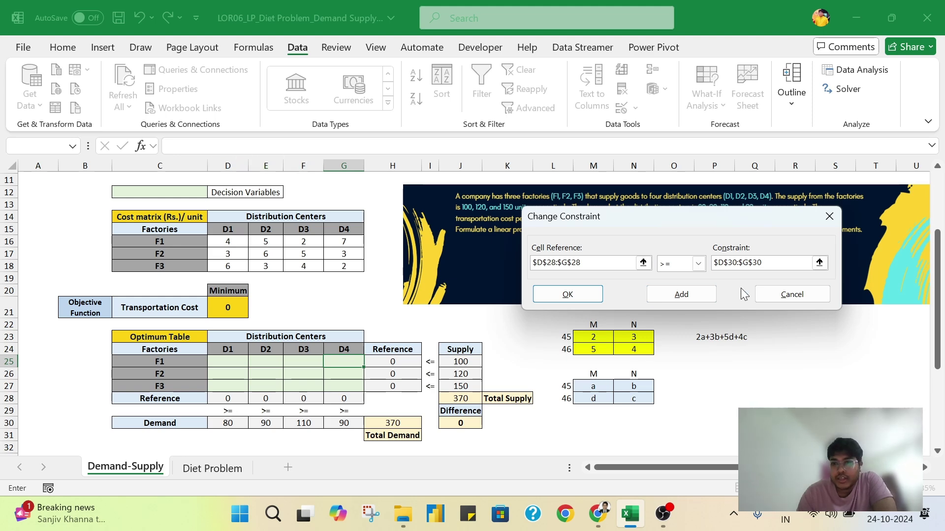
click(567, 294)
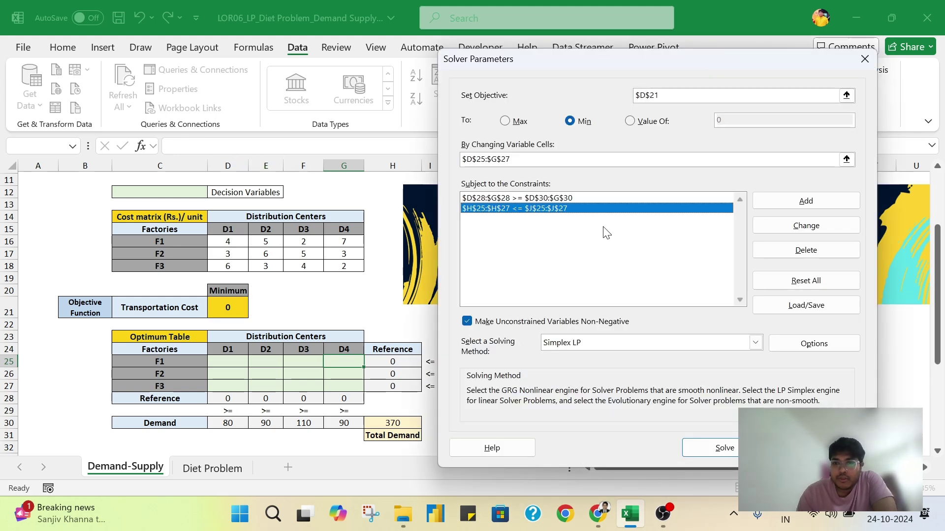
Inspect the supply constraint $H$25:$H$27 <= $J$25:$J$27 against the sheet and close it without edits
click(793, 227)
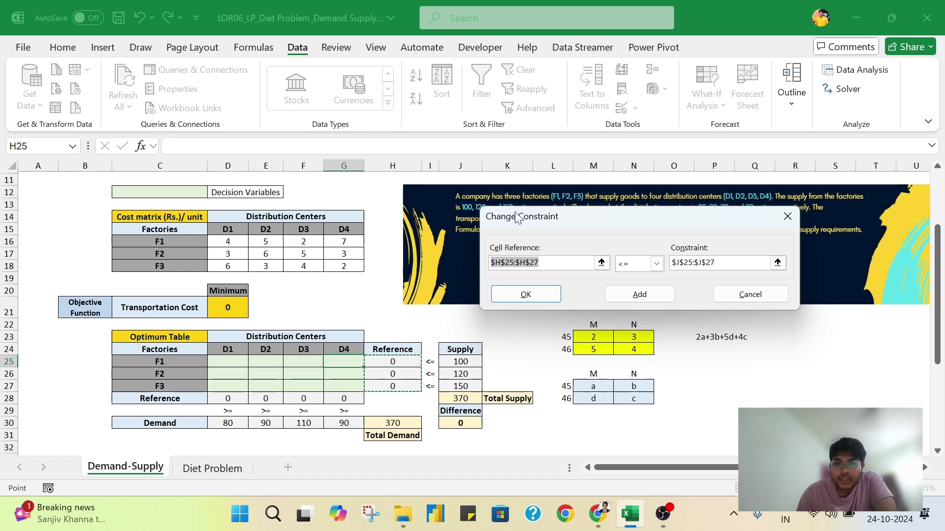
drag(517, 218, 599, 186)
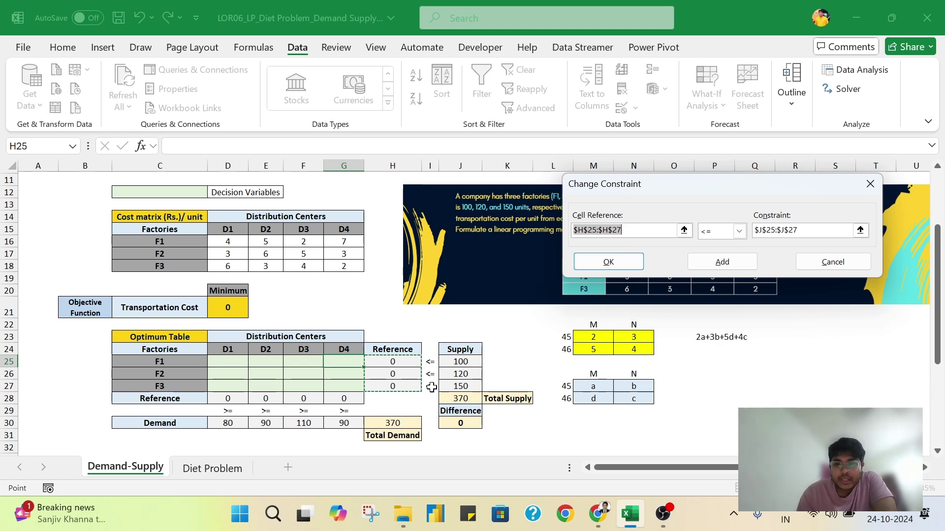
click(809, 229)
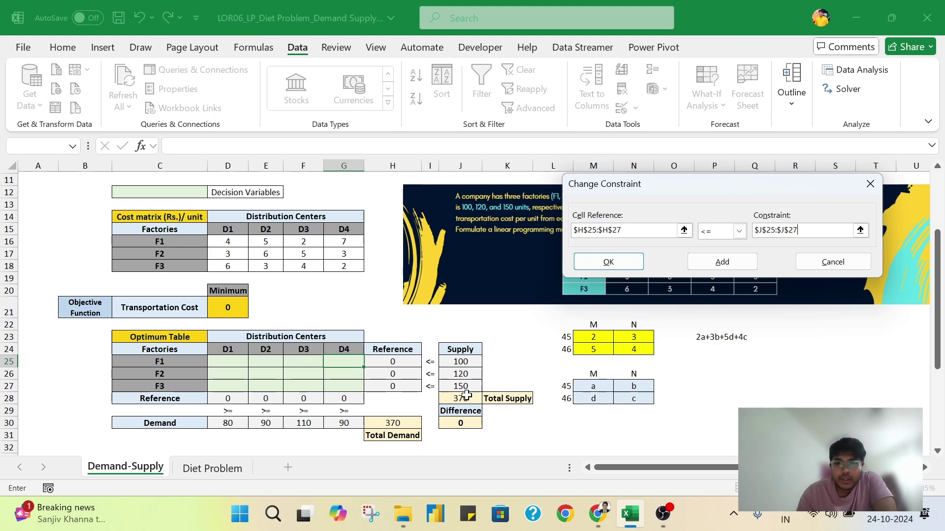
click(820, 264)
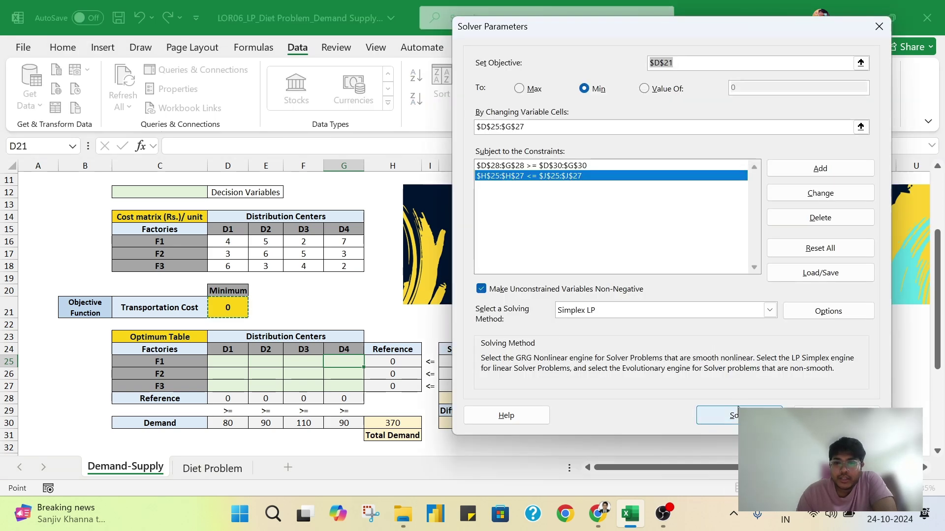
Solve the transportation model with the Simplex LP method and keep the Solver solution
click(659, 318)
click(658, 317)
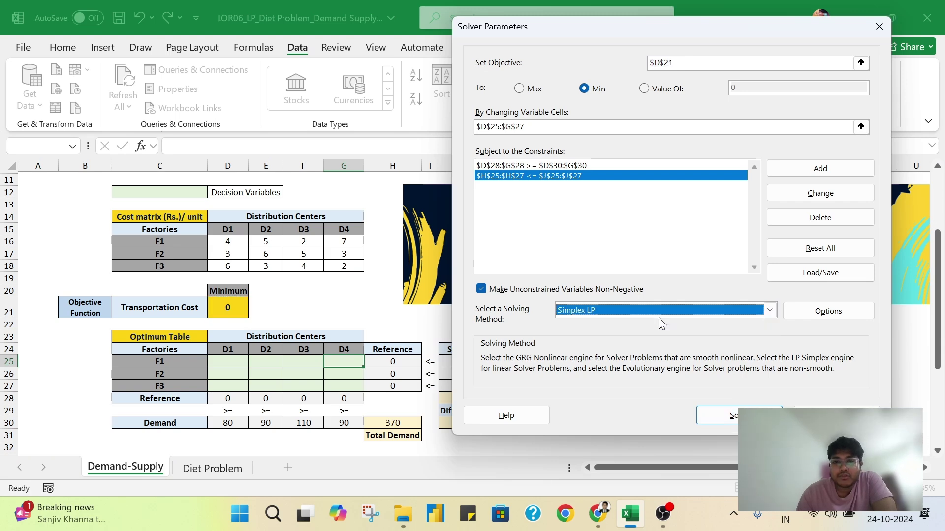
click(714, 418)
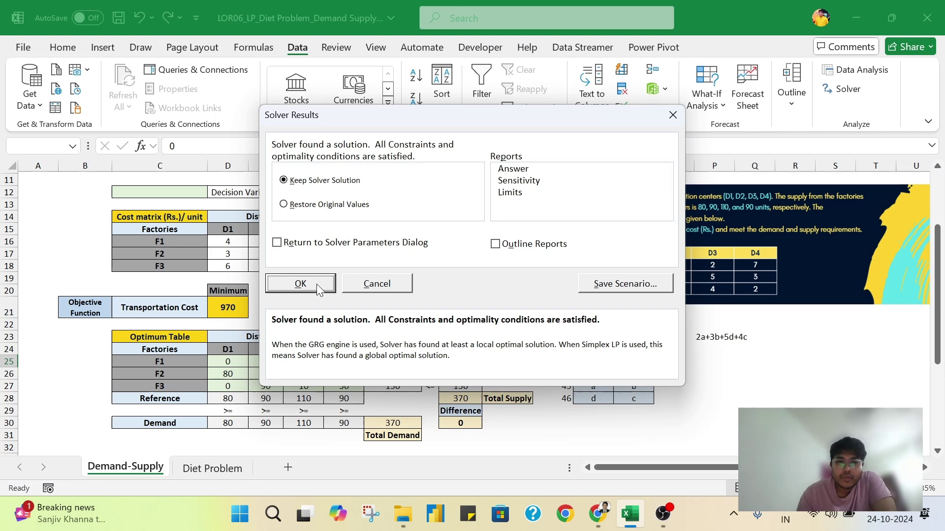
click(301, 284)
click(280, 290)
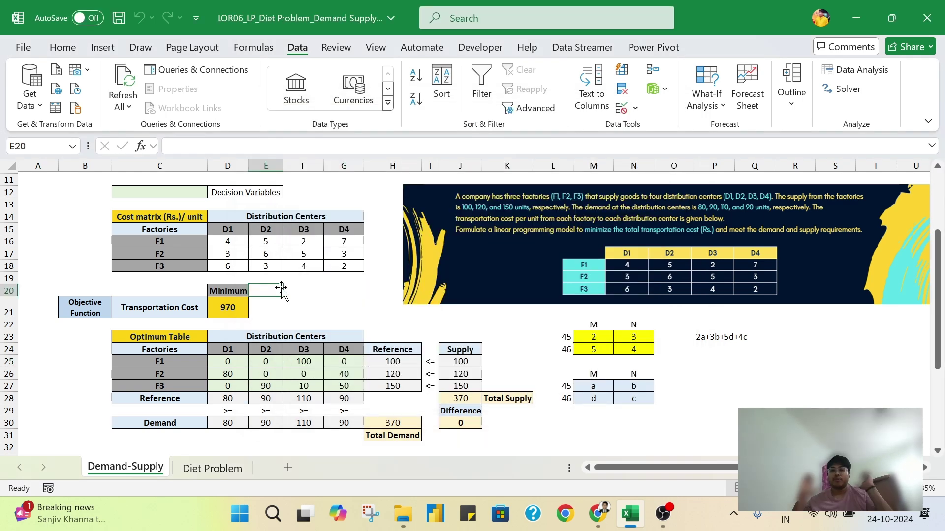
Examine the minimized transportation cost in D21 together with the optimum allocations in D25:G27
click(243, 311)
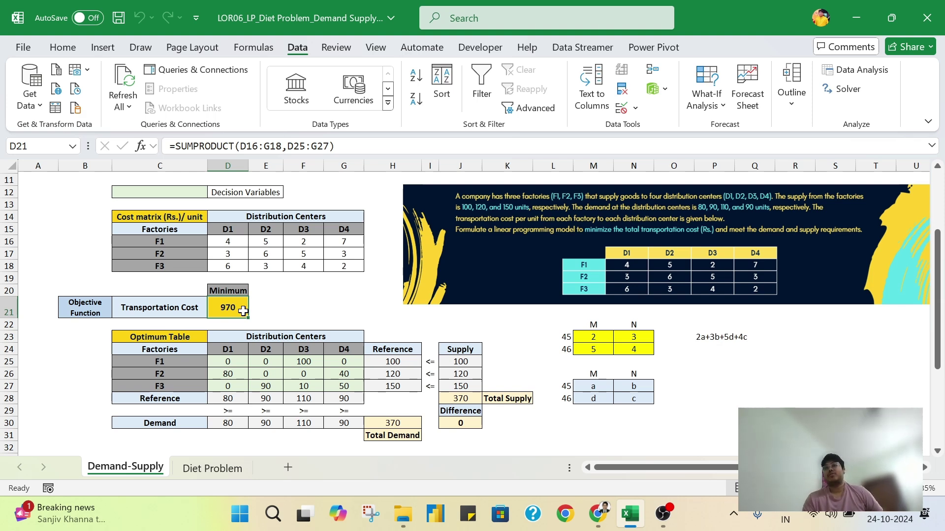
click(241, 375)
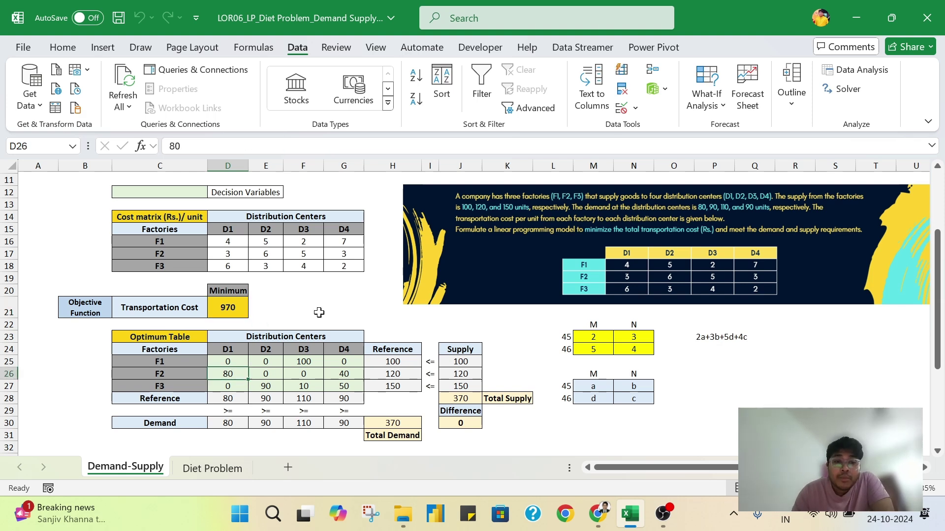
click(233, 361)
drag(233, 361, 345, 386)
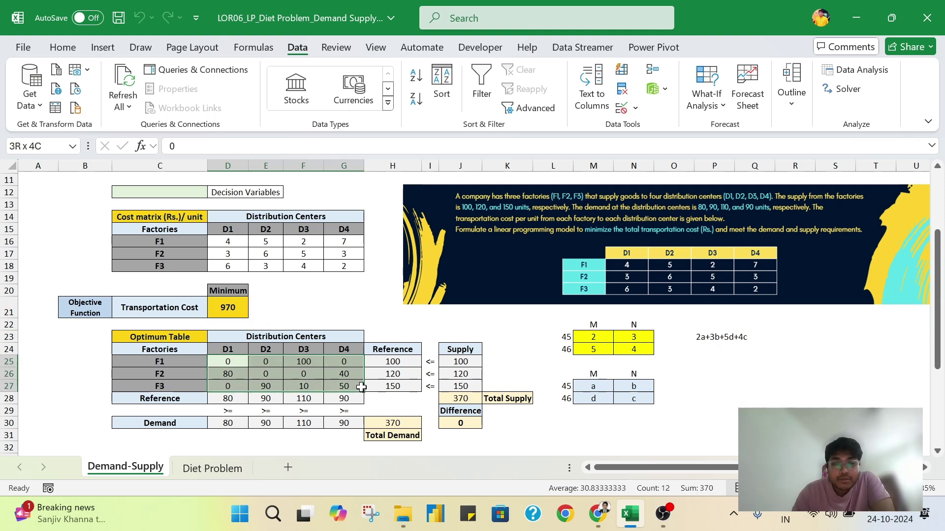
click(231, 304)
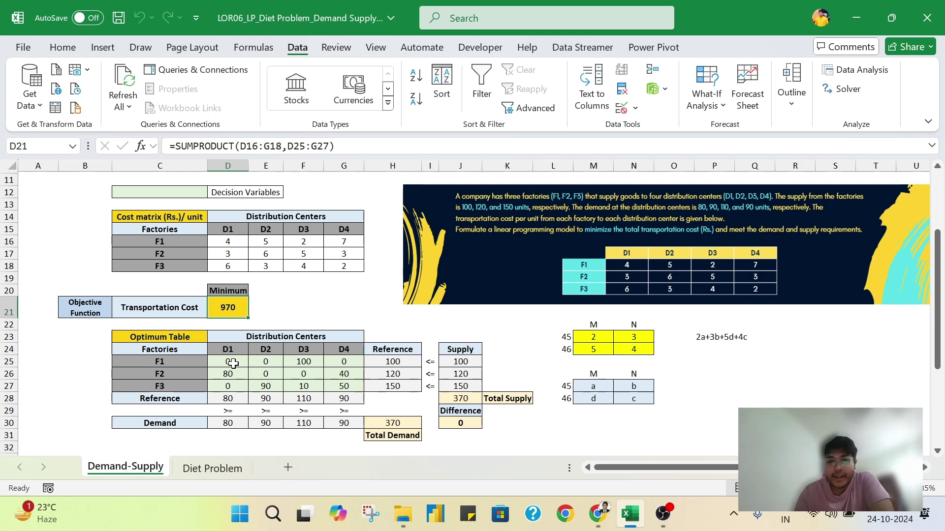
drag(232, 362, 339, 386)
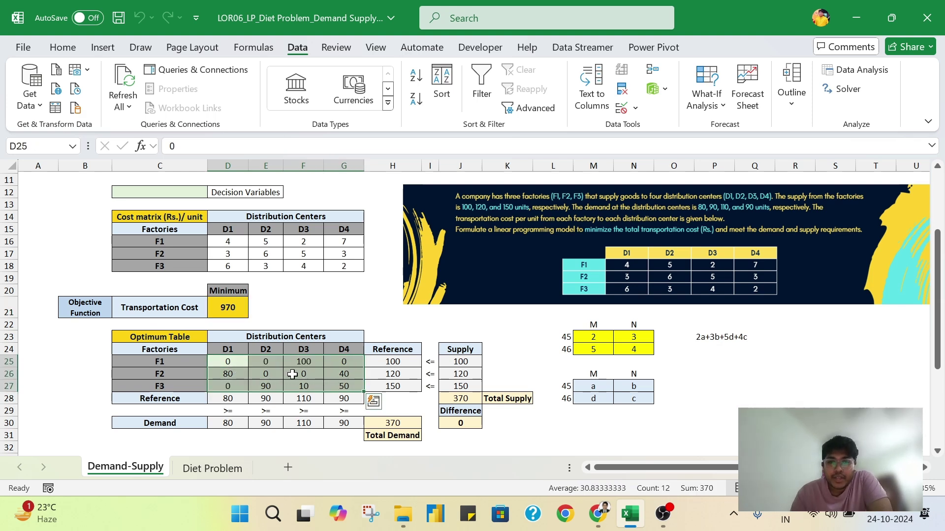
click(311, 386)
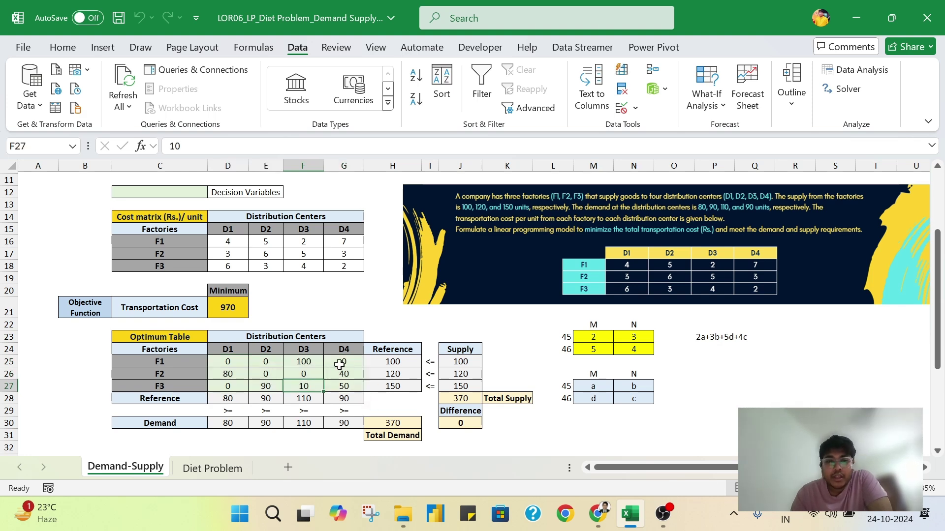
Check the factory F1 and center D1 labels, and compare the reference totals H25:H27 with the supply limits J25:J27
click(173, 370)
click(222, 351)
click(195, 364)
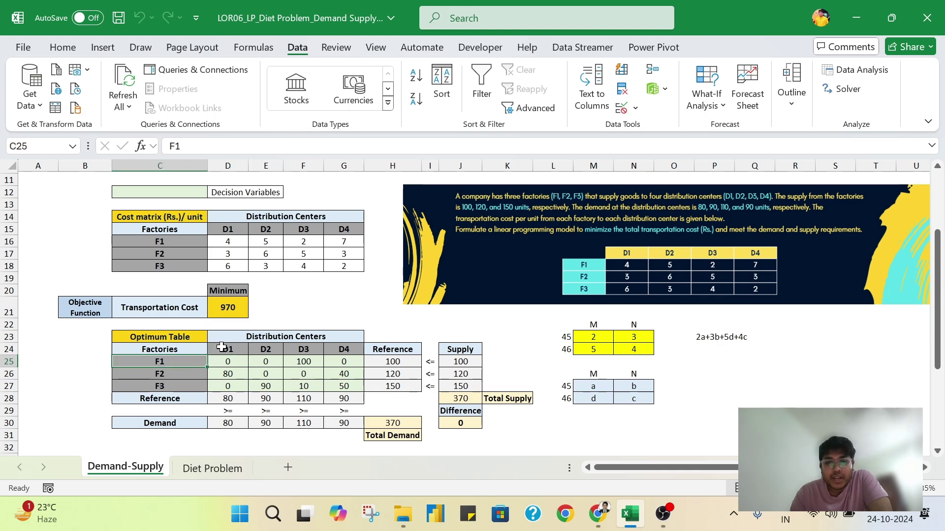
click(223, 347)
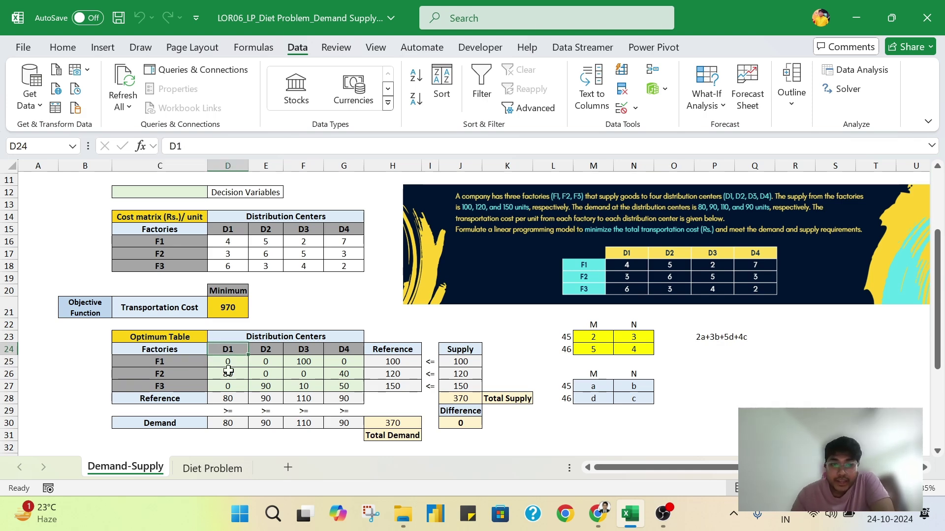
click(181, 360)
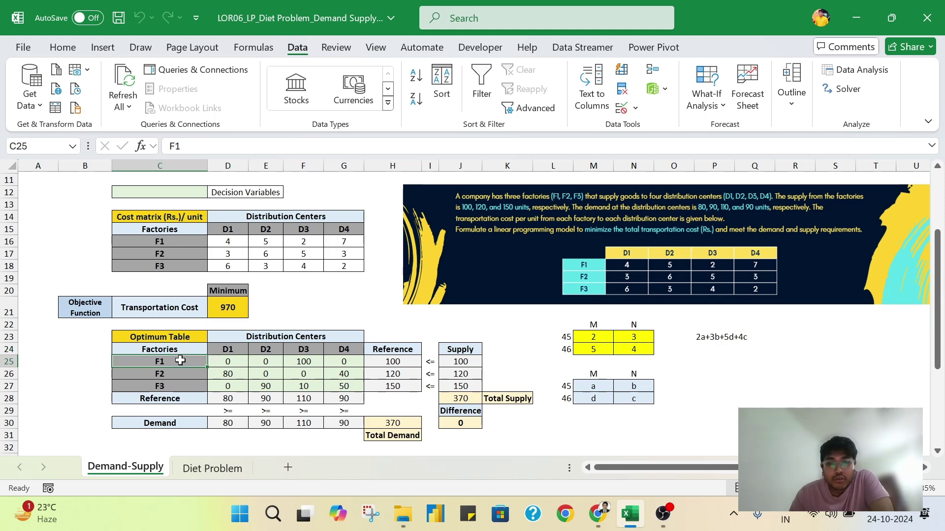
click(411, 364)
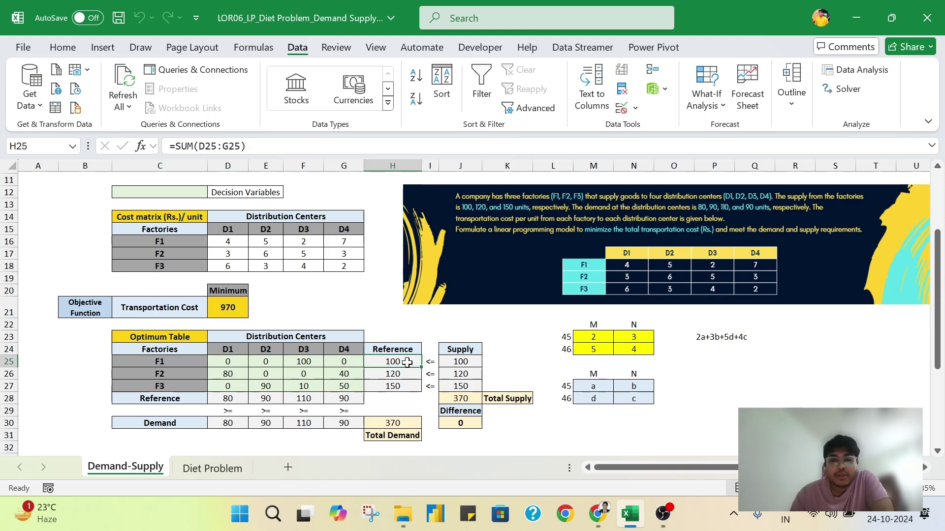
drag(408, 363, 396, 386)
click(403, 387)
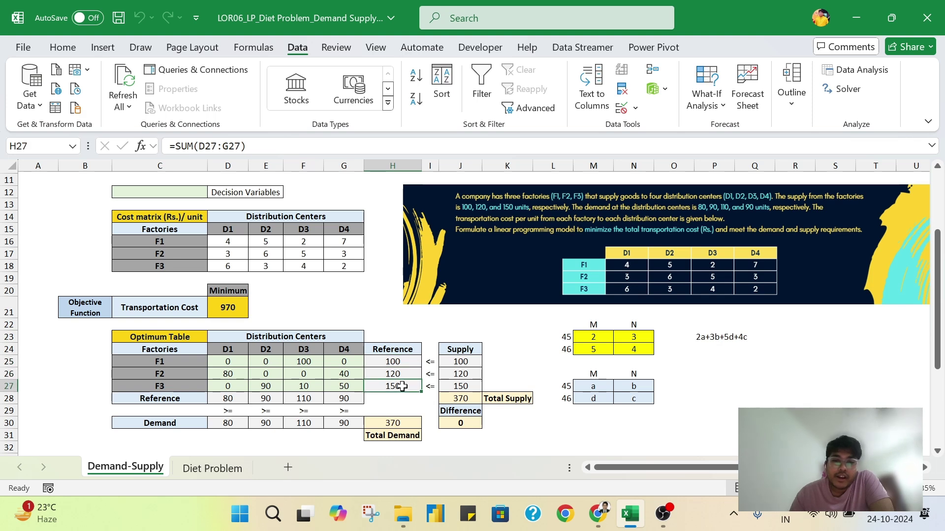
drag(458, 364, 460, 380)
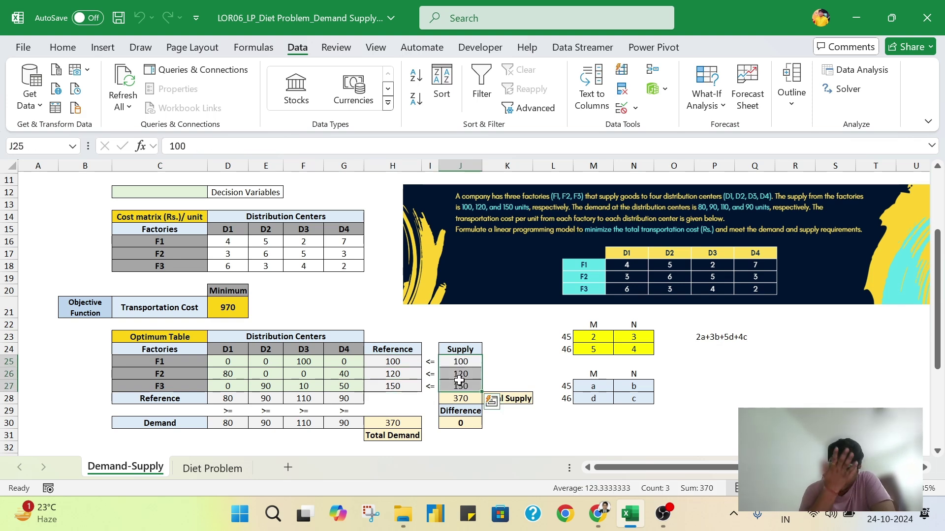
Trace the F1 shipment to D3 and the F2 shipments to their reference totals in H25 and H26
click(175, 367)
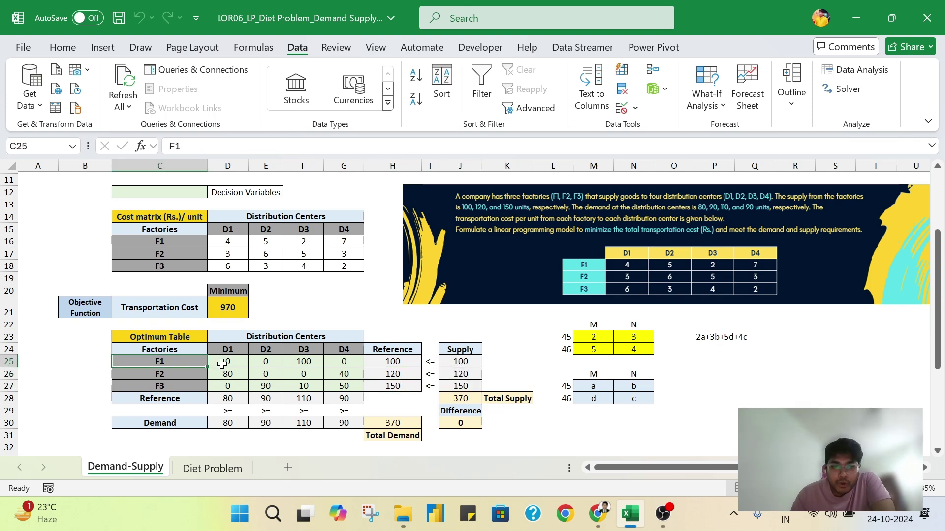
click(306, 364)
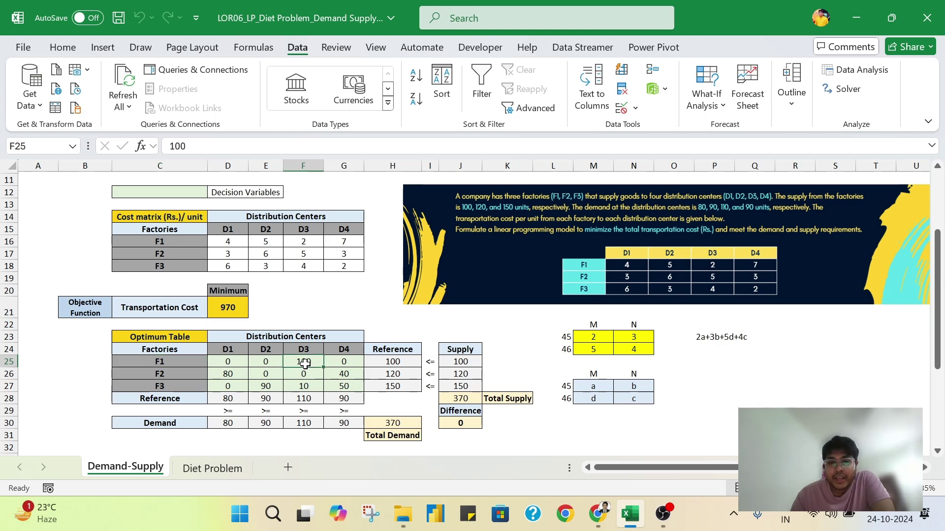
click(378, 365)
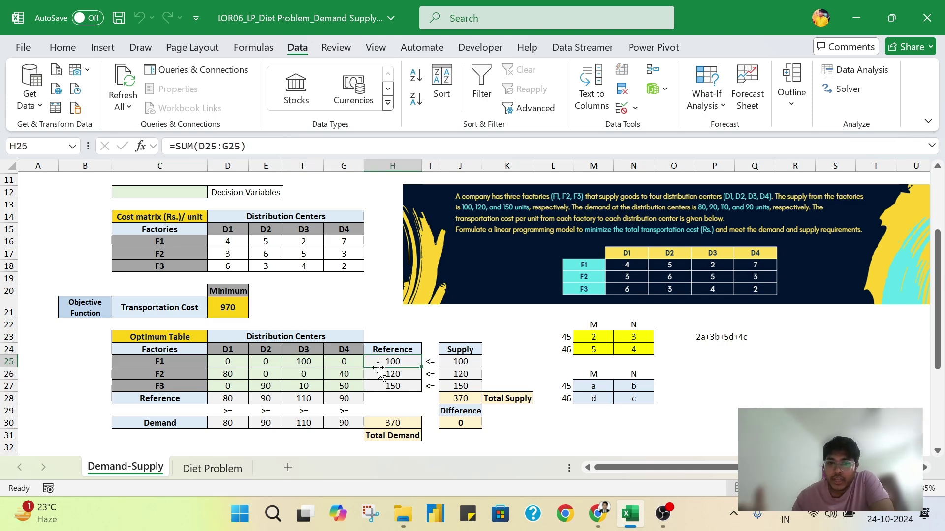
click(164, 374)
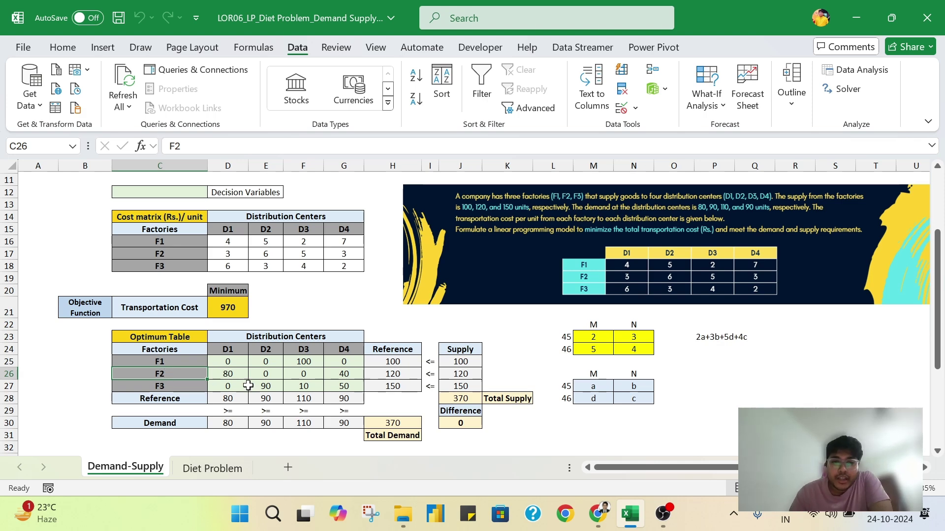
click(396, 374)
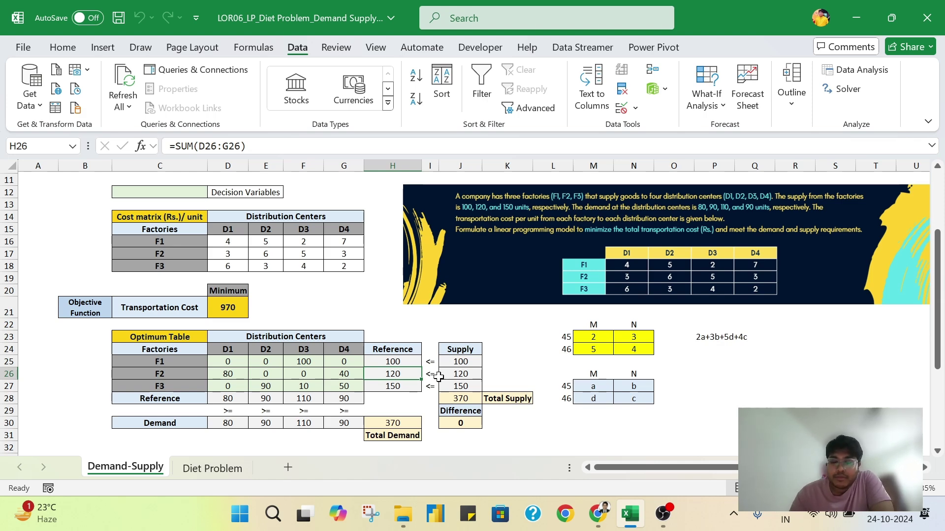
click(224, 376)
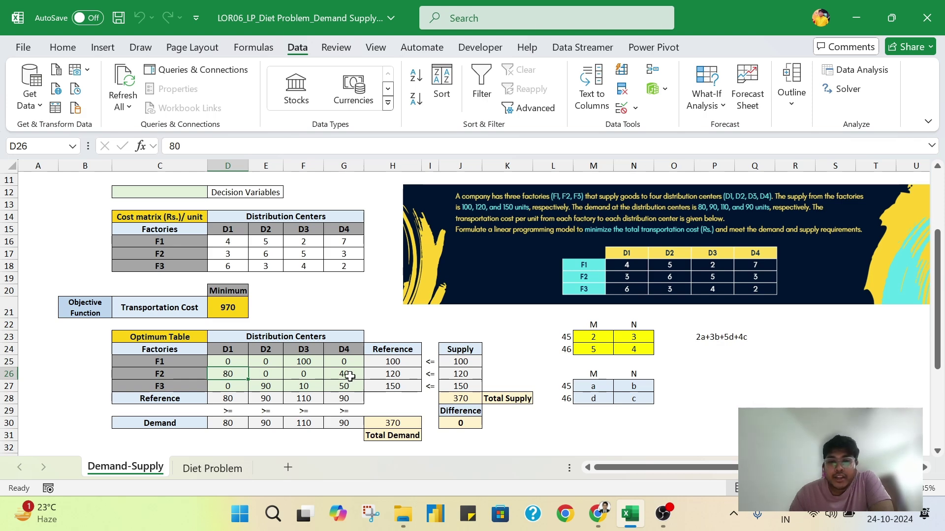
click(396, 377)
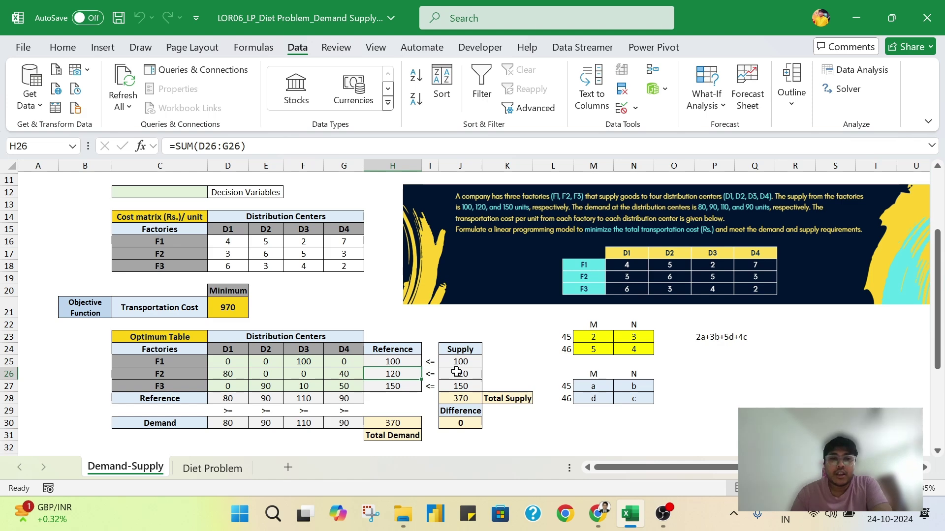
Trace the F3 shipments to D2, D3 and D4 in row 27 to their reference total in H27
click(148, 398)
click(168, 385)
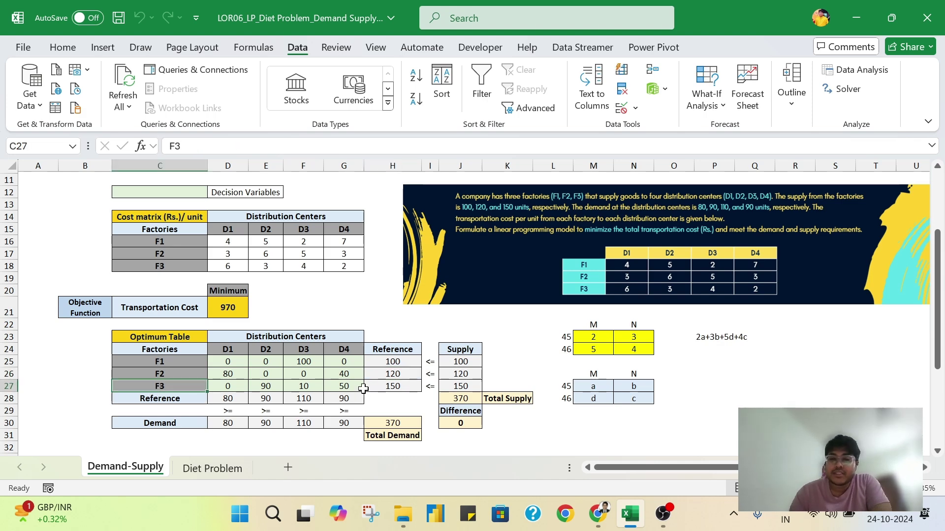
click(413, 388)
click(267, 388)
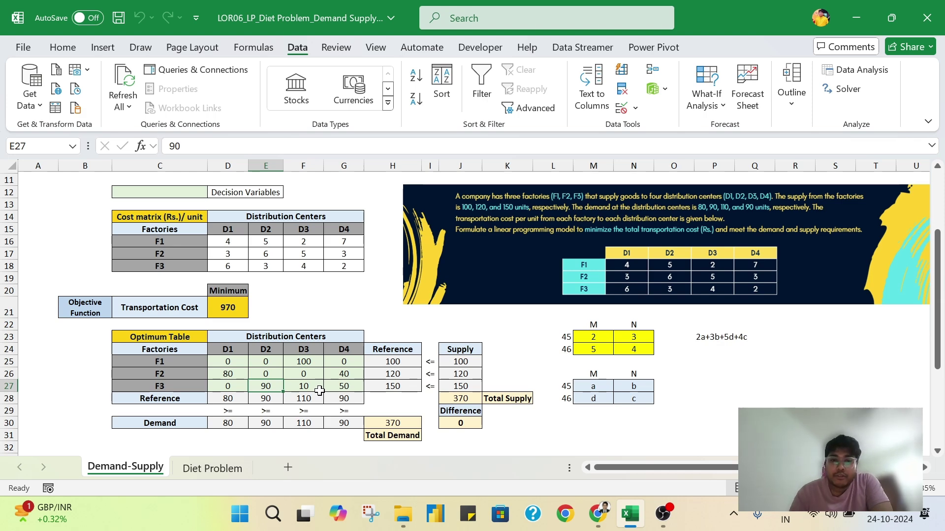
click(355, 385)
click(304, 384)
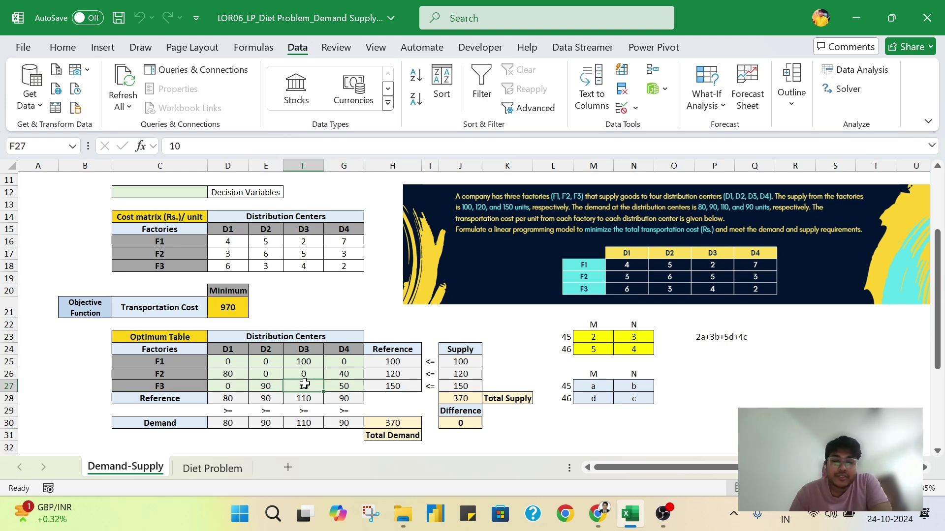
click(390, 386)
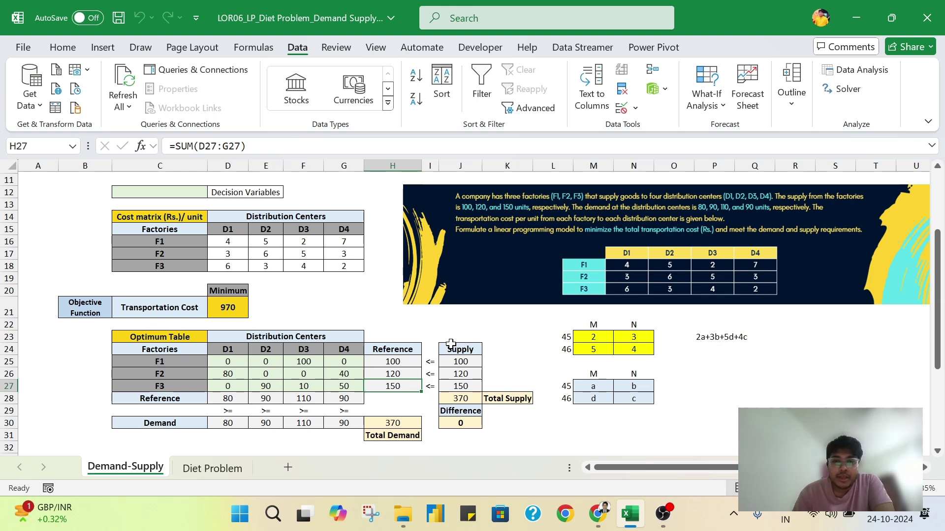
Review the factory reference totals in H25:H27 against the supply limits beside them
click(397, 359)
click(398, 374)
click(402, 384)
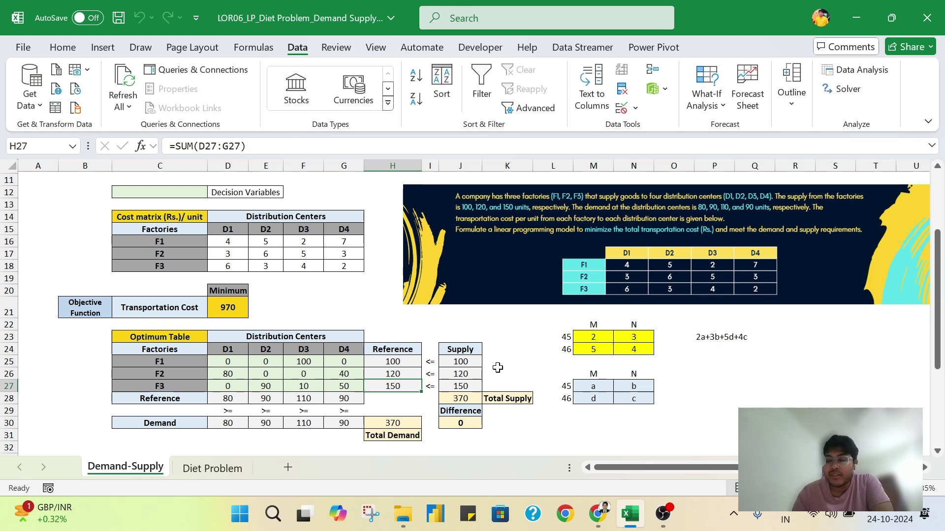
drag(394, 361, 394, 386)
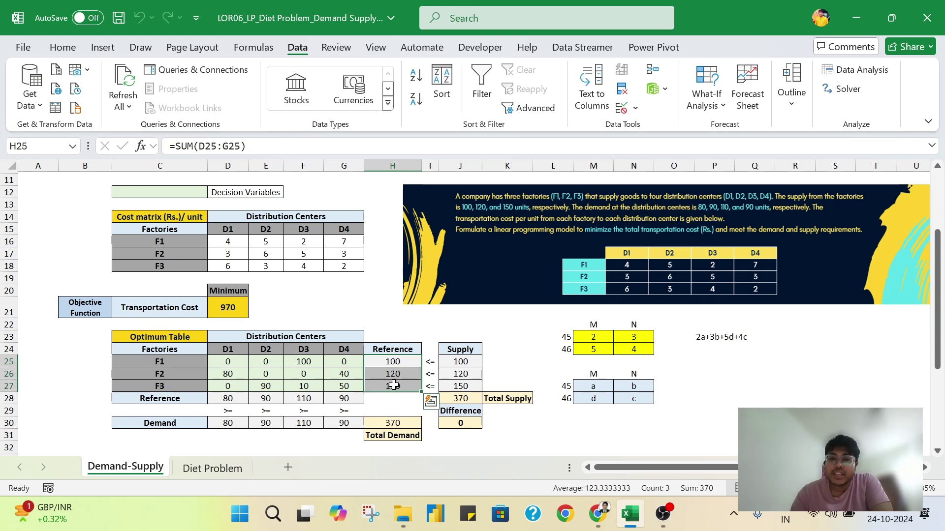
Trace center D1's allocations in column D to the reference total in D28 and compare it with the D1 demand
click(286, 377)
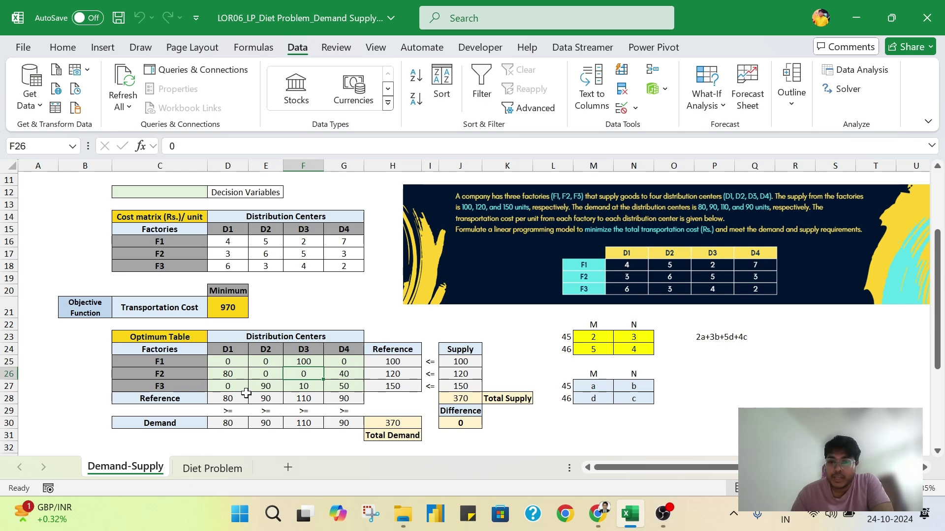
click(244, 397)
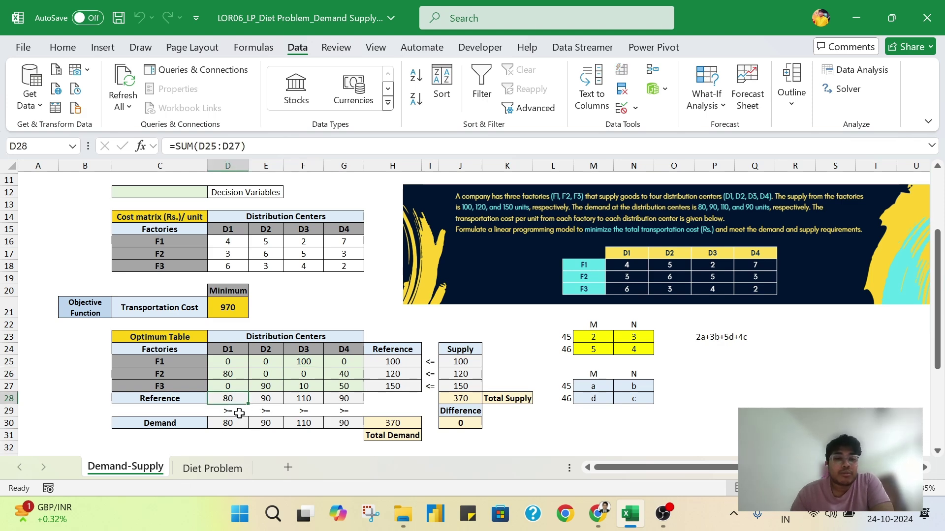
key(Up)
key(Up)
key(Up)
key(Up)
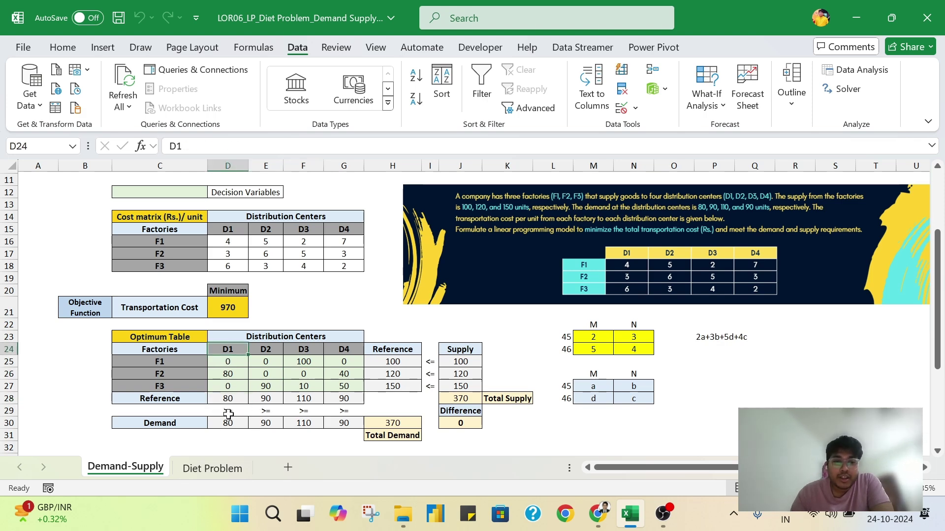
key(Down)
key(Down)
key(Down)
key(Down)
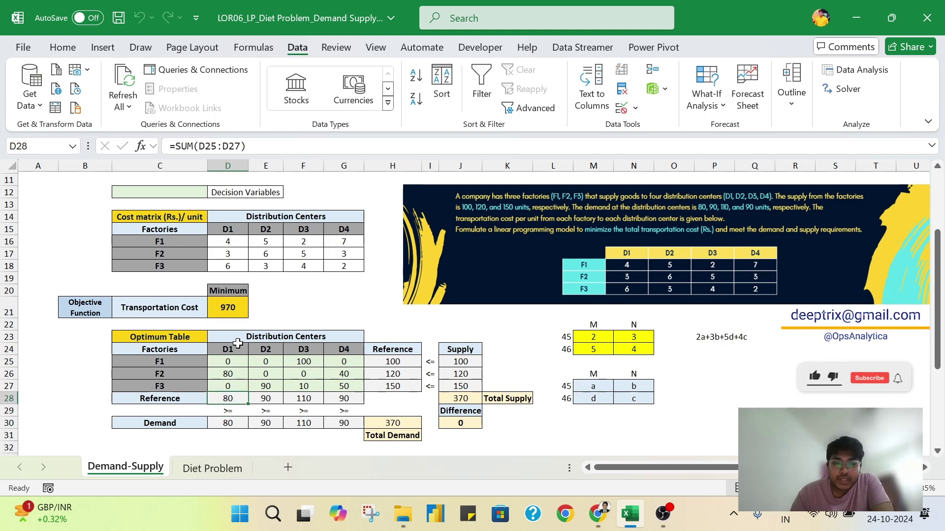
click(224, 377)
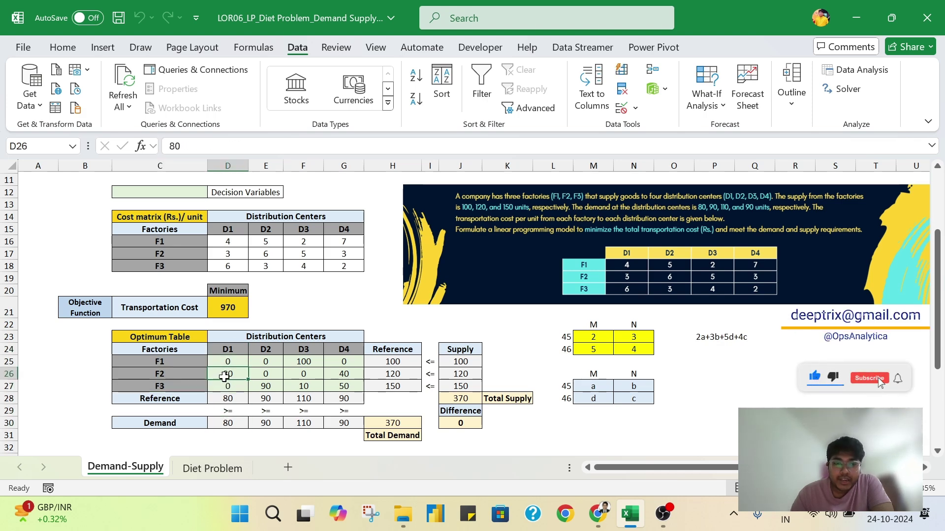
click(241, 398)
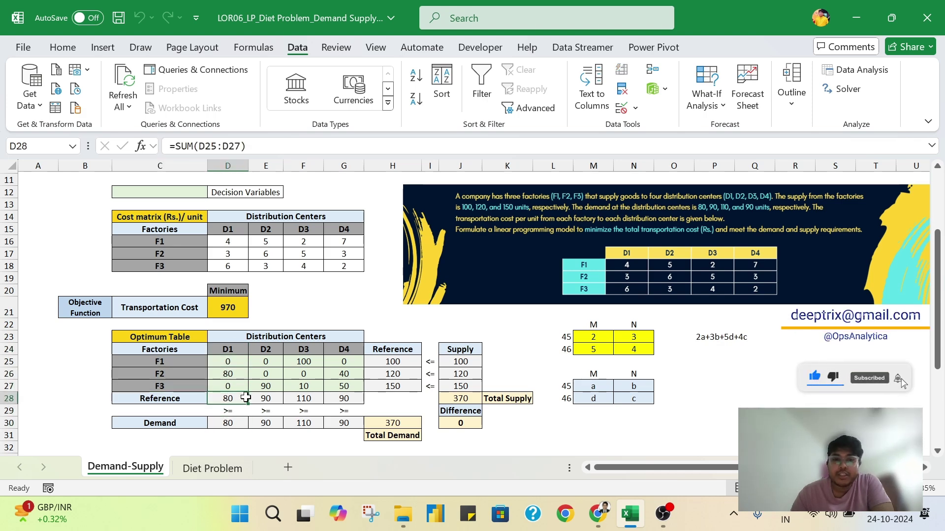
Compare center D2's demand in E30 with its reference total in E28, and trace the F3 shipment in E27
click(267, 348)
click(266, 422)
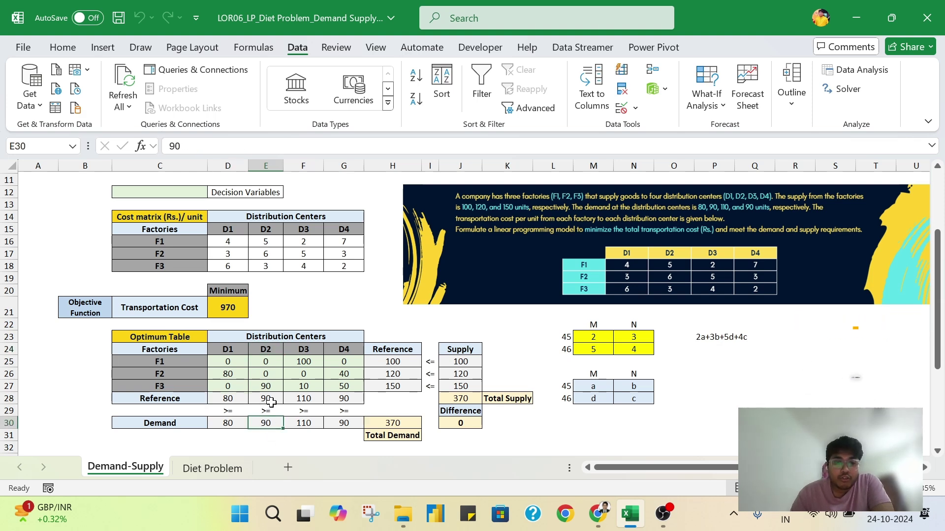
click(271, 399)
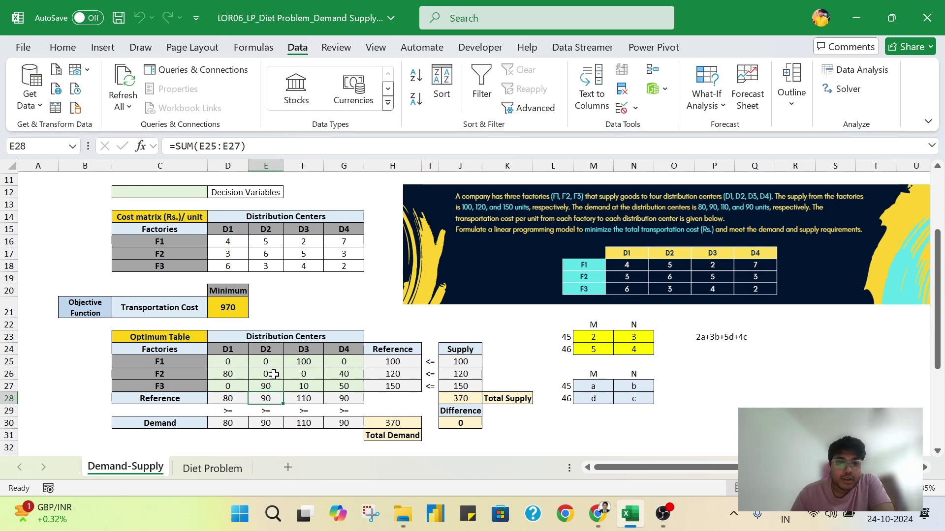
click(263, 382)
click(185, 384)
click(274, 384)
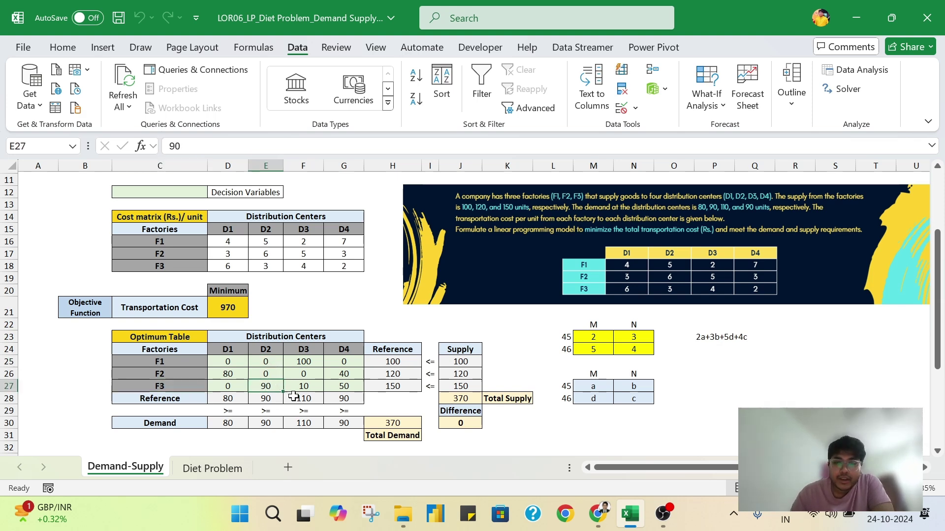
Trace the F1 and F3 shipments to center D3 in F25 and F27 to the reference total in F28
click(296, 399)
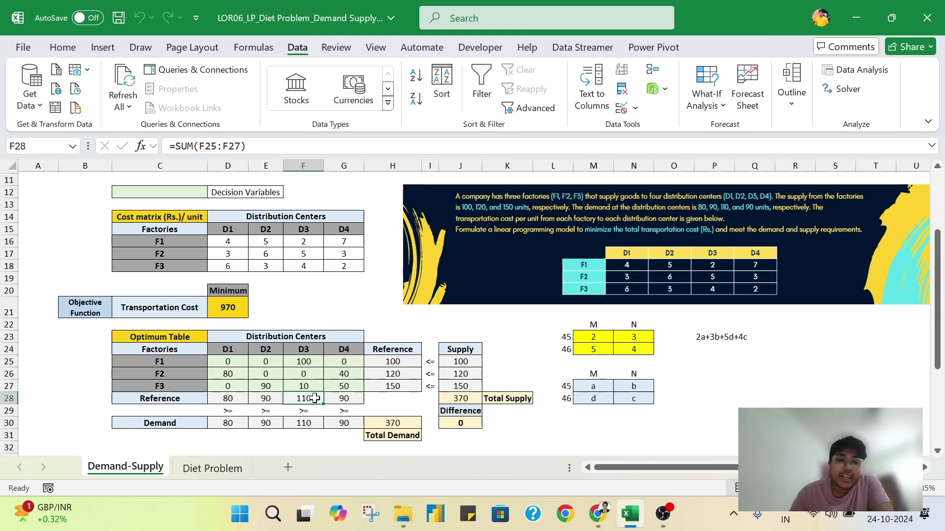
mouse_move(308, 363)
mouse_down()
mouse_move(308, 384)
mouse_move(300, 348)
mouse_move(306, 364)
mouse_up()
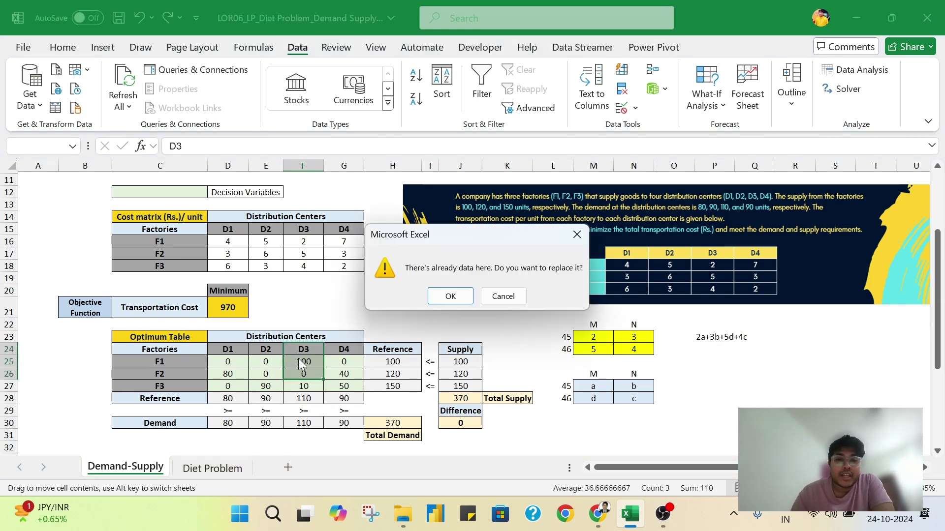
click(512, 294)
click(314, 387)
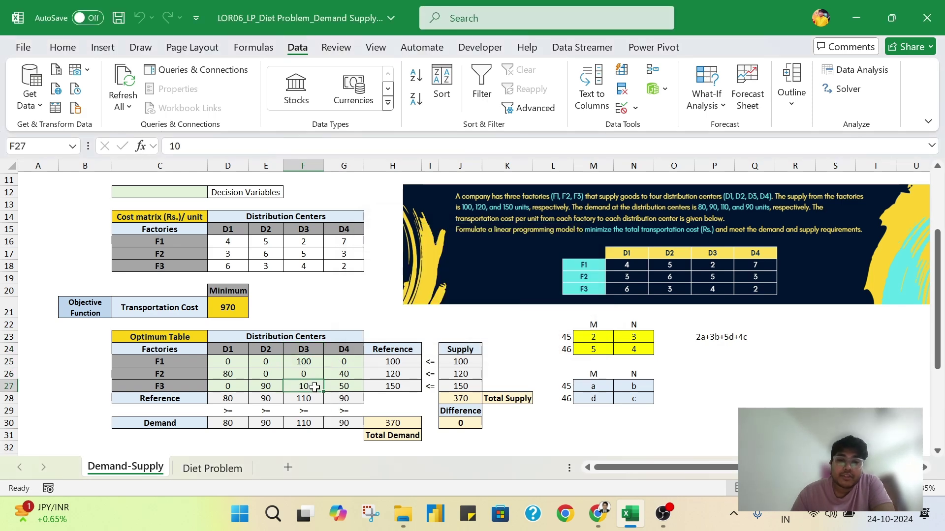
click(315, 361)
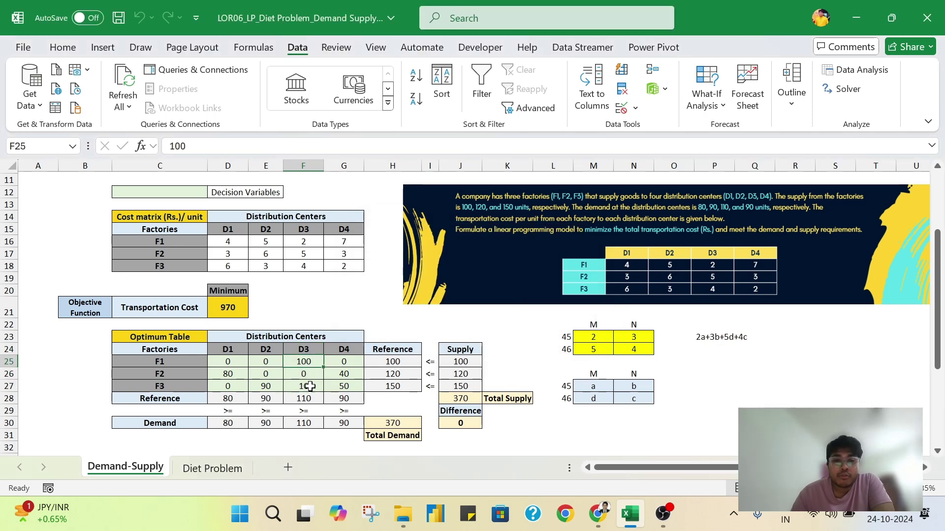
click(309, 398)
Compare center D4's demand in G30 with its reference total in G28, and trace the allocations in G25:G27
click(350, 348)
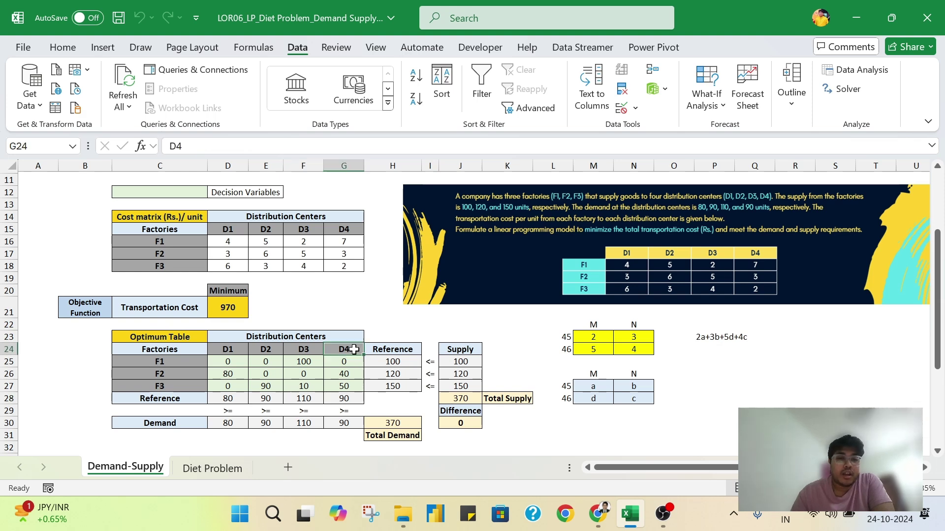
click(346, 396)
click(346, 424)
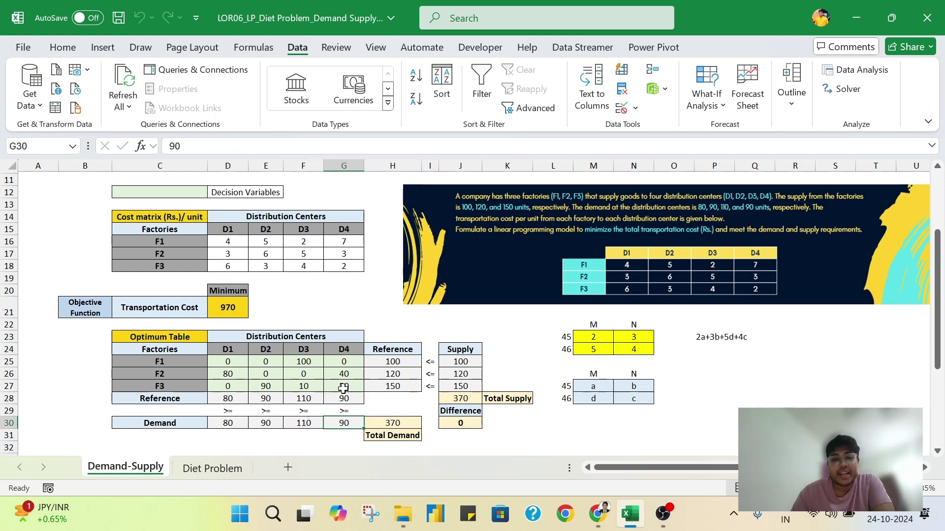
drag(346, 373, 346, 384)
click(346, 373)
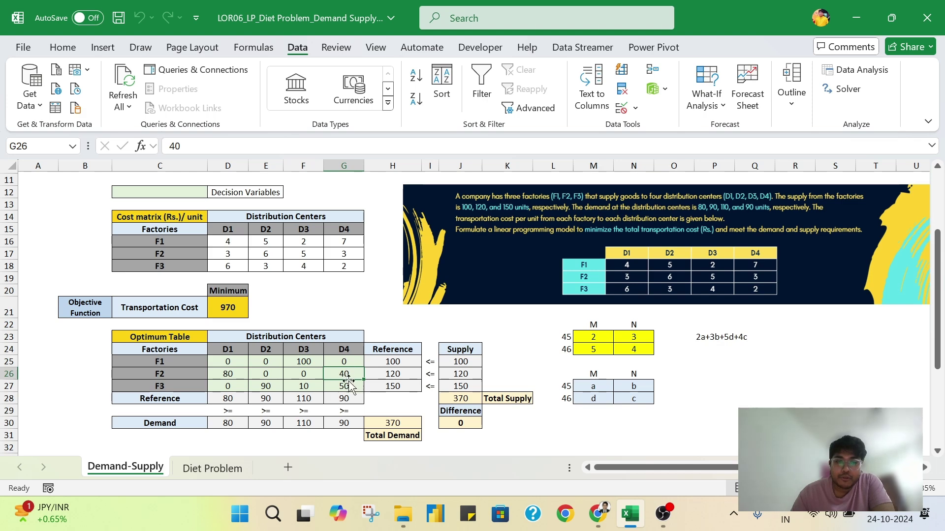
click(347, 384)
click(352, 372)
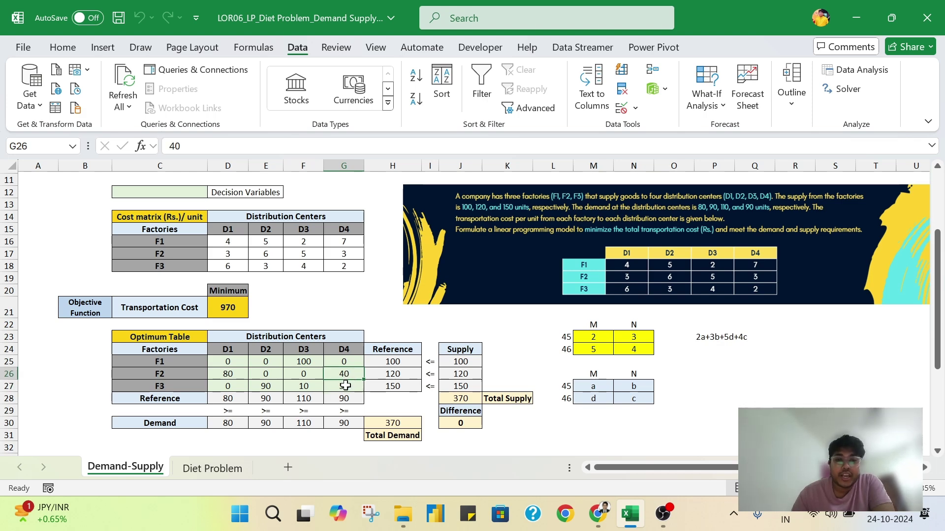
click(347, 386)
drag(344, 362, 344, 386)
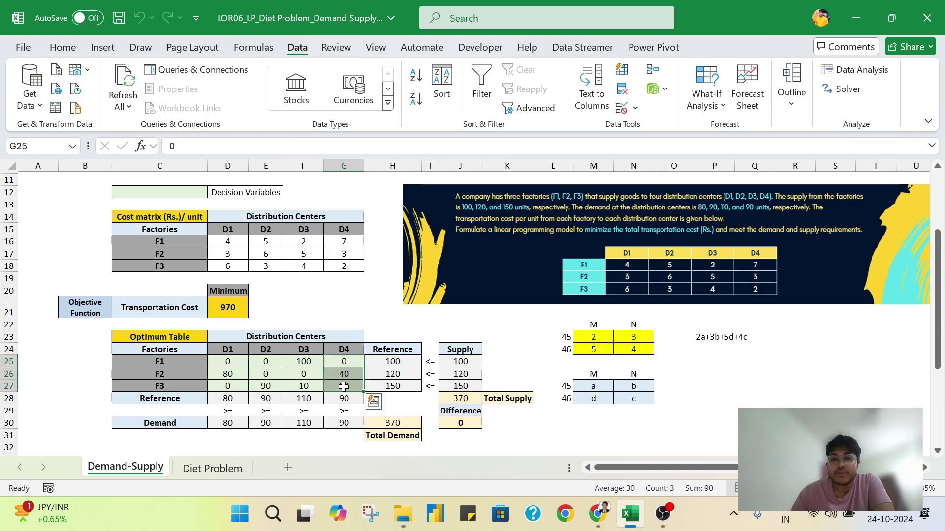
click(344, 397)
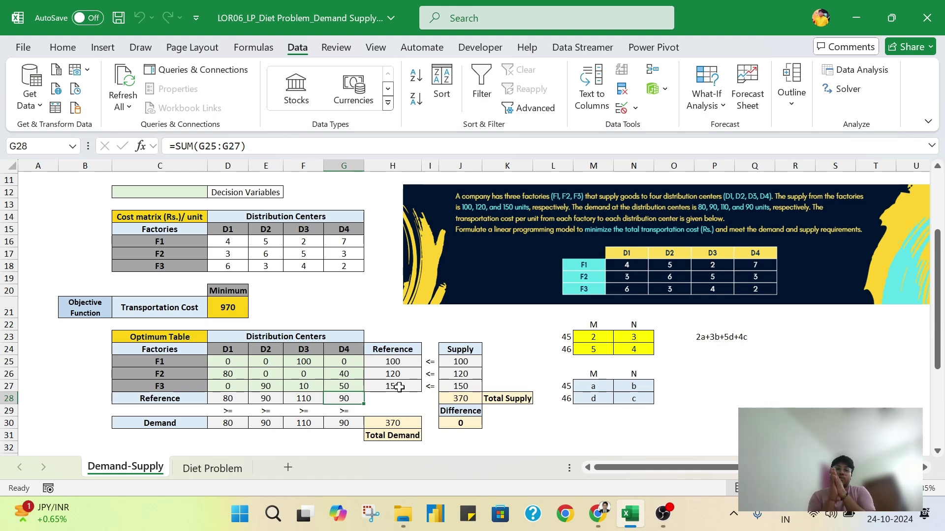
Switch to the Canva deck in Chrome and present it full screen, advancing to the Portfolio Manage Problem and Sensitivity Analysis slide
click(320, 250)
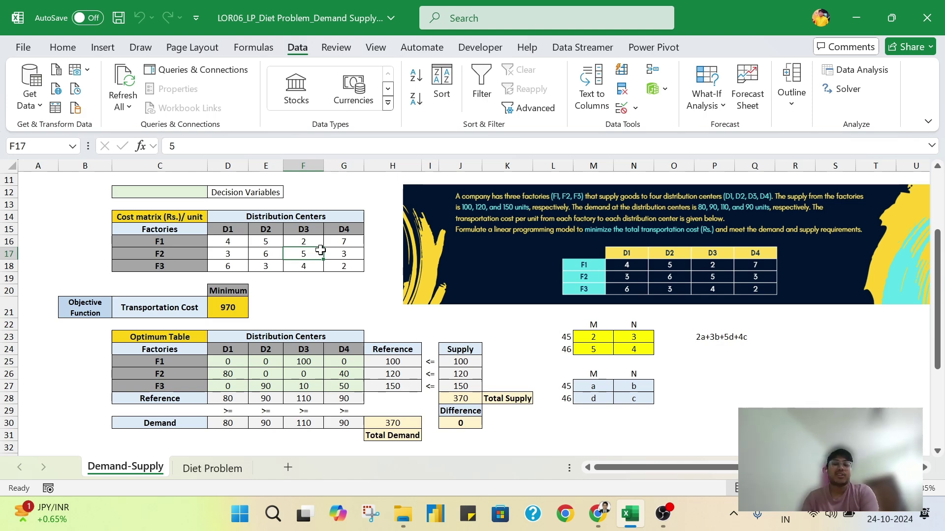
click(607, 516)
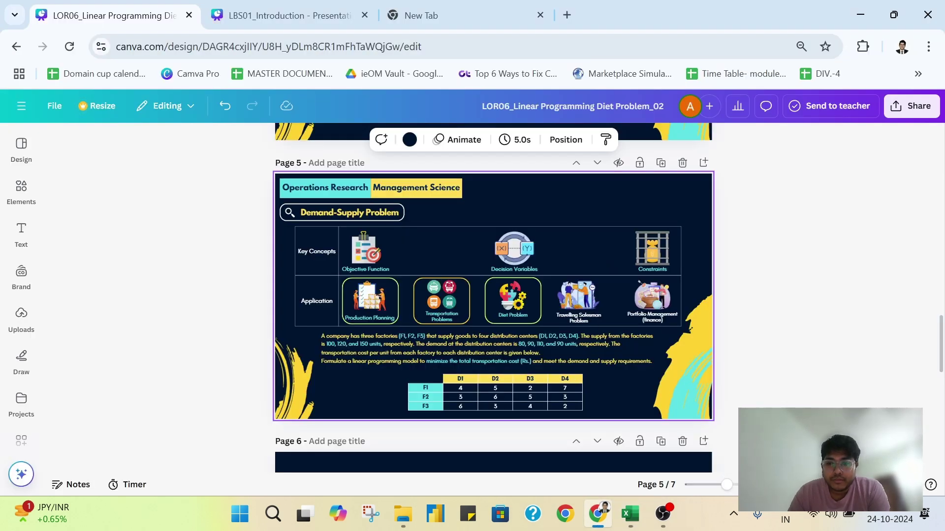
key(ctrl+alt+p)
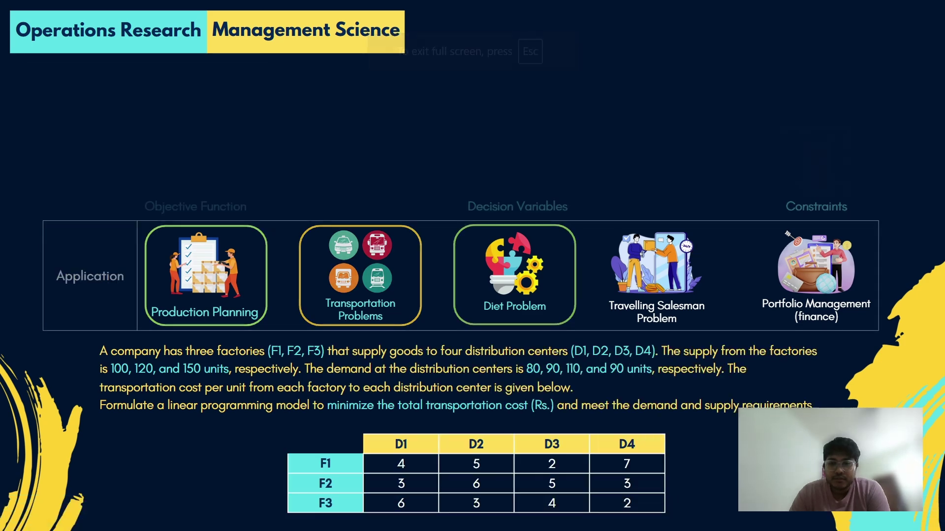
key(Right)
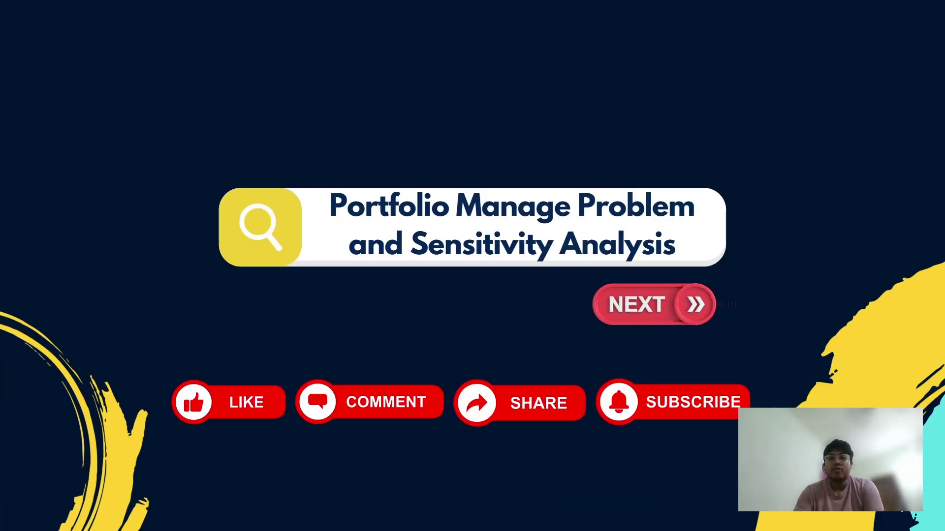